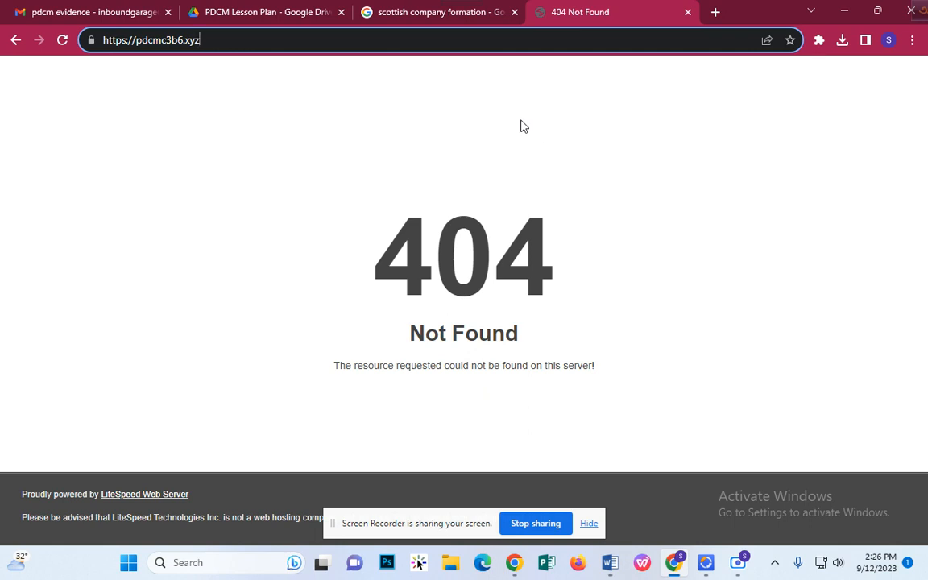
Step: Bring the New Account Info document (Document2) to the front in Word
left_click(133, 40)
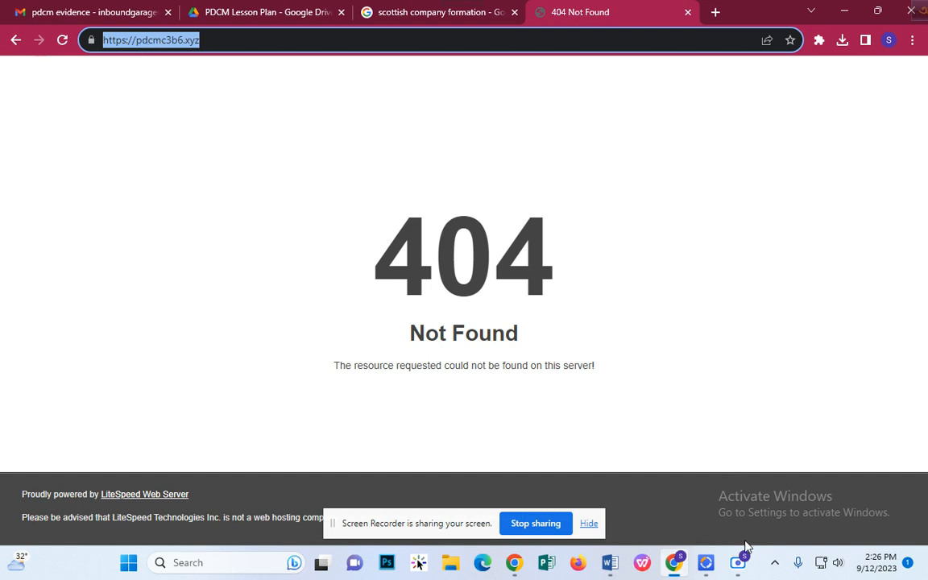
left_click(610, 562)
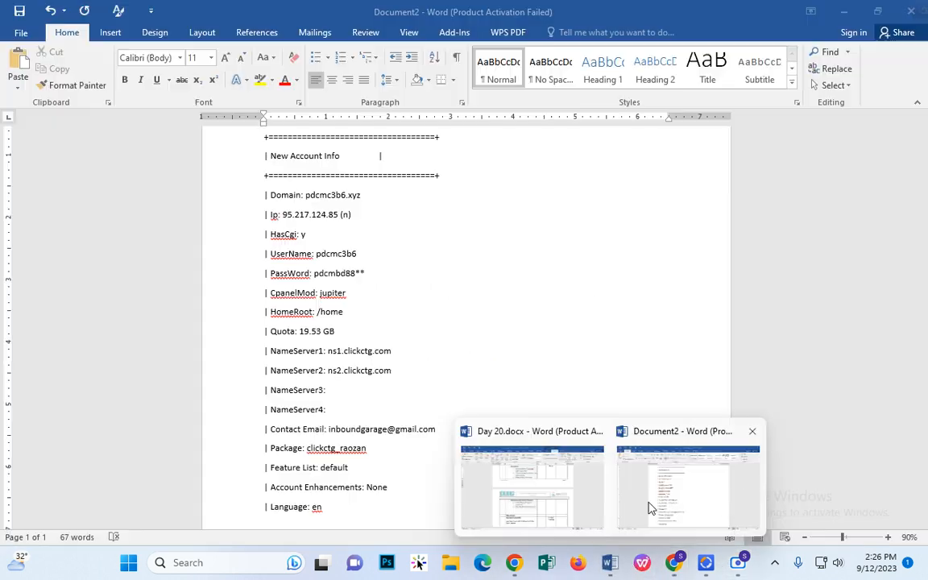
left_click(631, 515)
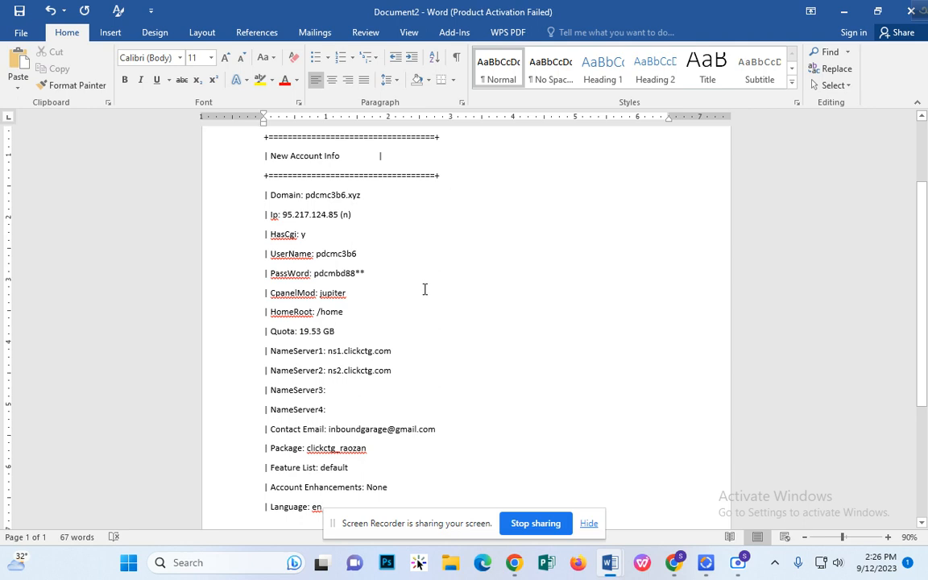
scroll(425, 289, "down", 1)
scroll(408, 284, "up", 1)
Step: Copy the UserName value from the account info and return to Chrome
left_click_drag(407, 523, 649, 496)
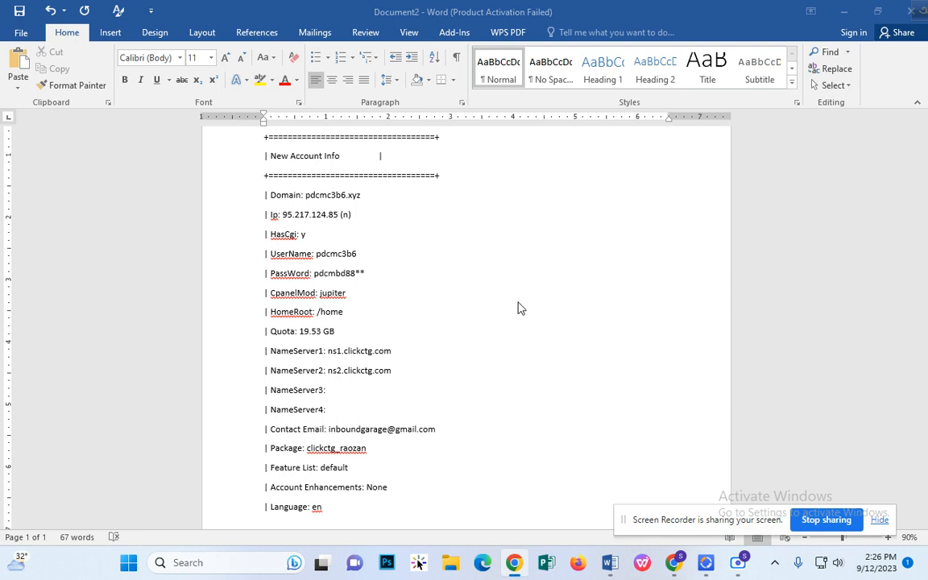
left_click(363, 253)
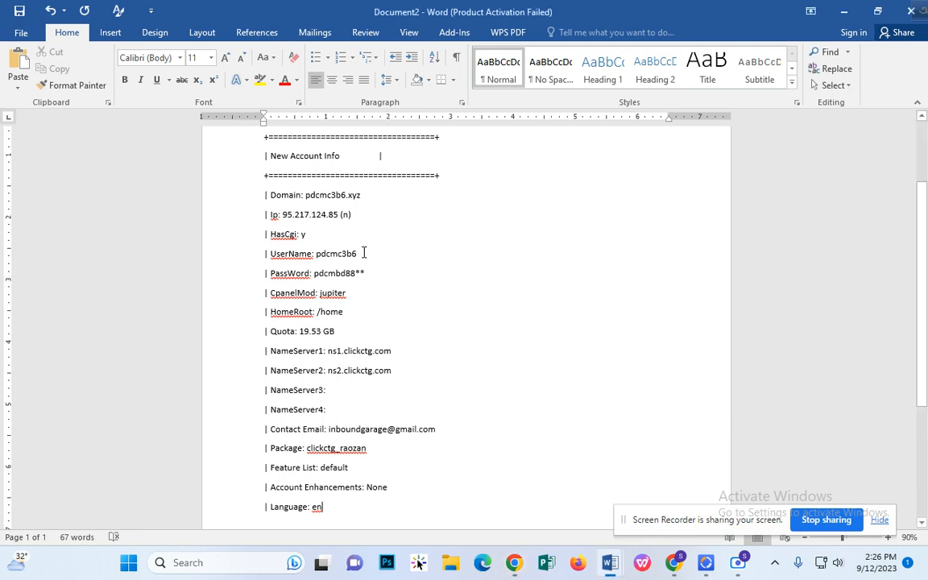
left_click_drag(363, 253, 316, 253)
key("ctrl+c")
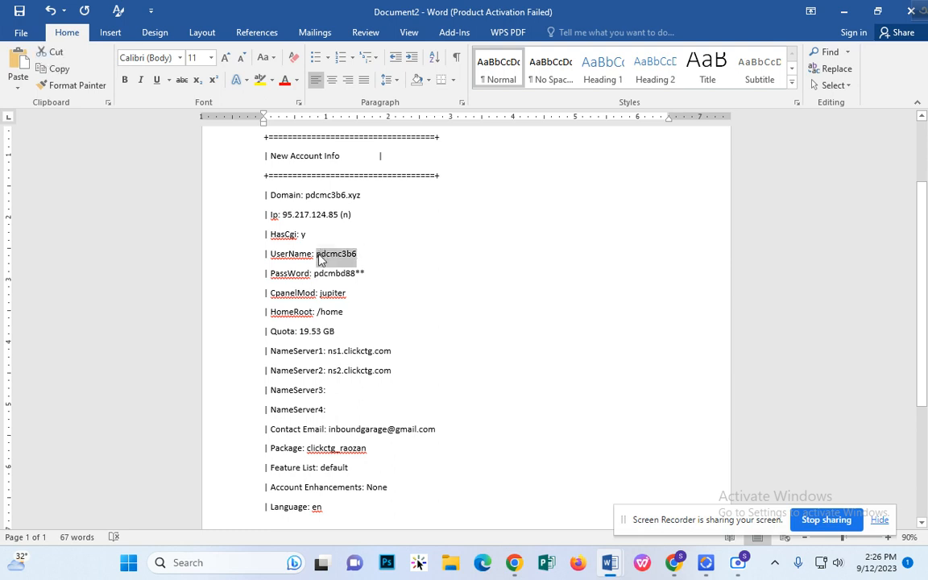
key("alt+Tab")
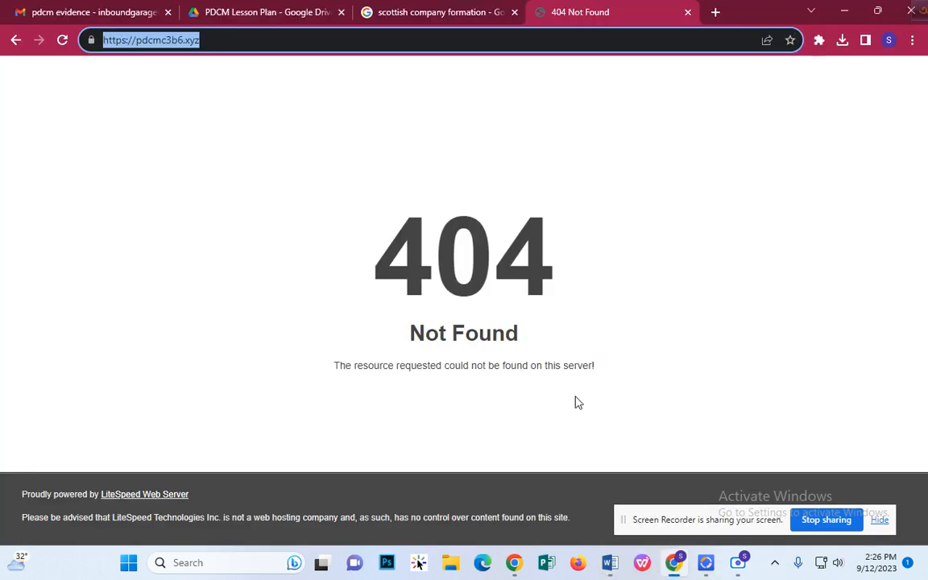
Step: Append /cpanel to the domain address to load the cPanel login page
left_click(245, 32)
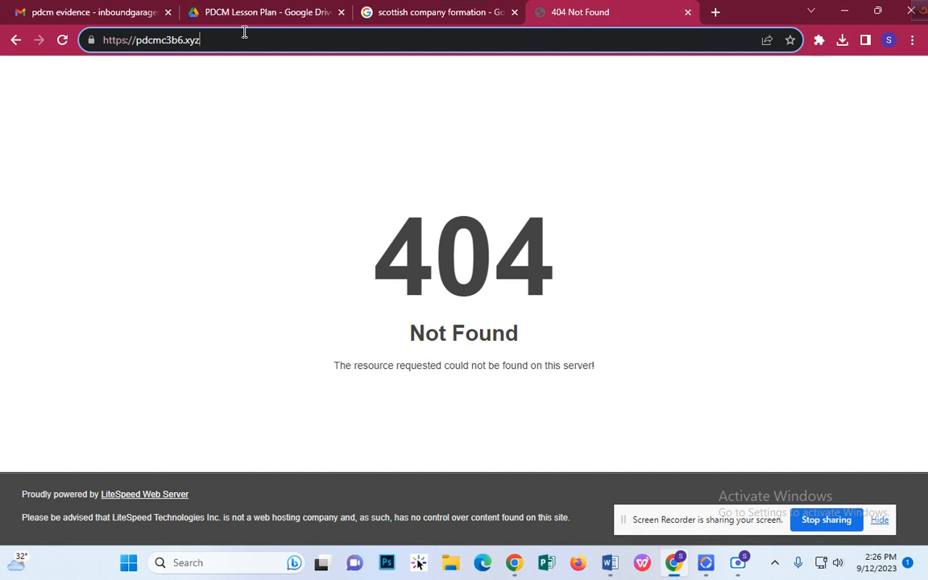
type("/")
type("cpanel")
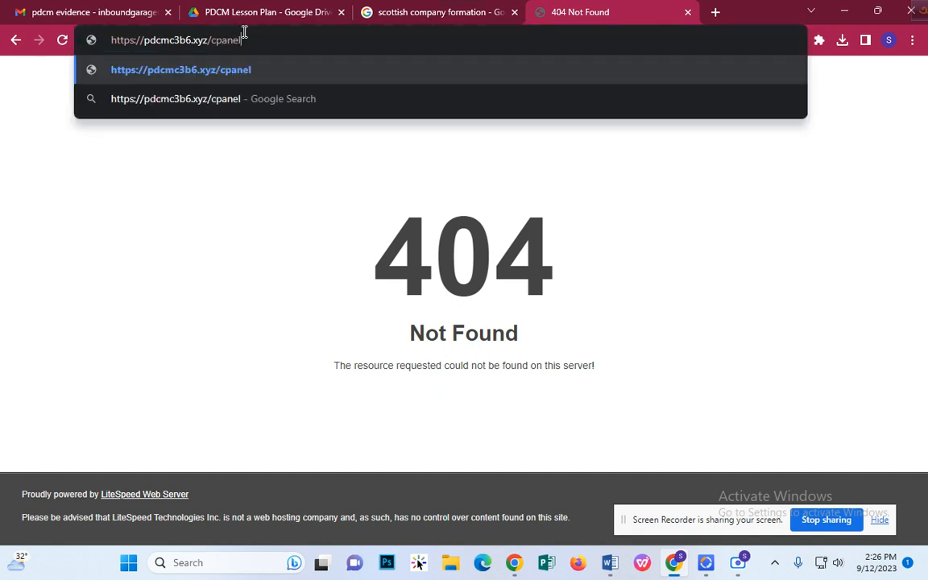
key("Return")
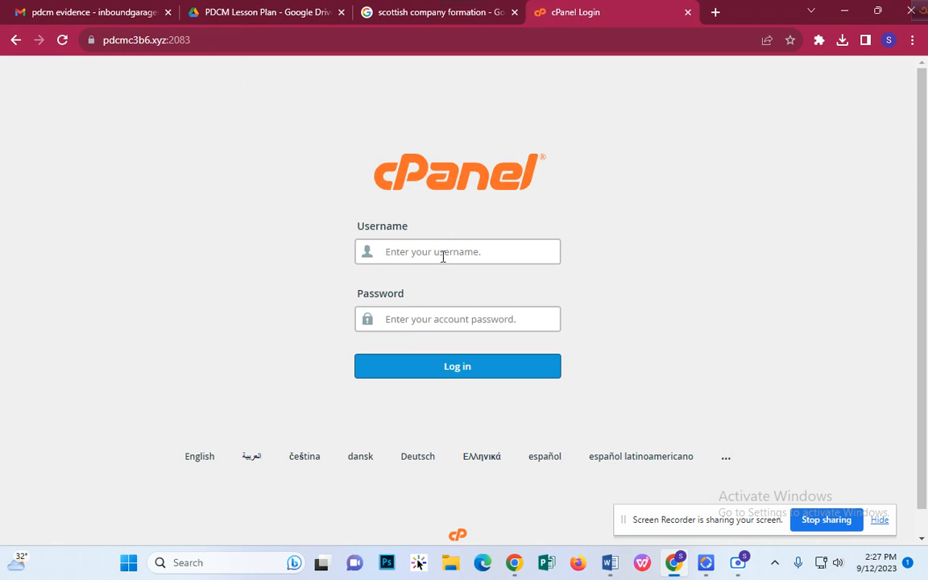
Step: Paste the copied username into the Username field and bring the account info document back up
key("ctrl+v")
mouse_move(620, 561)
left_click(682, 523)
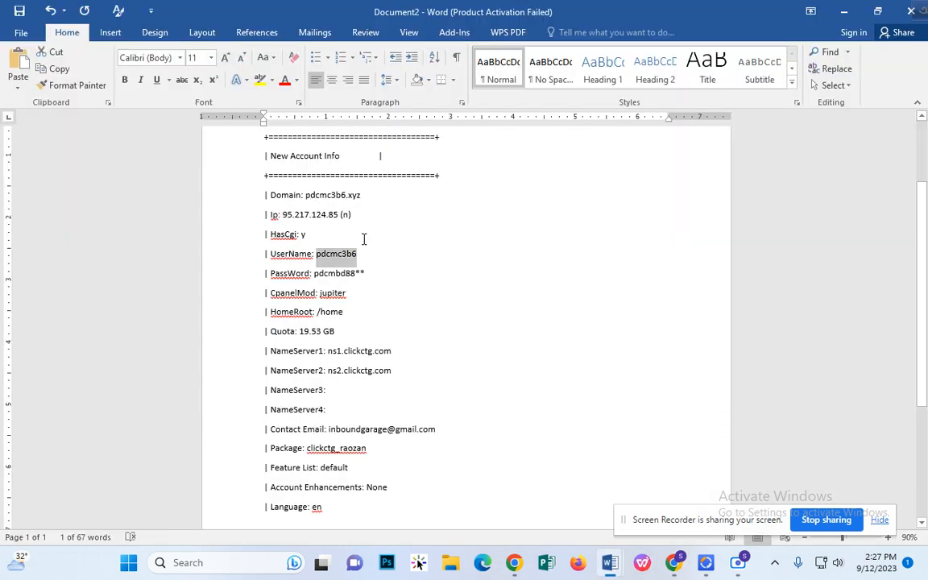
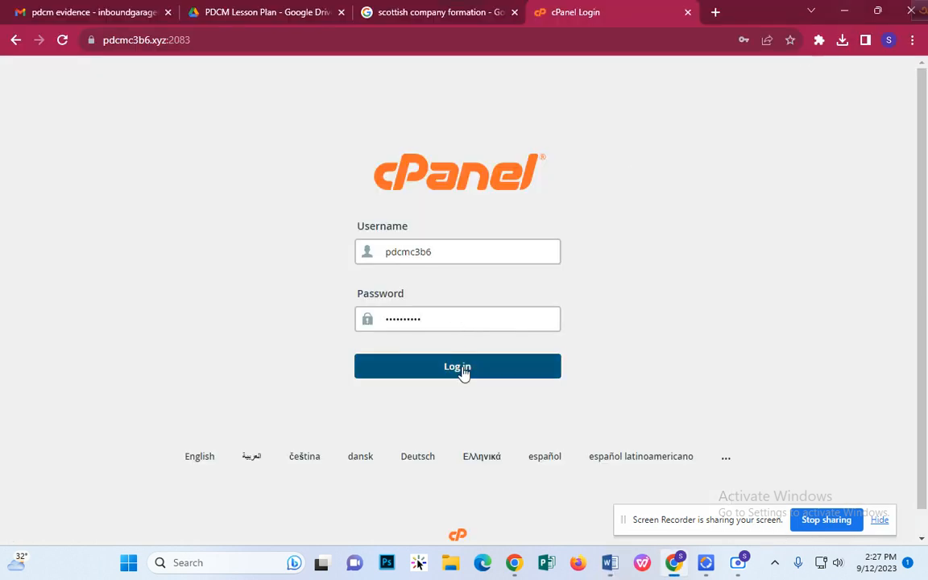
Step: Log in to cPanel, skip the starting-point prompt, and decline Chrome's offer to save the password
left_click(462, 369)
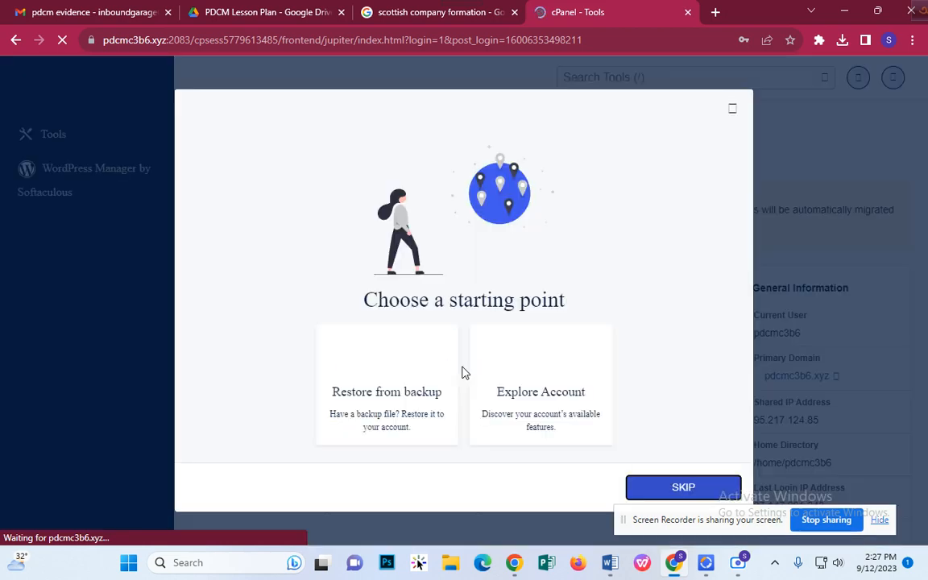
left_click(715, 498)
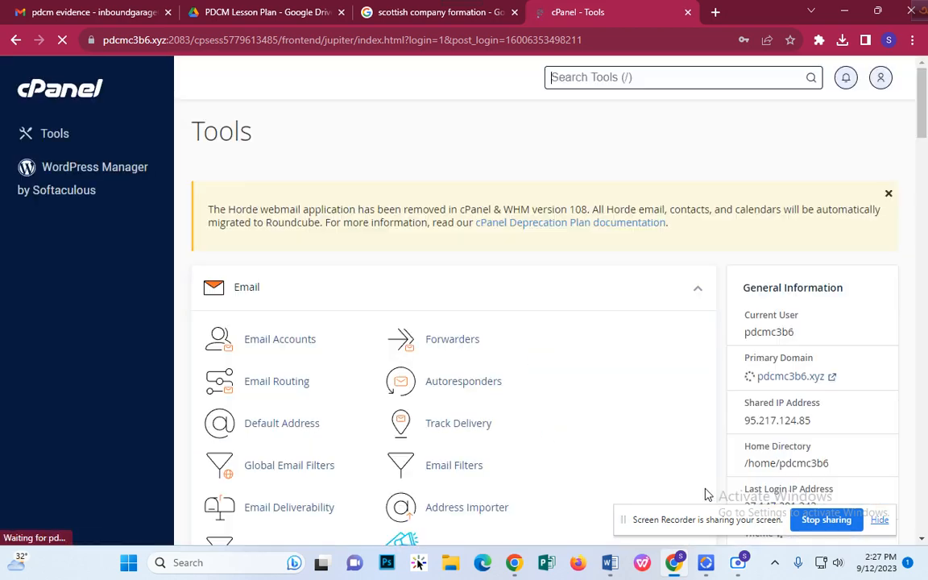
scroll(153, 121, "down", 1)
scroll(161, 133, "down", 2)
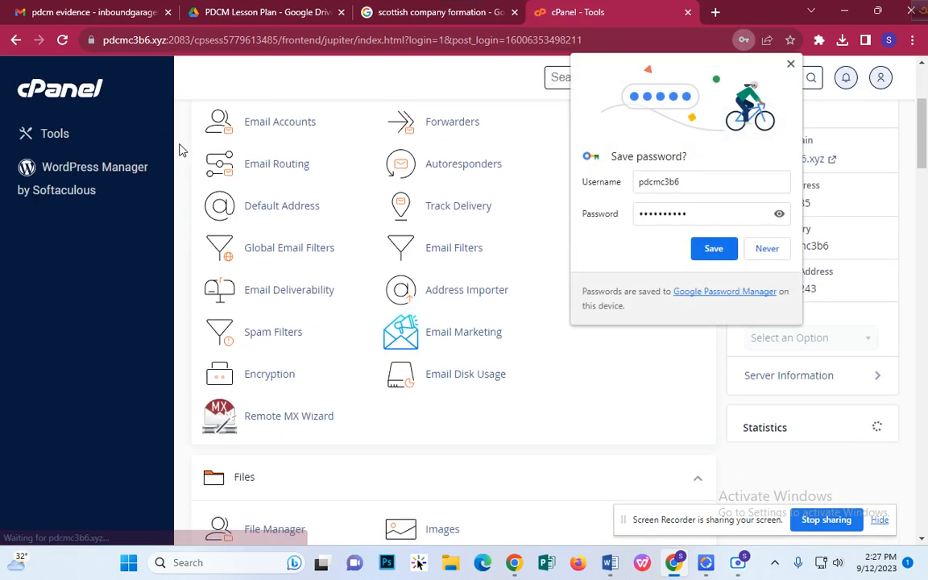
left_click(764, 251)
Step: Scroll through the Tools page's groups: Domains, Metrics, Security, Databases and Files
scroll(178, 244, "down", 4)
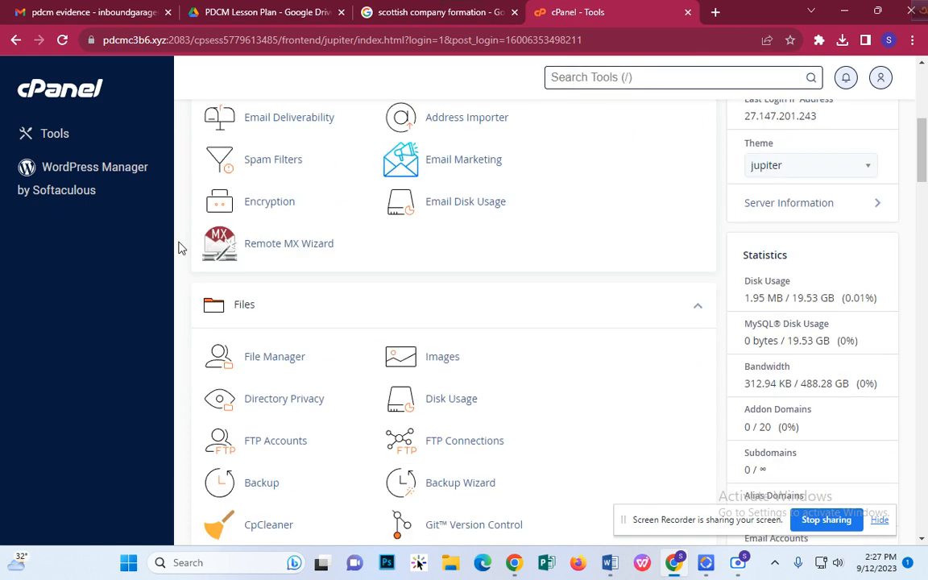
scroll(180, 246, "up", 7)
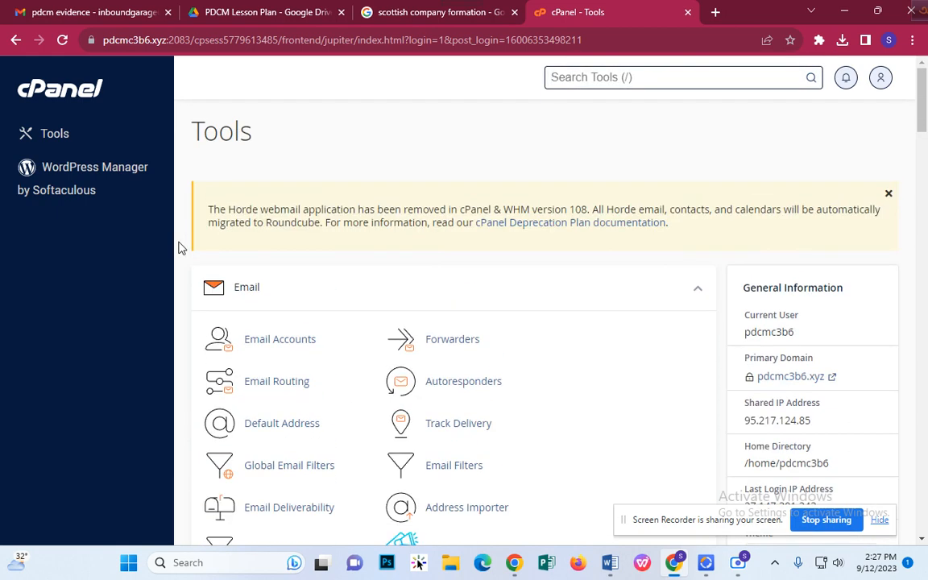
scroll(238, 233, "down", 1)
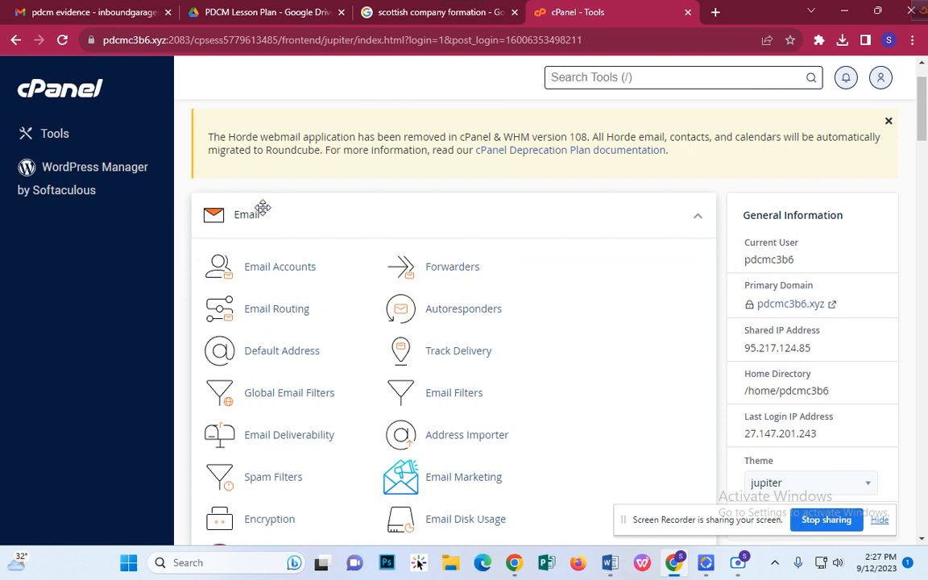
scroll(313, 209, "down", 1)
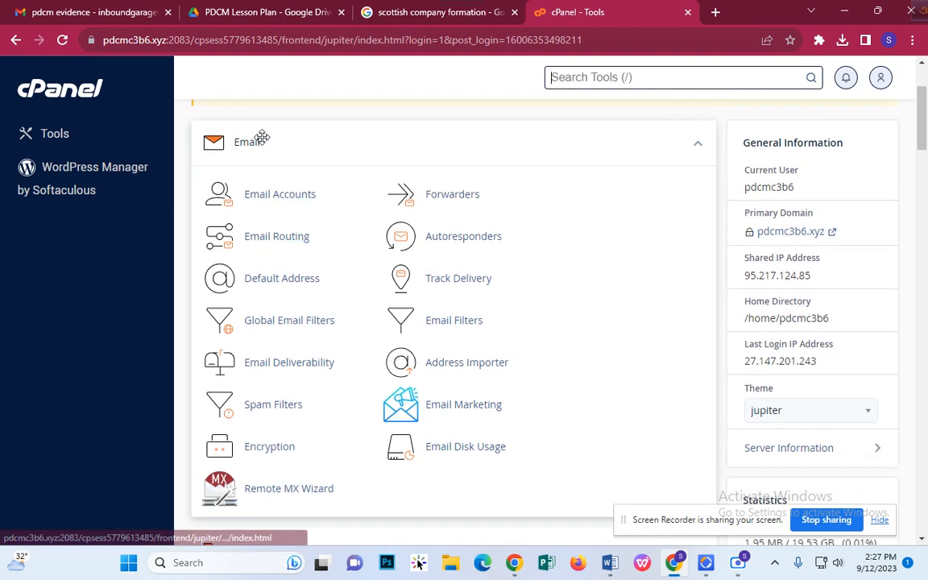
scroll(316, 145, "down", 2)
scroll(322, 147, "up", 1)
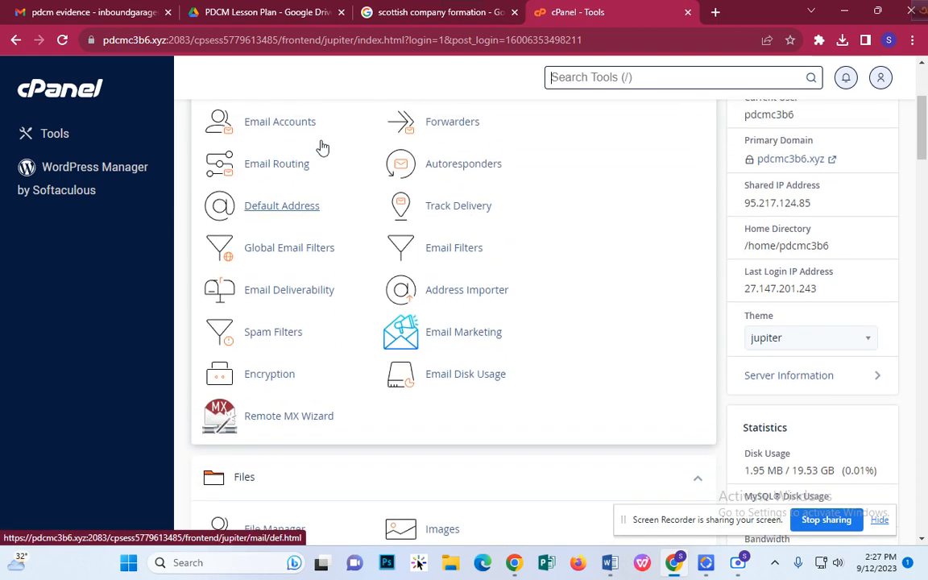
scroll(321, 123, "up", 1)
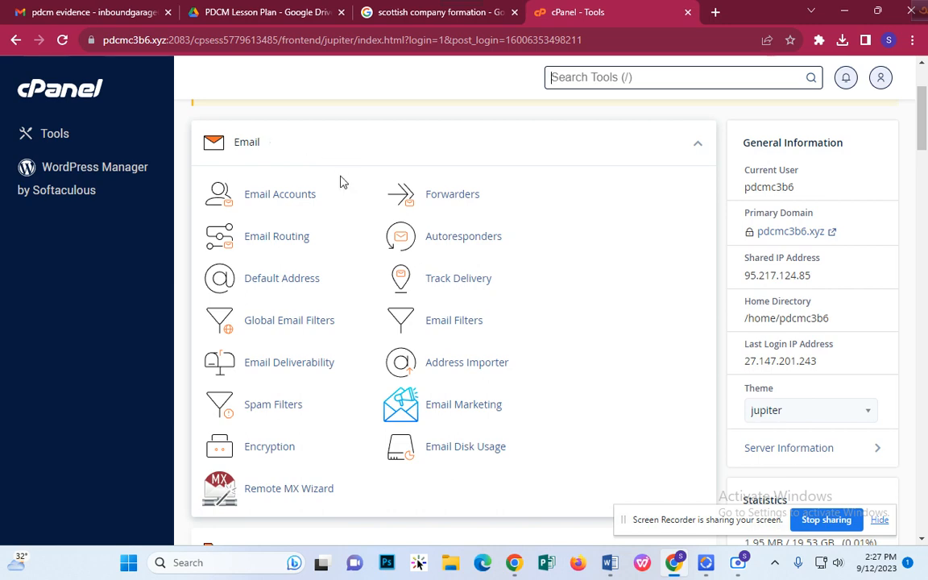
scroll(330, 182, "down", 4)
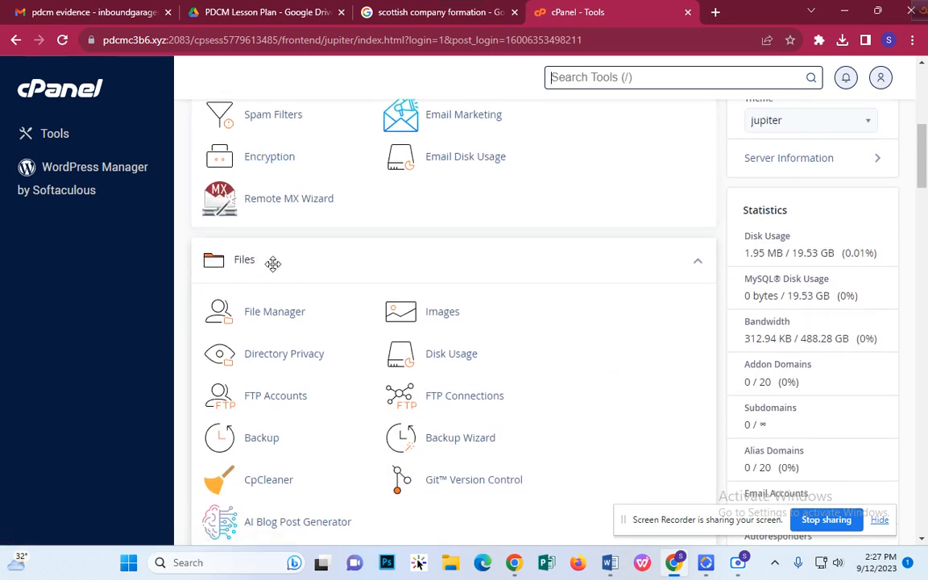
scroll(273, 263, "down", 1)
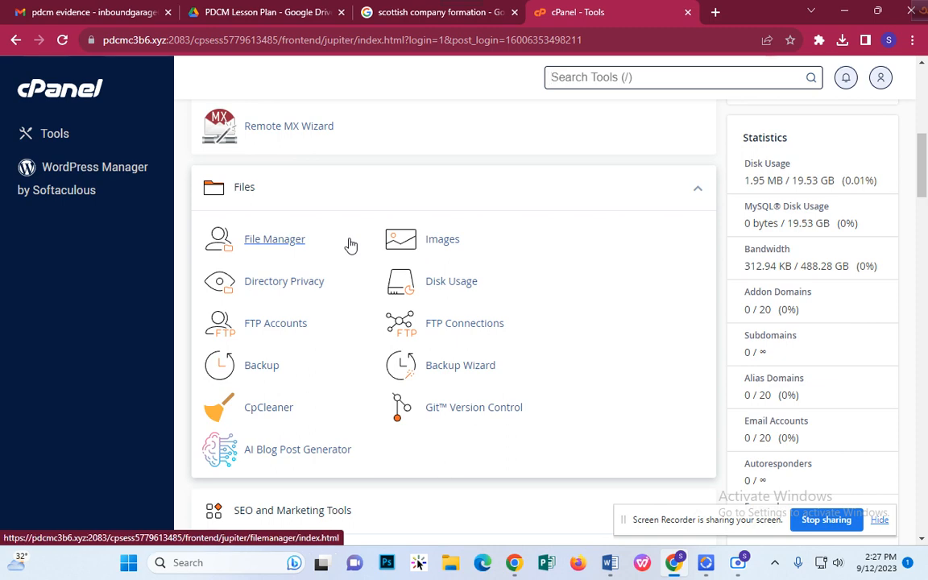
scroll(285, 274, "down", 5)
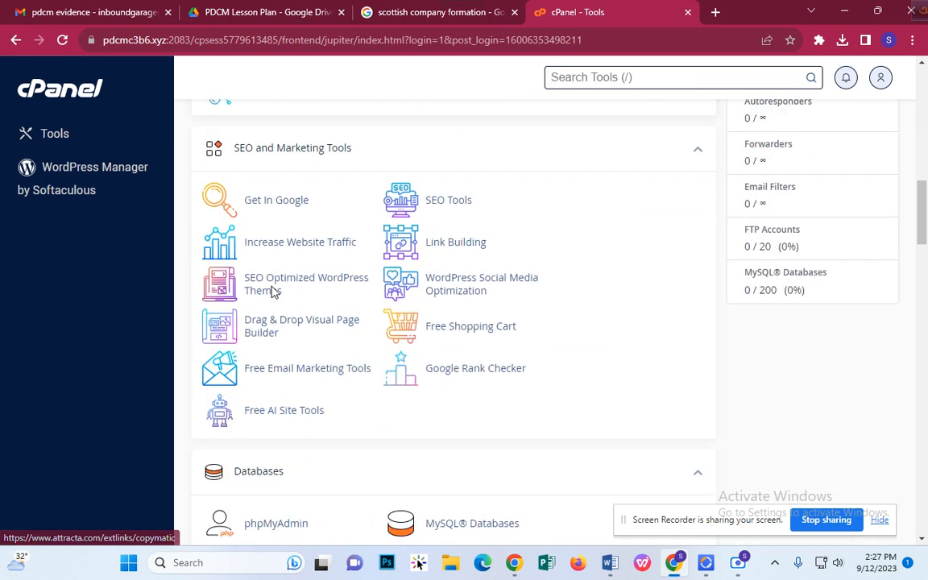
scroll(279, 289, "down", 2)
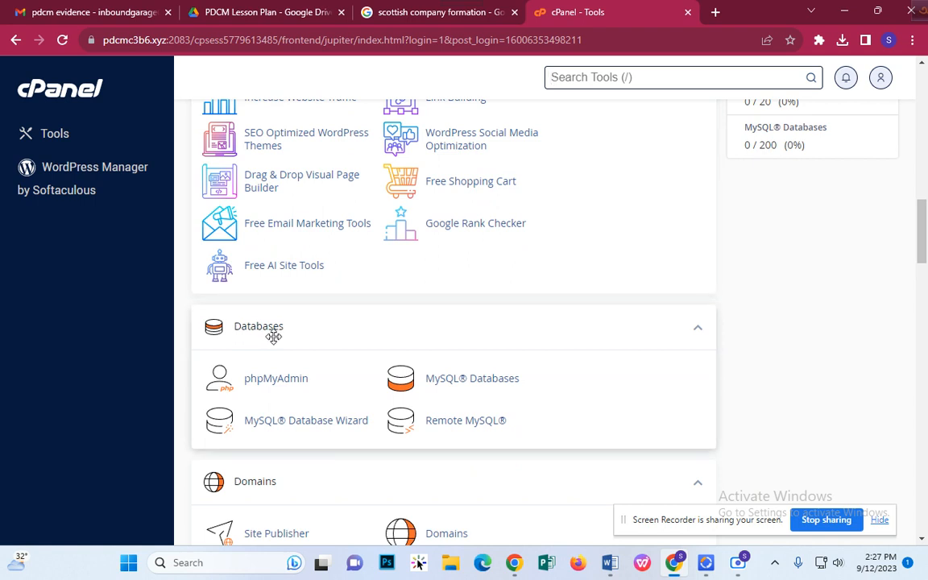
scroll(298, 378, "down", 1)
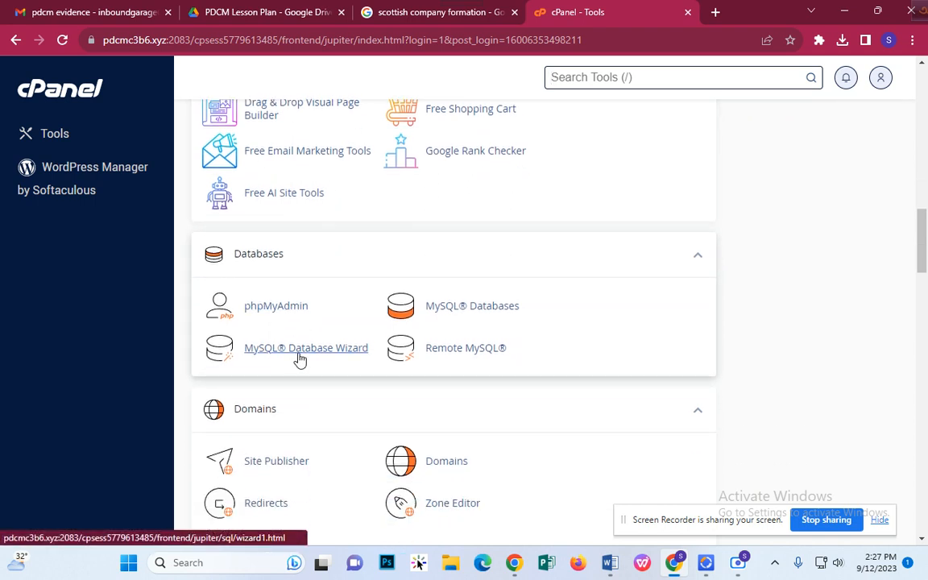
scroll(306, 362, "down", 2)
scroll(312, 365, "down", 2)
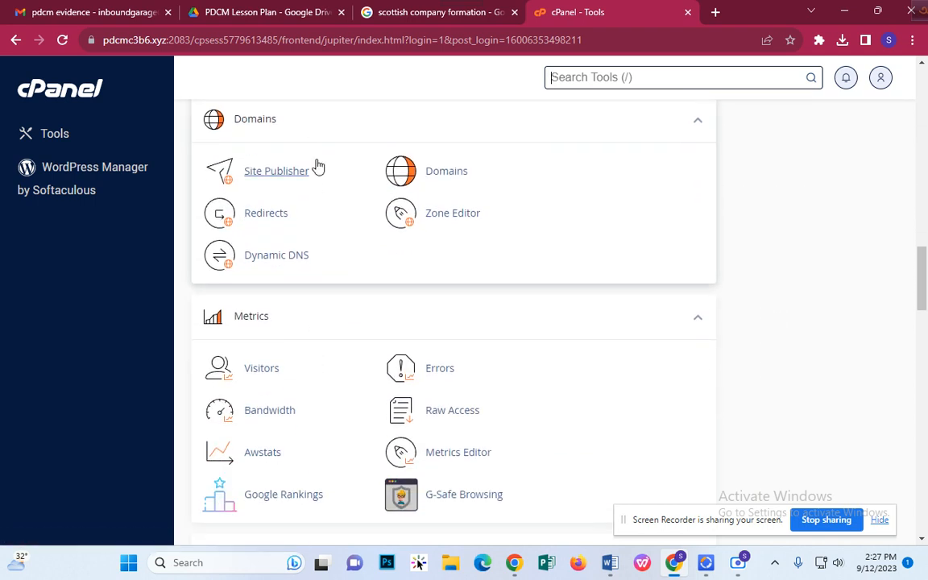
scroll(408, 187, "down", 2)
middle_click(408, 180)
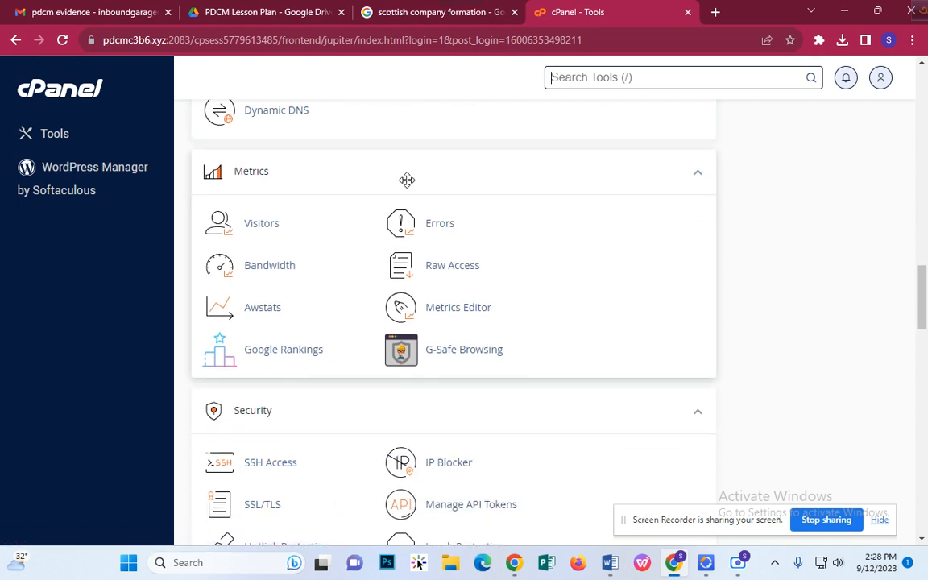
scroll(405, 178, "down", 5)
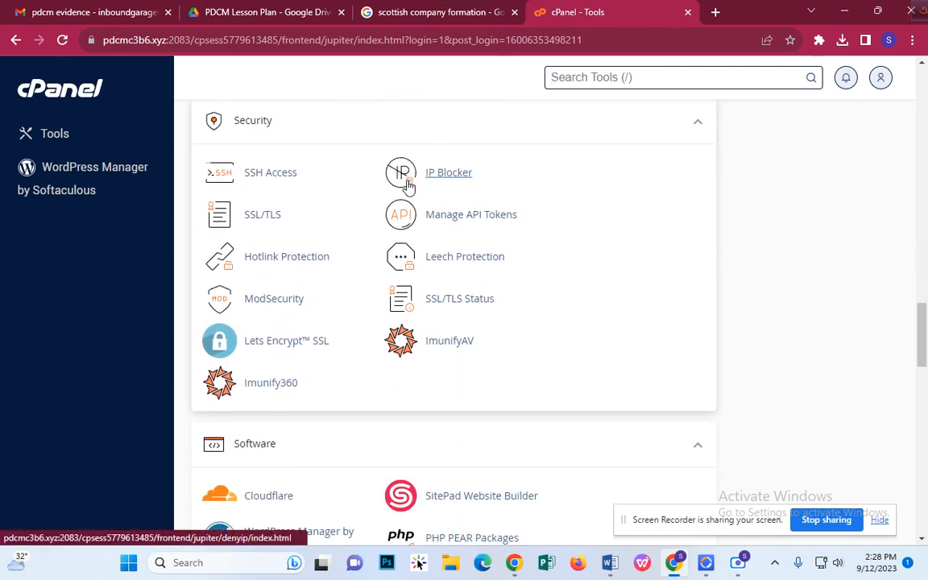
scroll(331, 309, "up", 2)
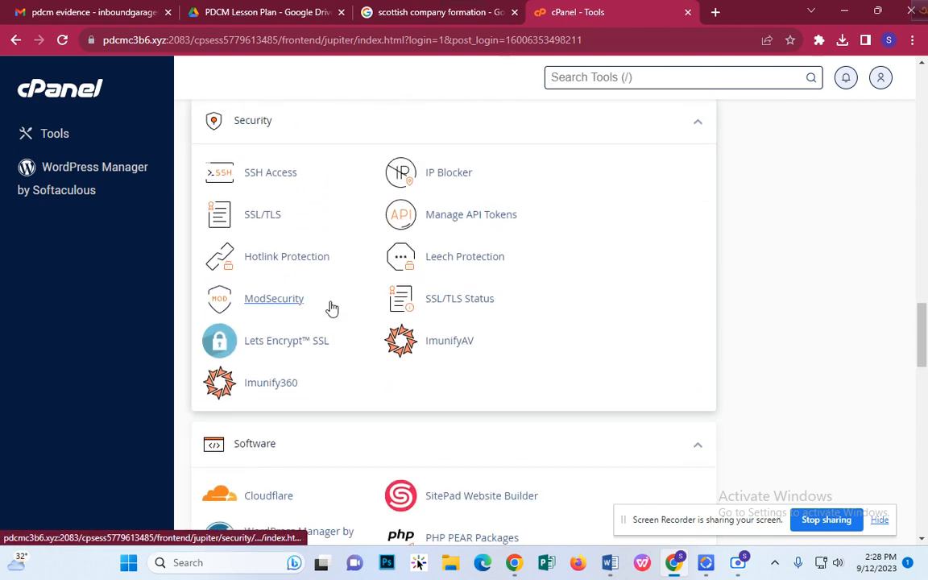
scroll(331, 308, "up", 7)
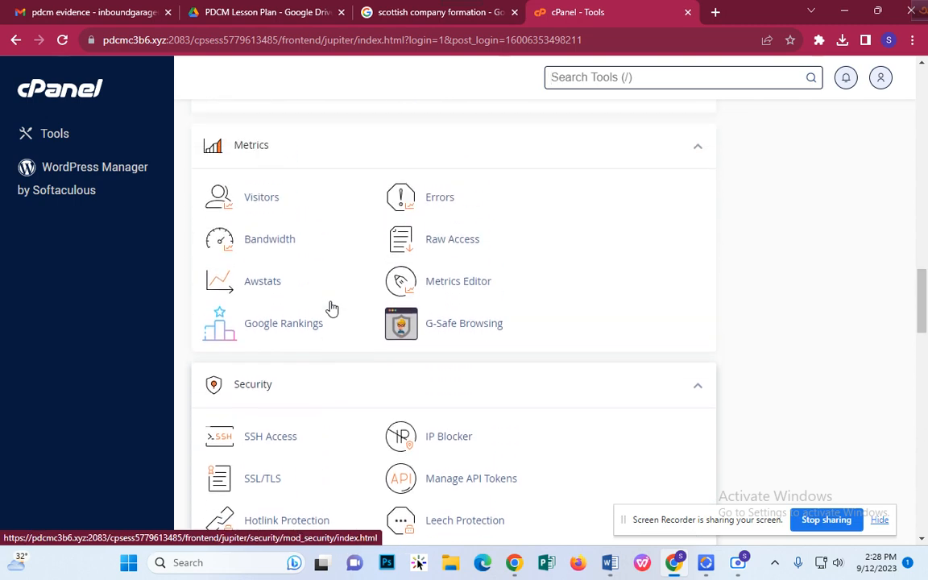
scroll(330, 308, "up", 7)
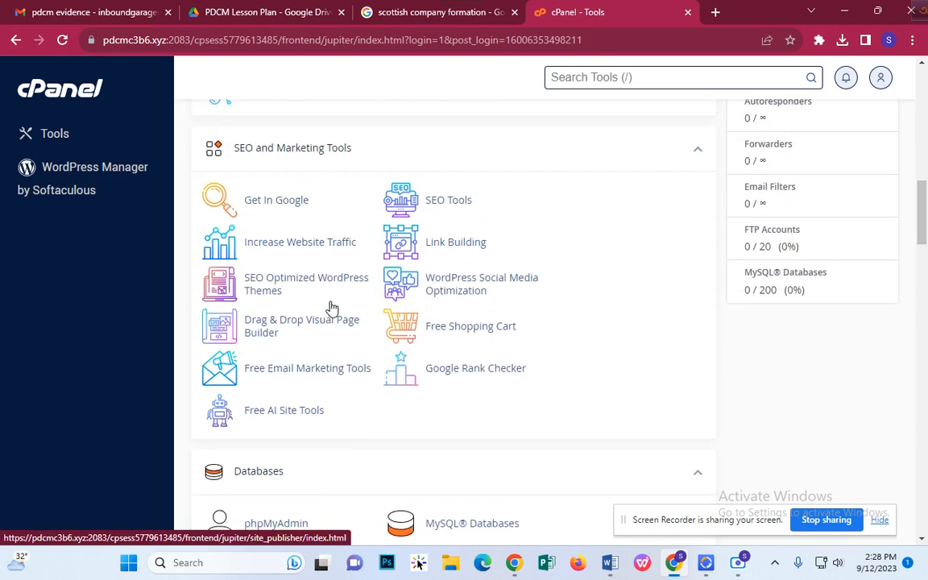
scroll(331, 308, "up", 5)
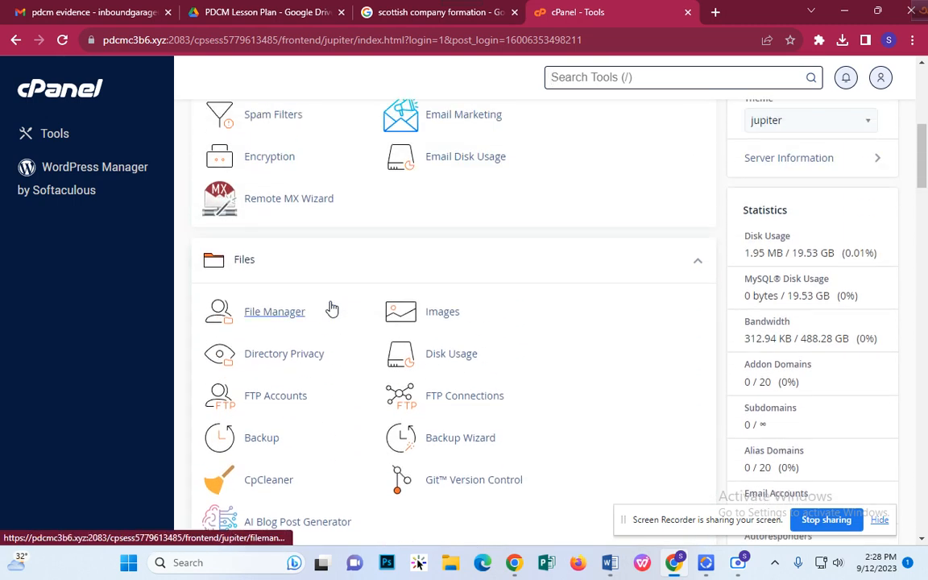
Step: Locate the Files section on the Tools page and launch File Manager
scroll(331, 308, "up", 3)
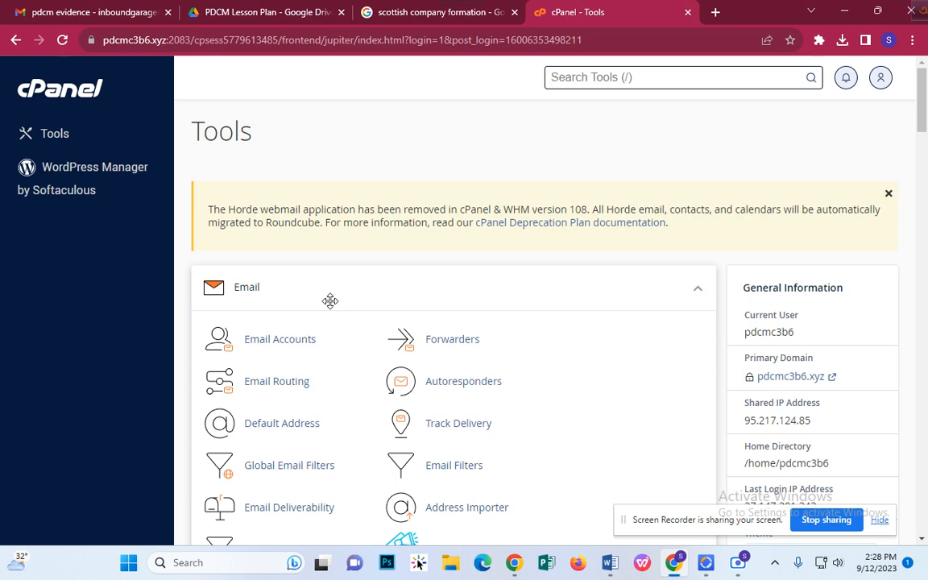
scroll(362, 322, "down", 5)
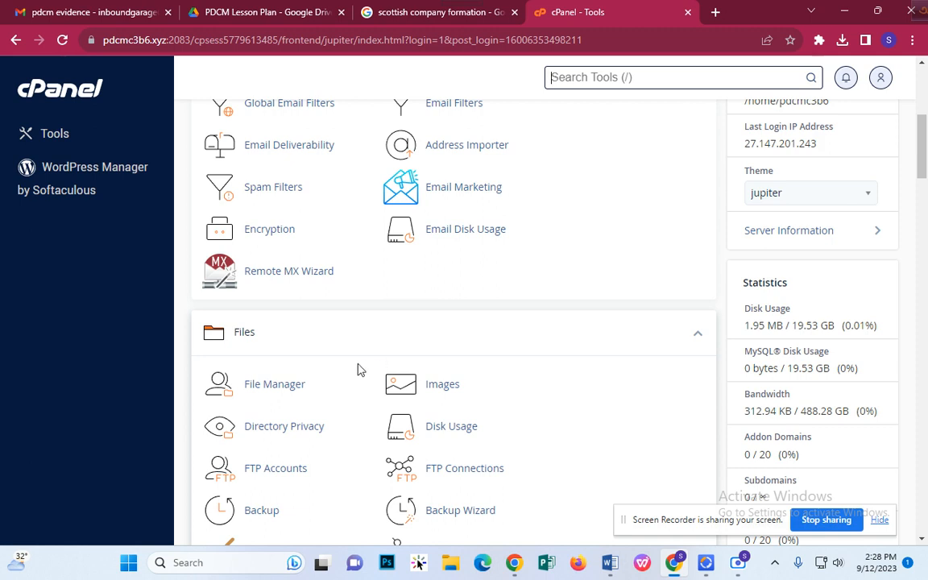
key("slash")
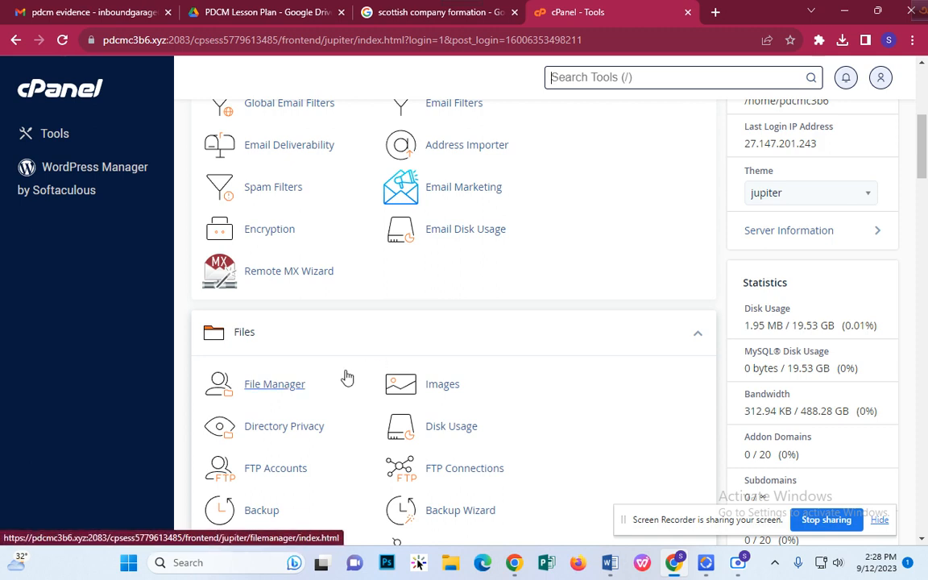
scroll(346, 376, "up", 4)
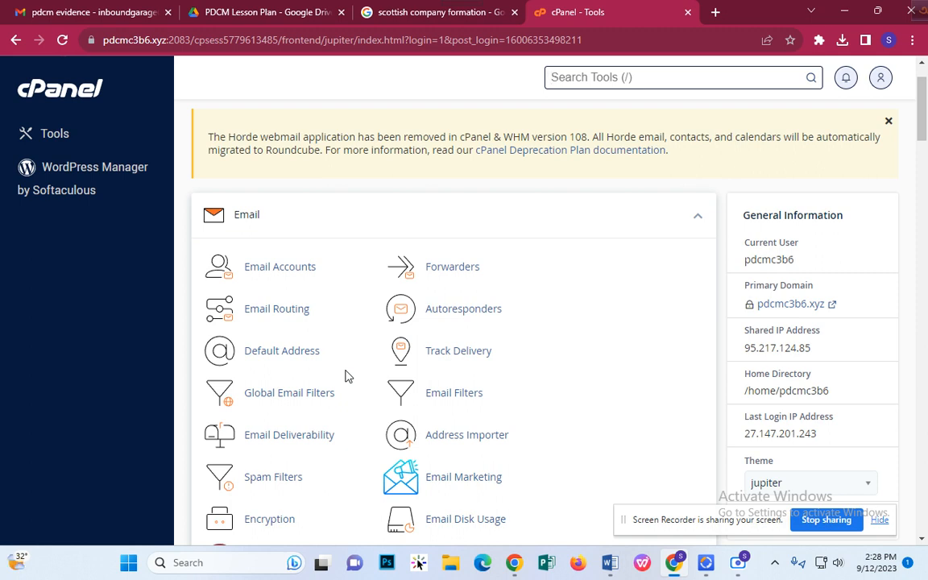
scroll(347, 376, "down", 4)
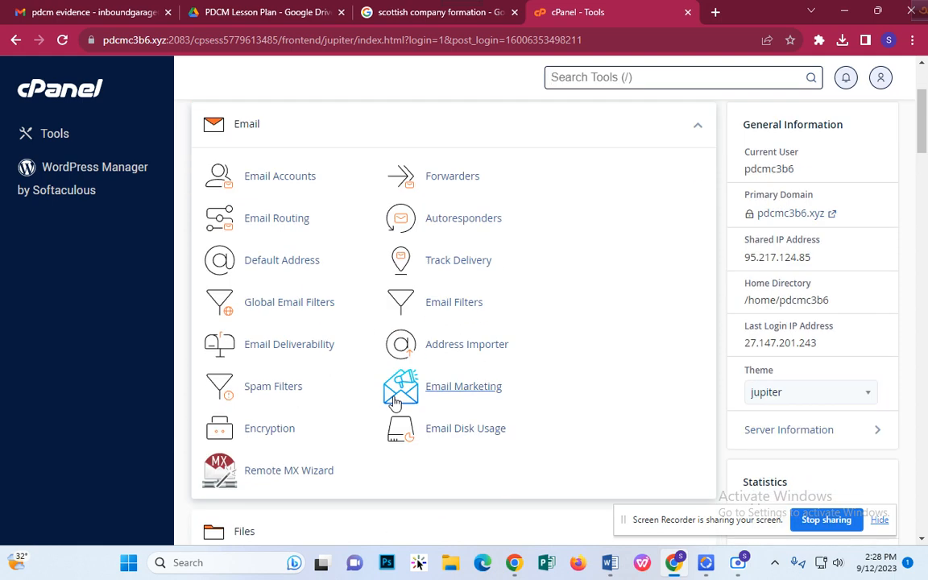
left_click(278, 385)
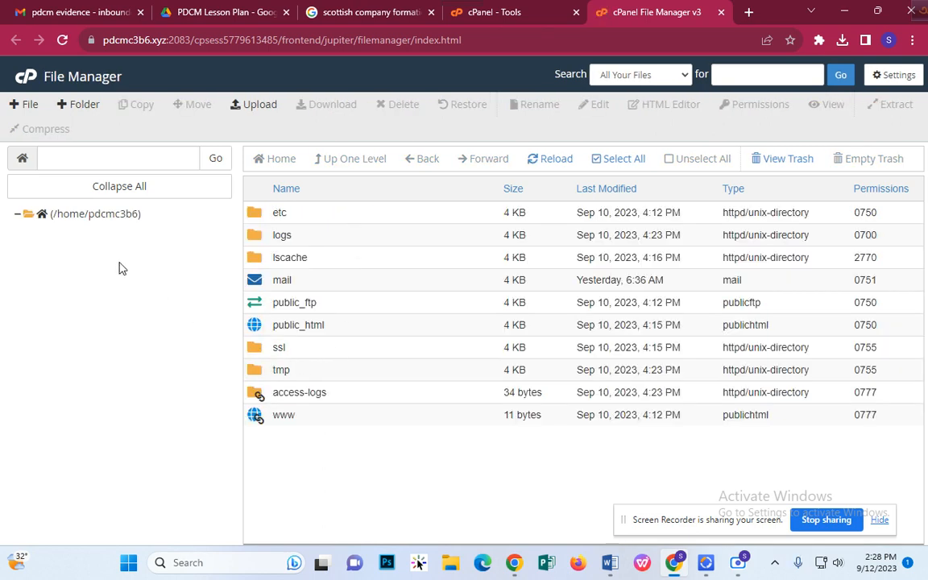
Step: Open public_html from the folder tree, showing just the cgi-bin directory
left_click(74, 311)
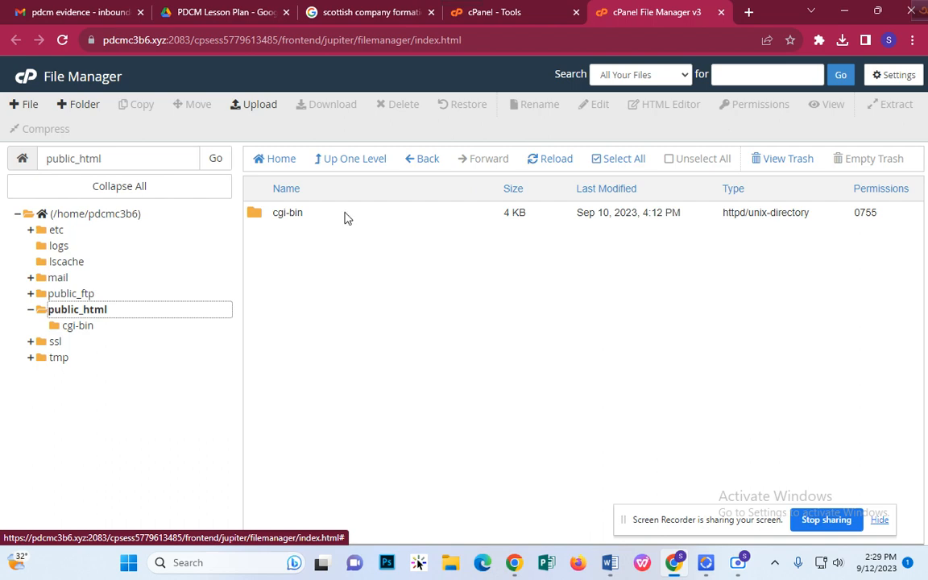
Step: Return to the cPanel Tools tab and open Email Accounts from the Email section
left_click(495, 12)
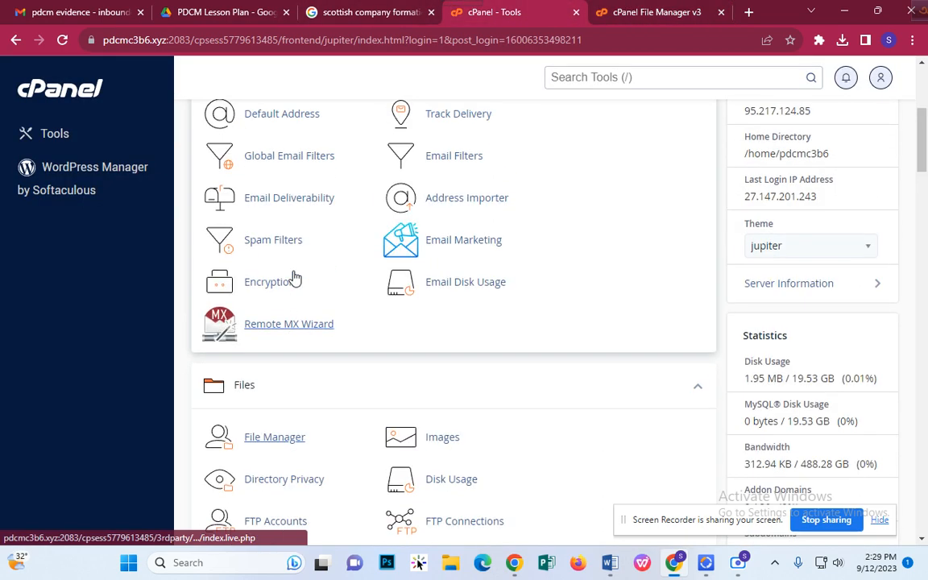
scroll(295, 278, "up", 5)
scroll(292, 269, "down", 1)
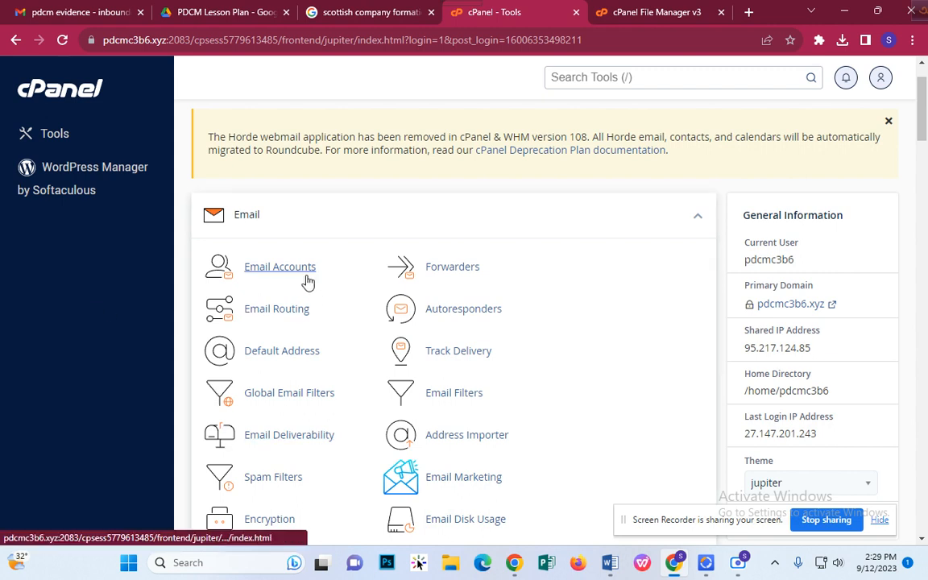
left_click(280, 269)
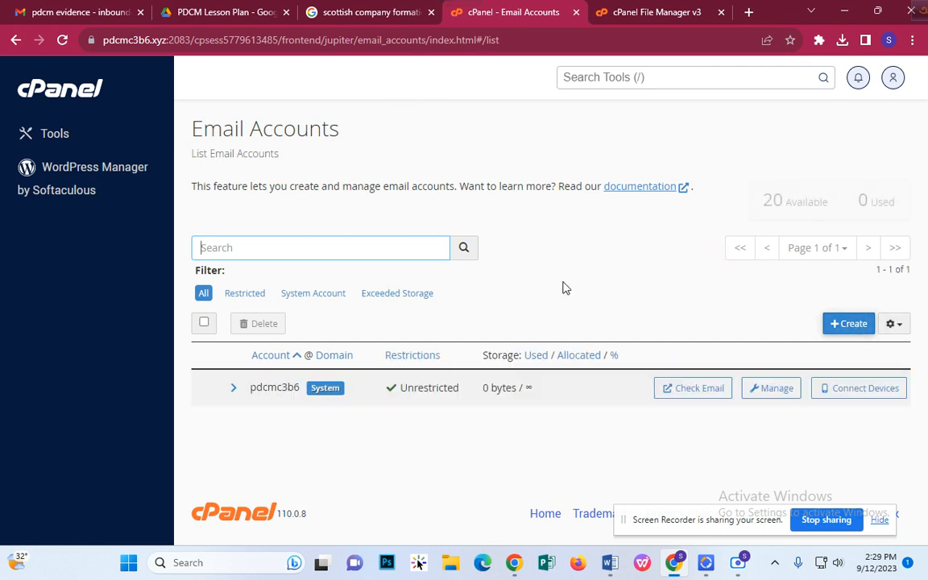
left_click(839, 326)
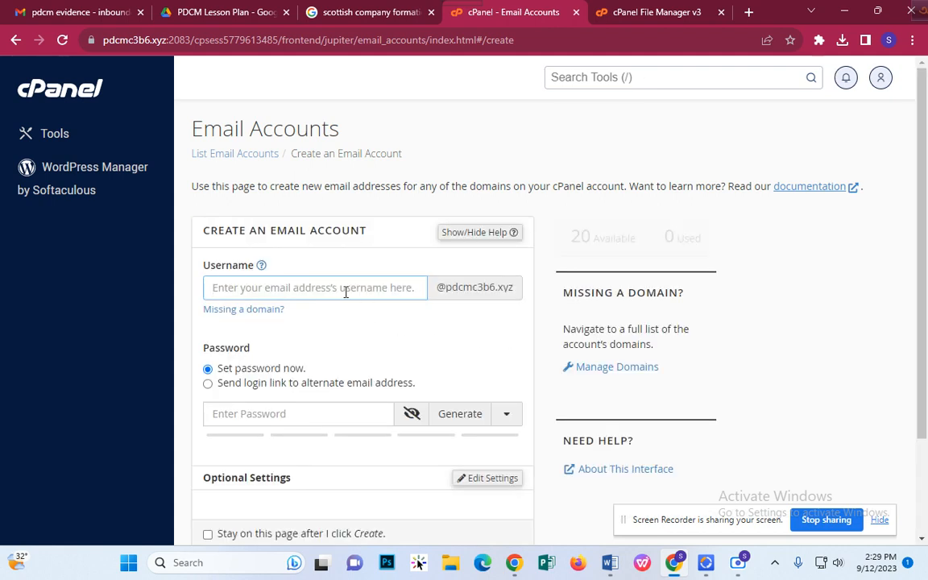
type("sales")
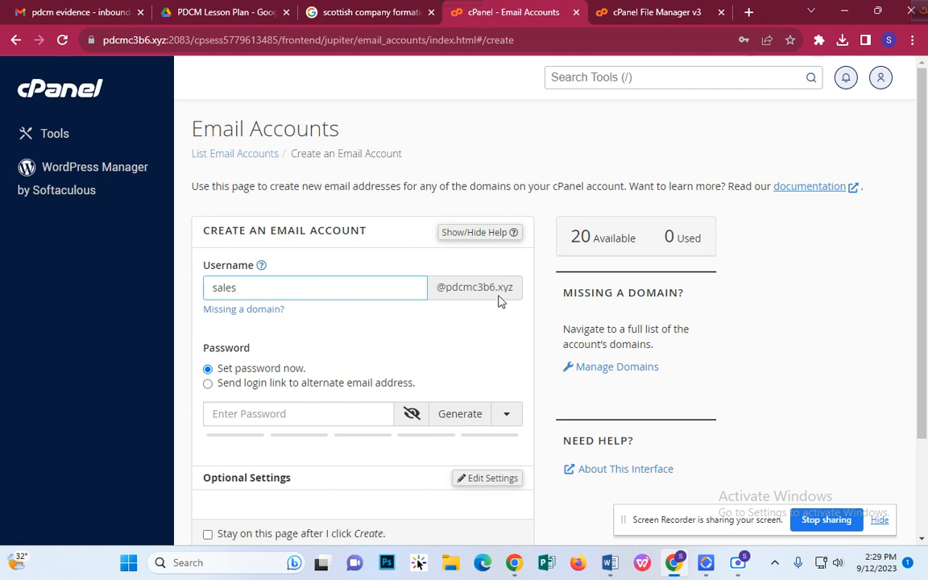
left_click(331, 318)
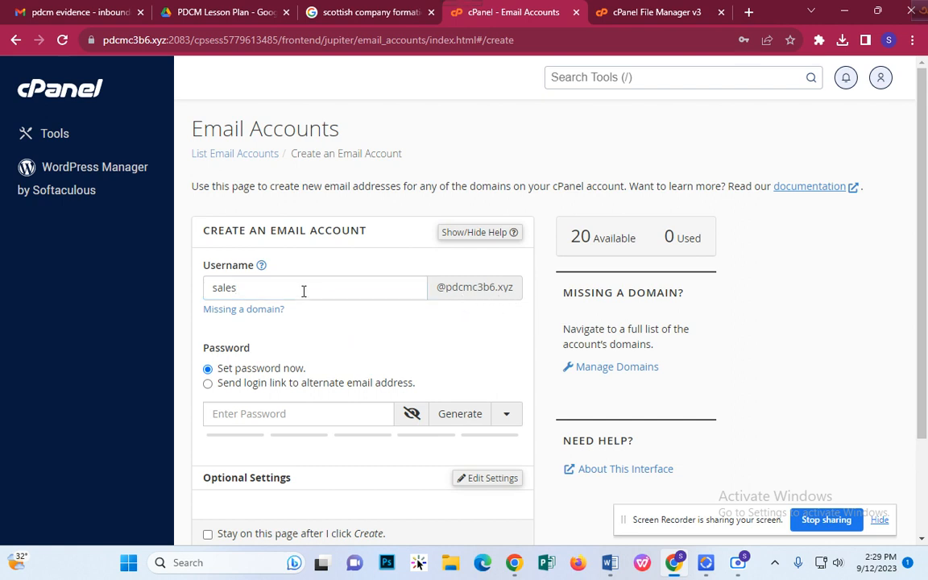
left_click_drag(303, 291, 21, 291)
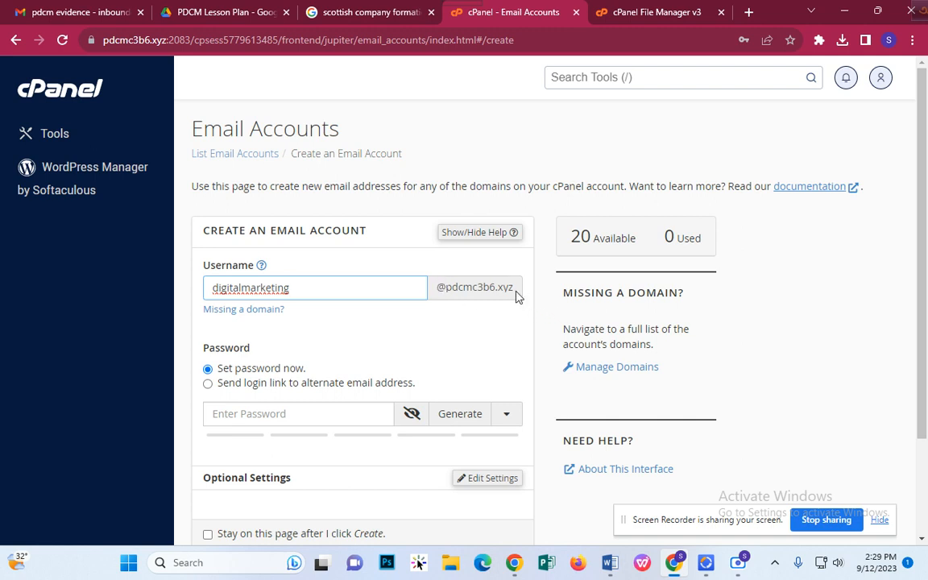
scroll(513, 307, "down", 3)
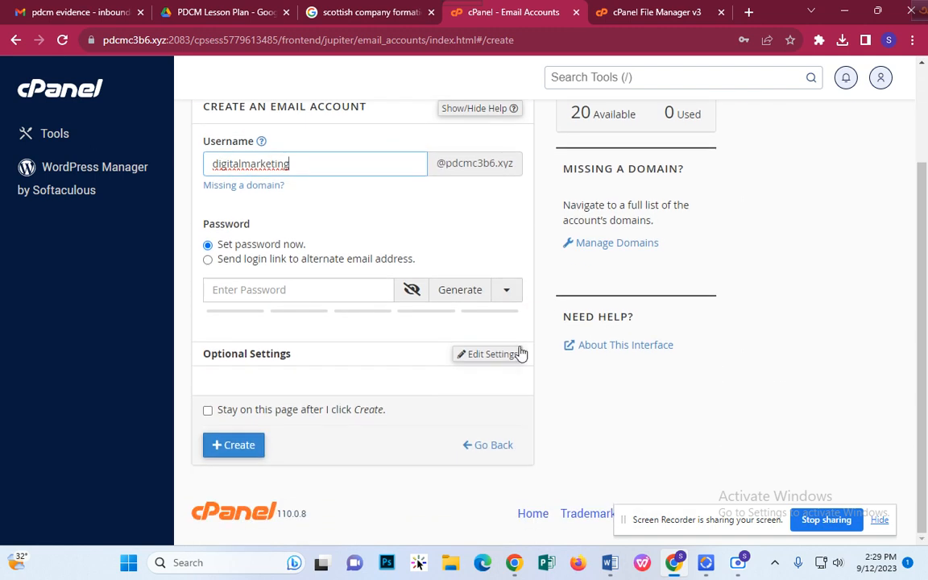
scroll(522, 355, "up", 3)
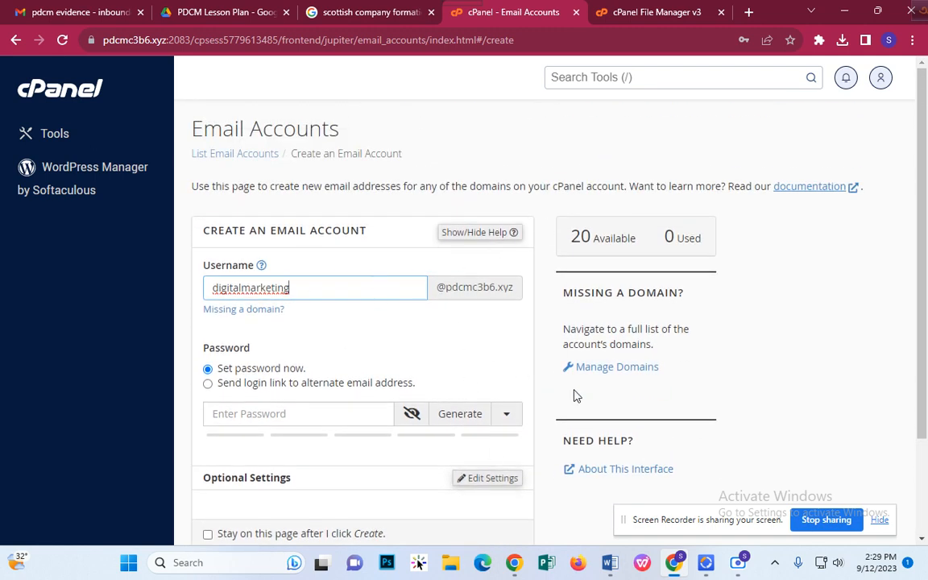
left_click(17, 41)
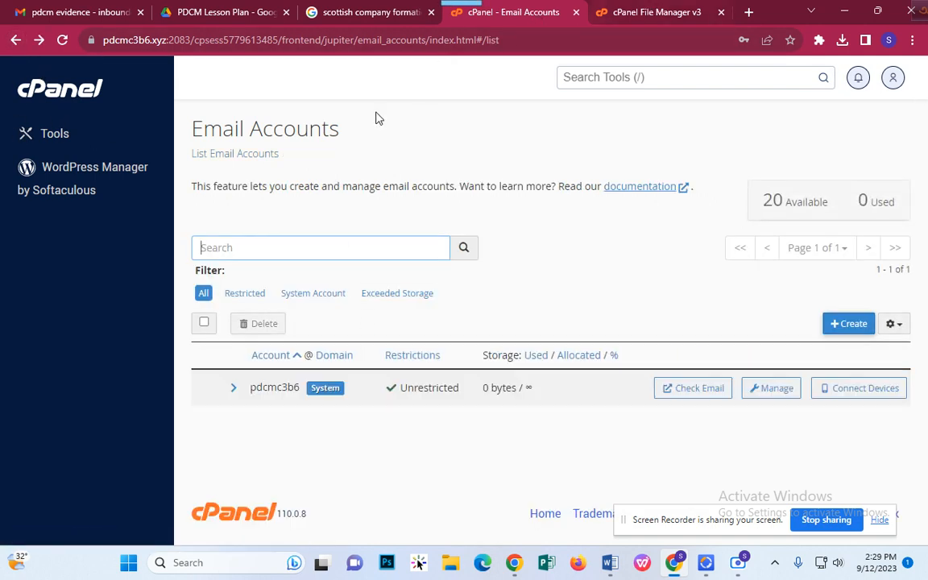
left_click(16, 40)
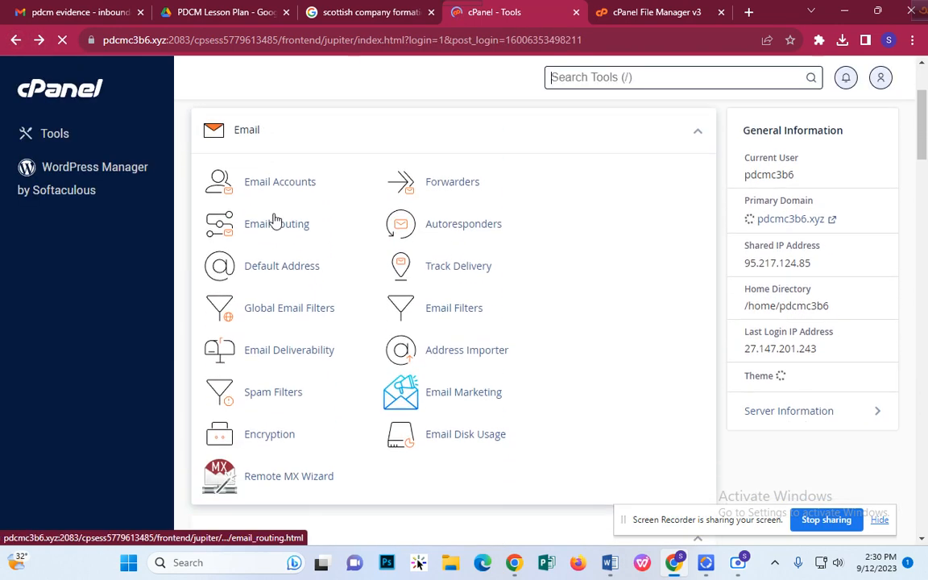
scroll(278, 219, "down", 4)
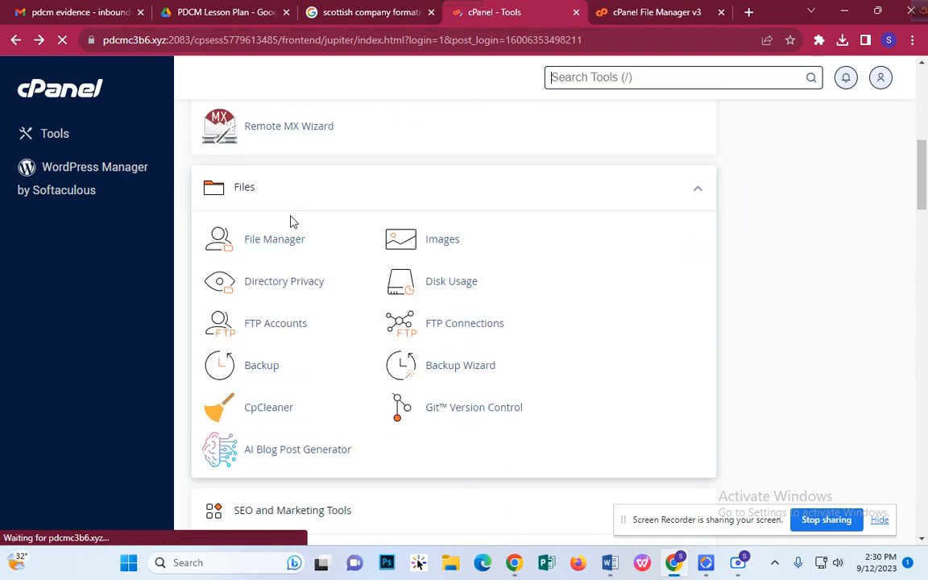
scroll(292, 221, "up", 1)
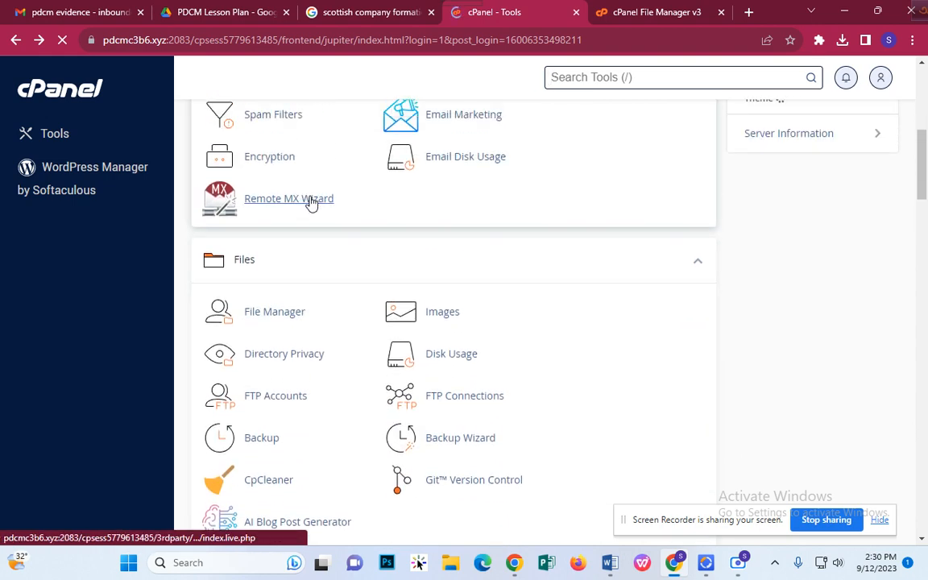
scroll(305, 209, "down", 3)
scroll(351, 259, "down", 1)
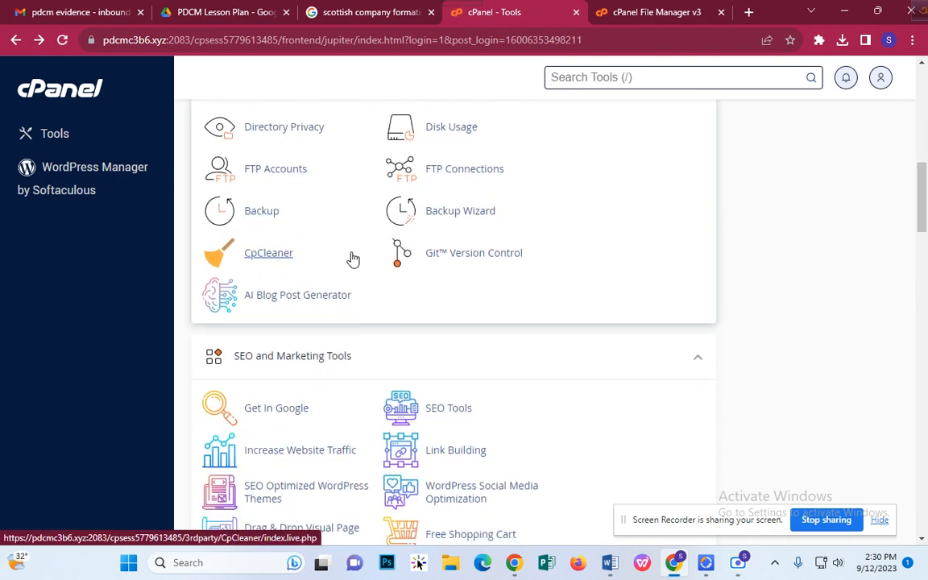
scroll(304, 364, "down", 2)
scroll(304, 361, "down", 1)
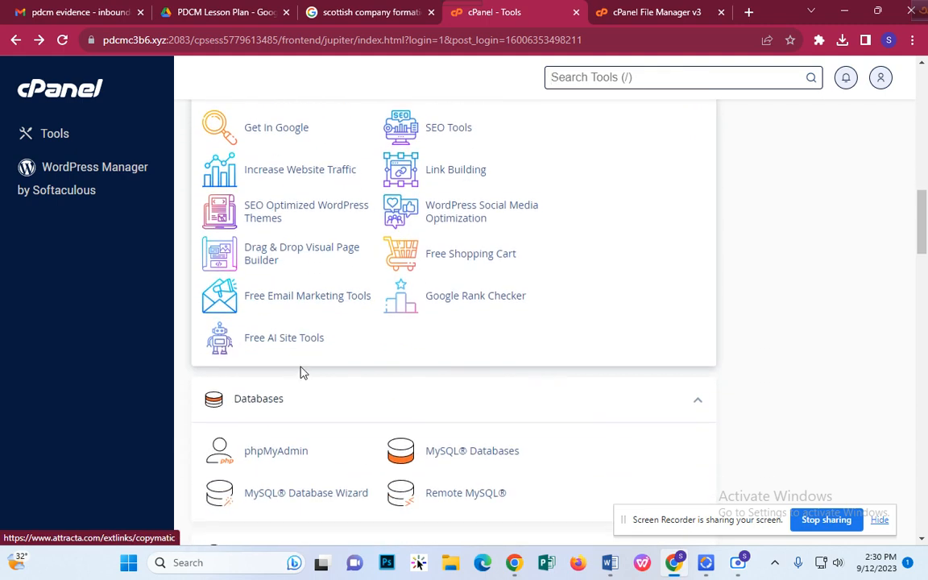
scroll(282, 400, "down", 4)
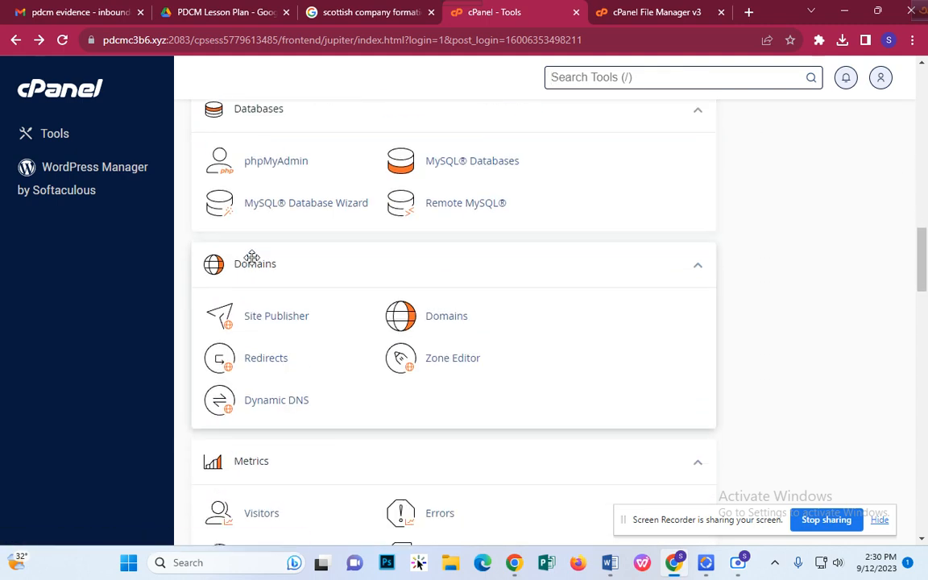
scroll(249, 258, "down", 5)
scroll(309, 397, "down", 6)
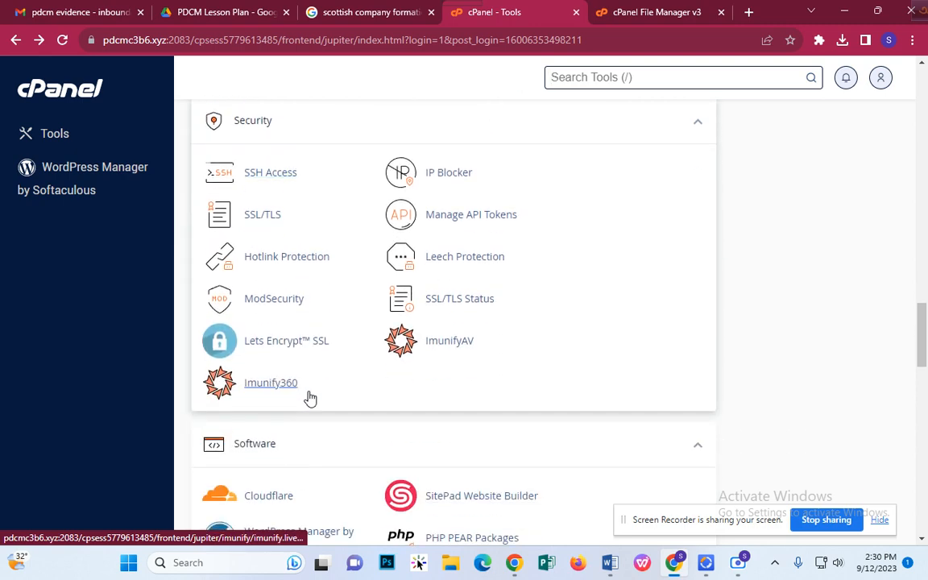
scroll(310, 398, "down", 3)
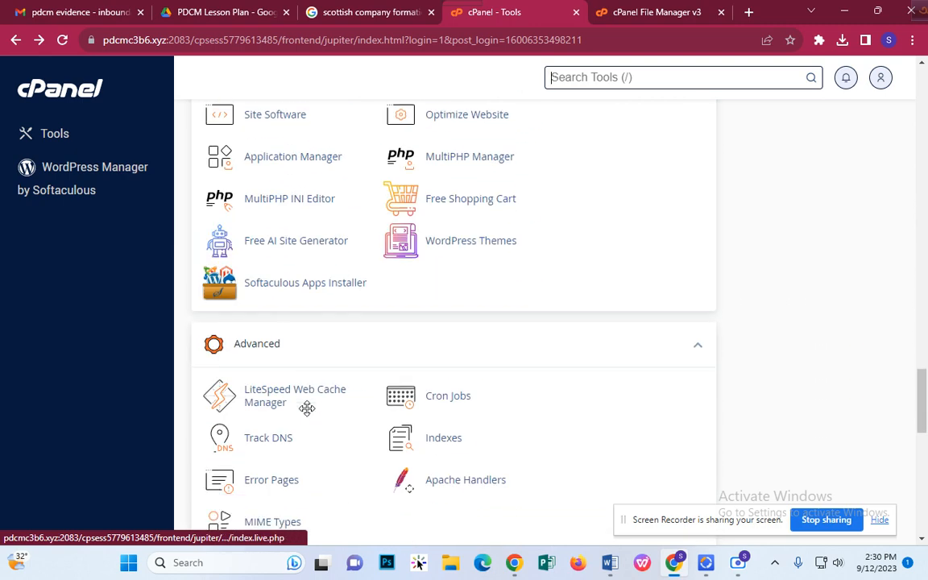
scroll(306, 408, "down", 5)
scroll(307, 414, "up", 7)
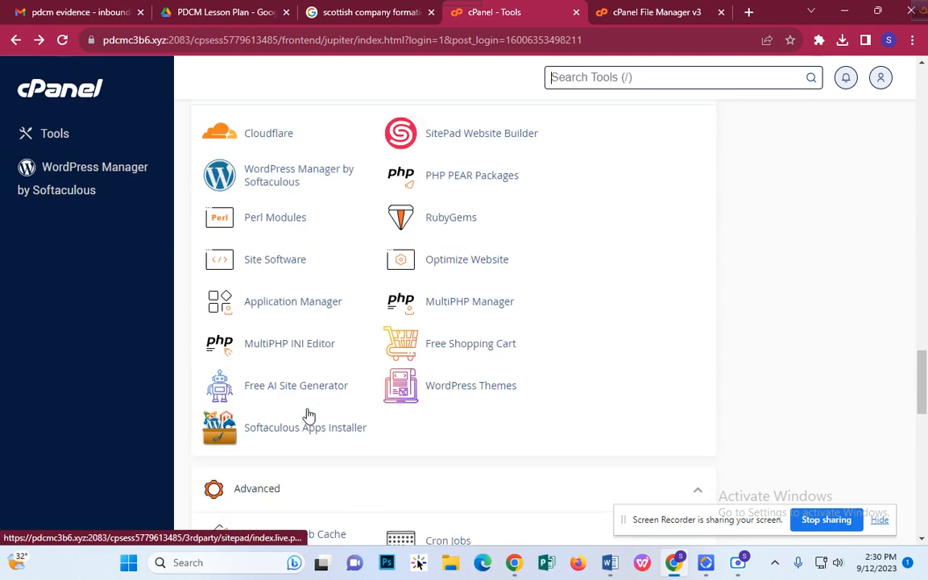
scroll(309, 415, "up", 2)
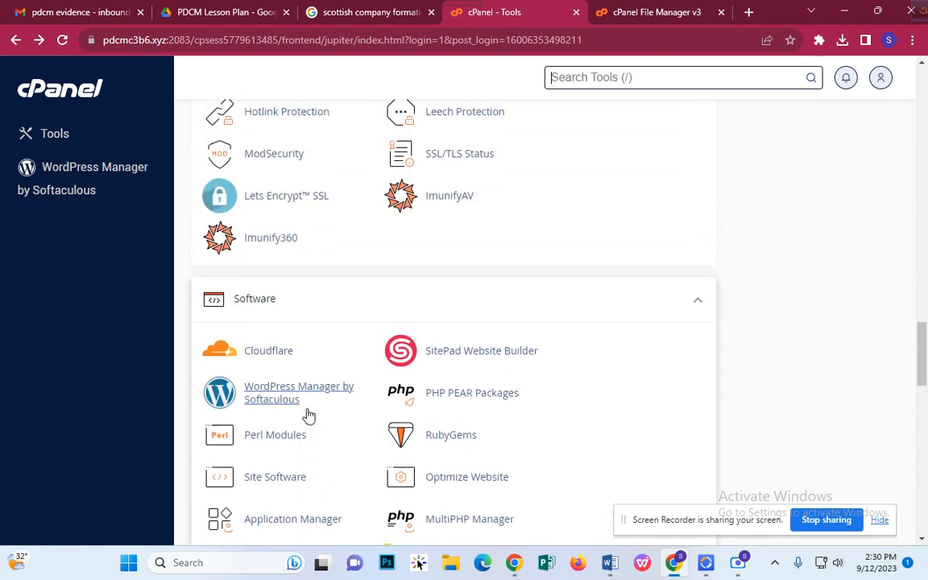
middle_click(302, 301)
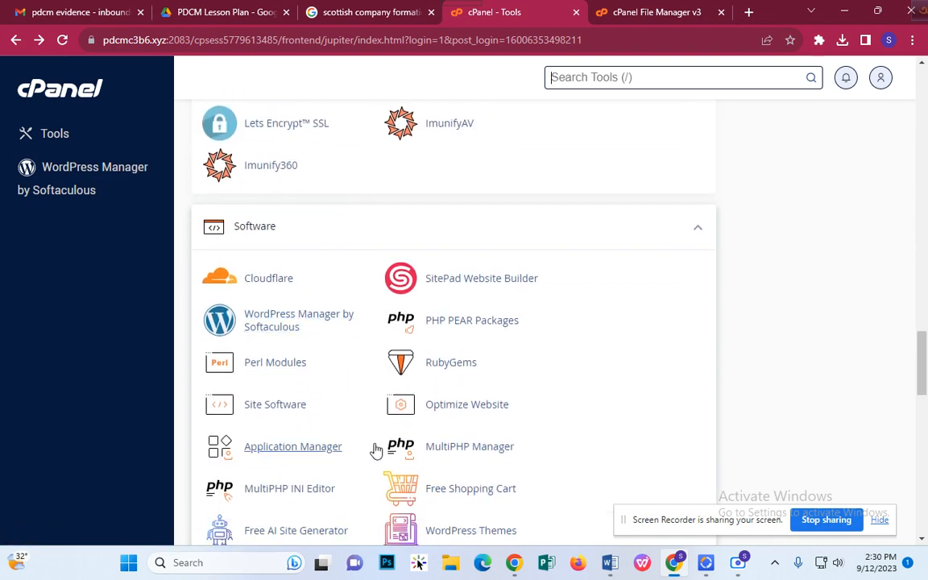
key("slash")
scroll(346, 449, "up", 5)
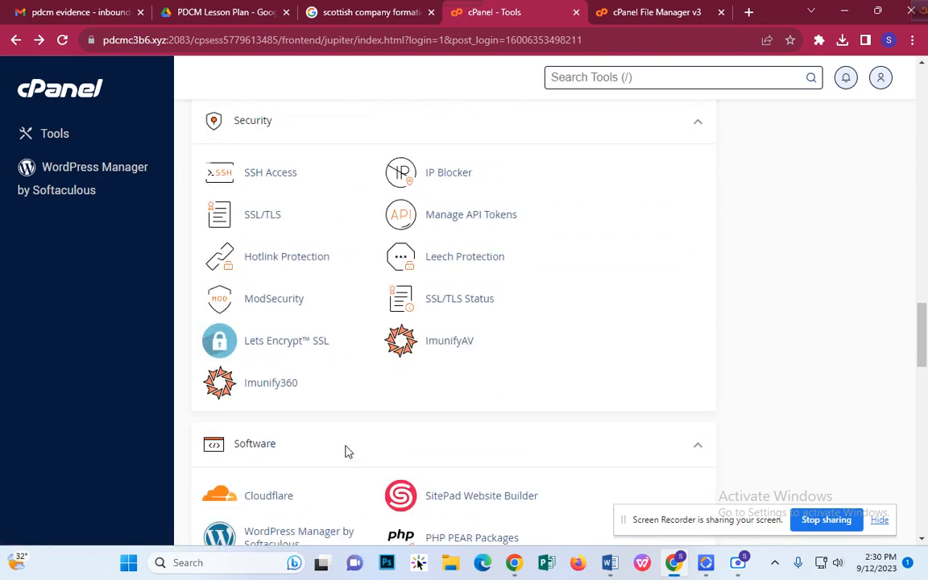
scroll(346, 445, "up", 3)
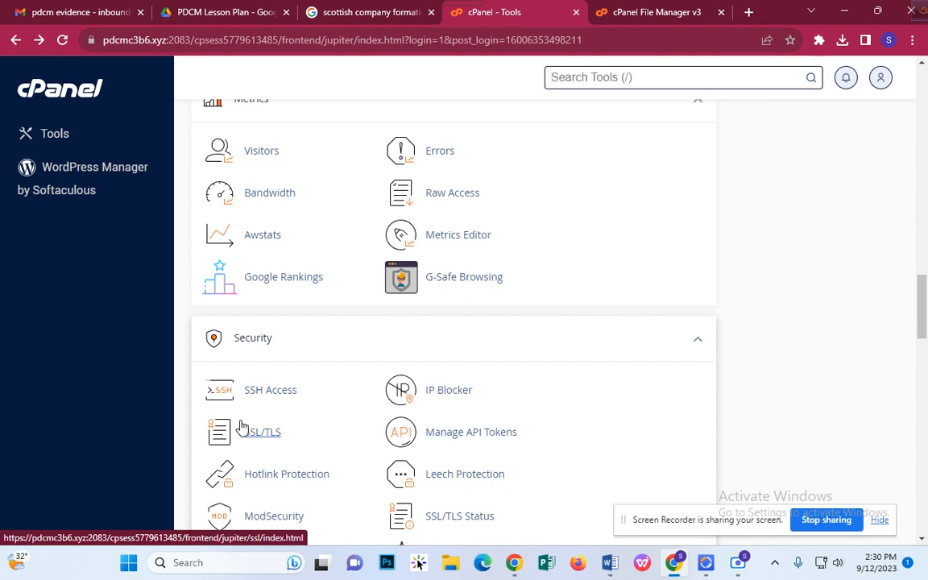
middle_click(468, 346)
scroll(302, 316, "down", 2)
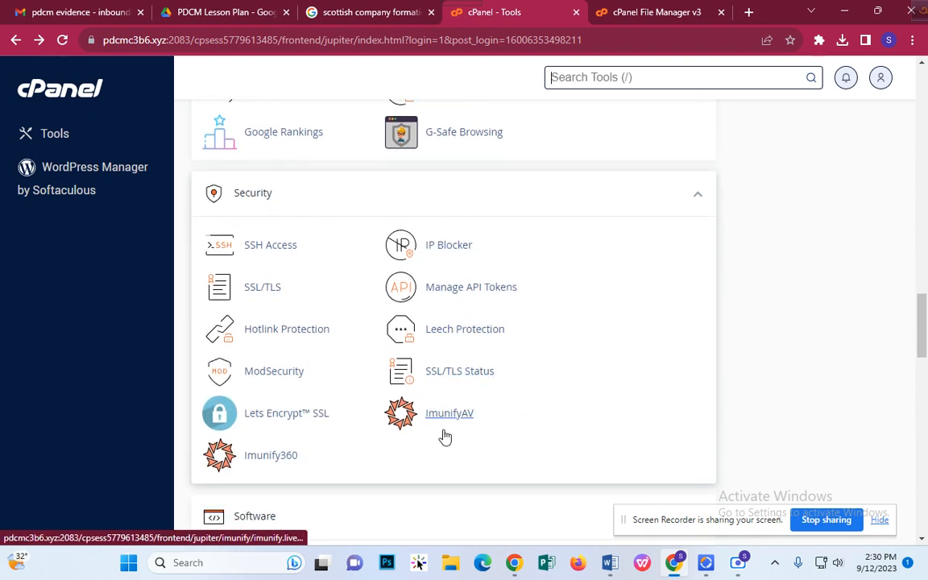
scroll(441, 419, "down", 4)
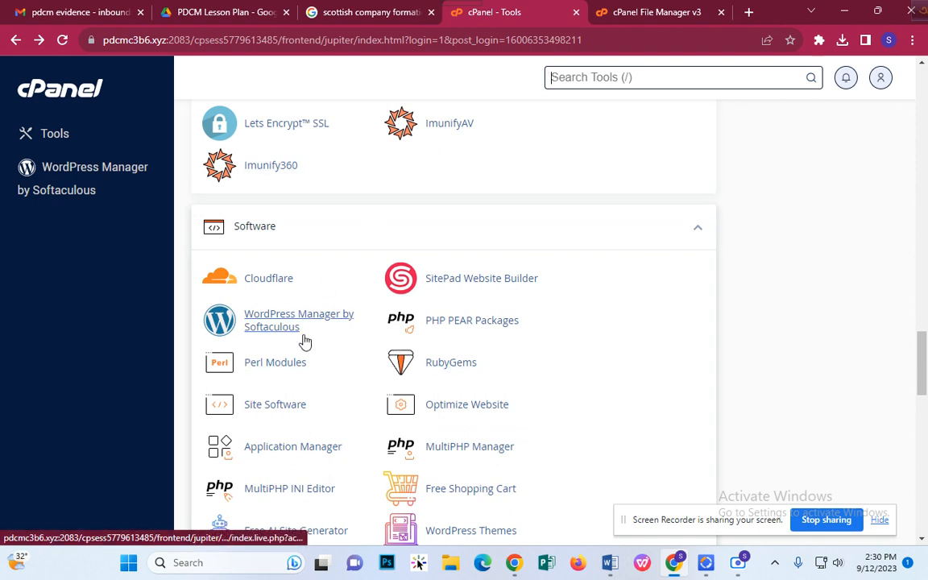
scroll(311, 314, "down", 3)
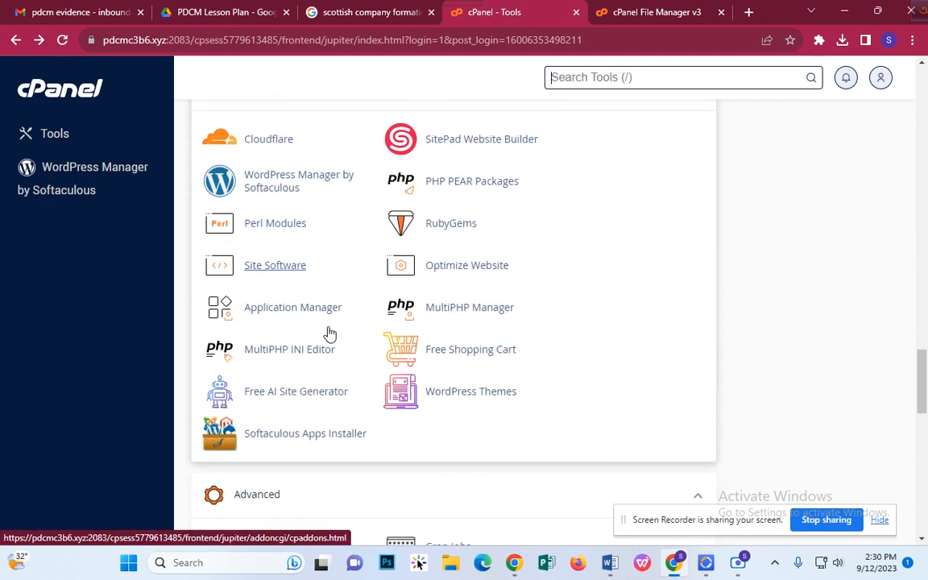
scroll(283, 406, "down", 1)
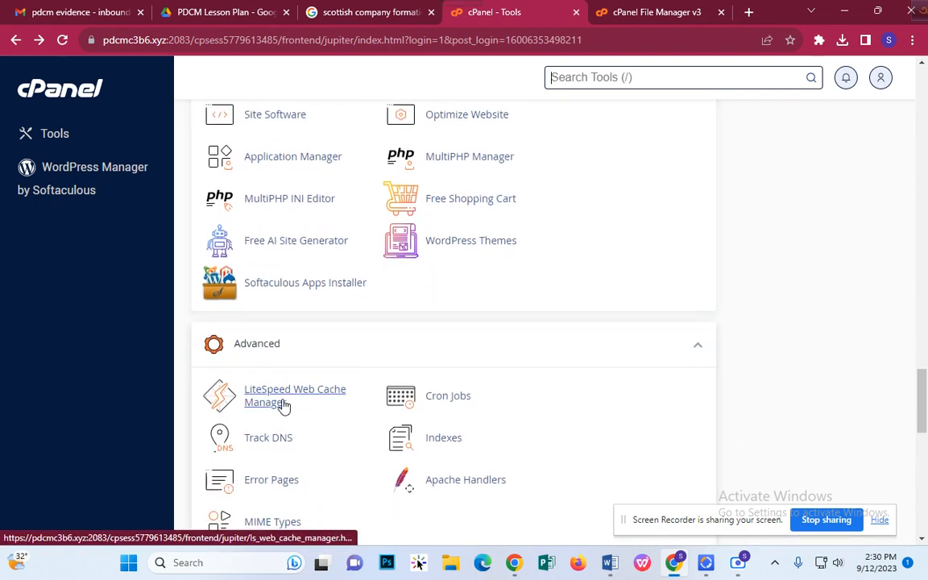
middle_click(354, 322)
scroll(364, 377, "down", 3)
scroll(369, 398, "up", 13)
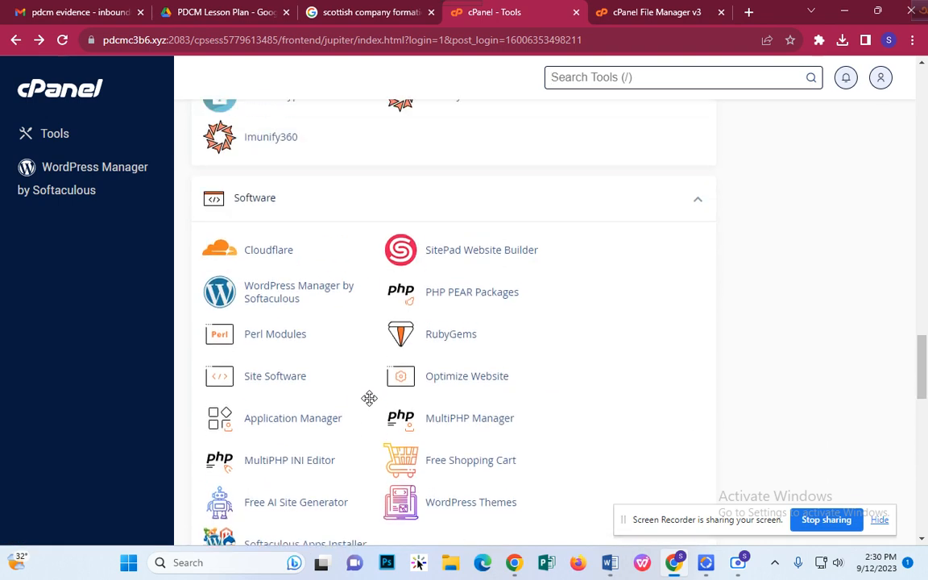
scroll(369, 398, "up", 8)
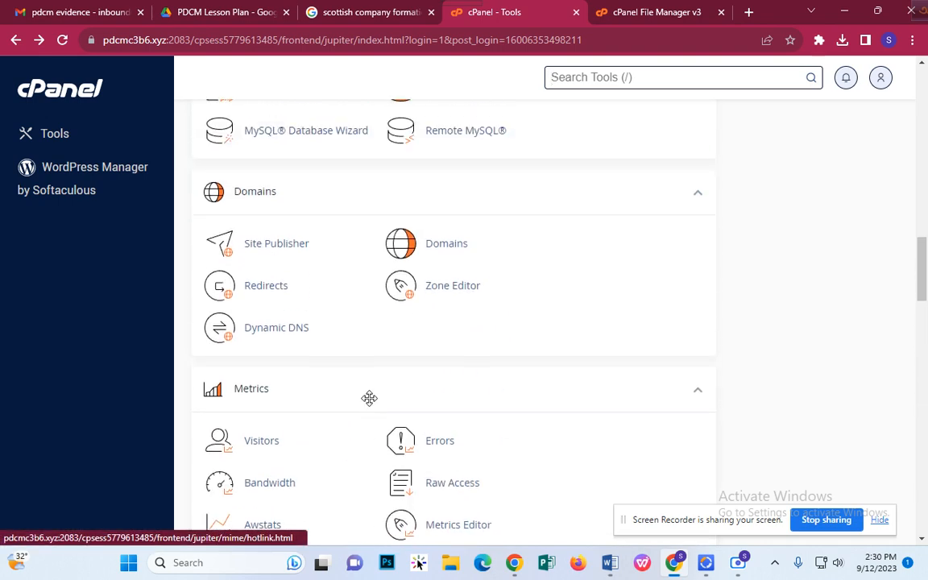
scroll(369, 403, "up", 4)
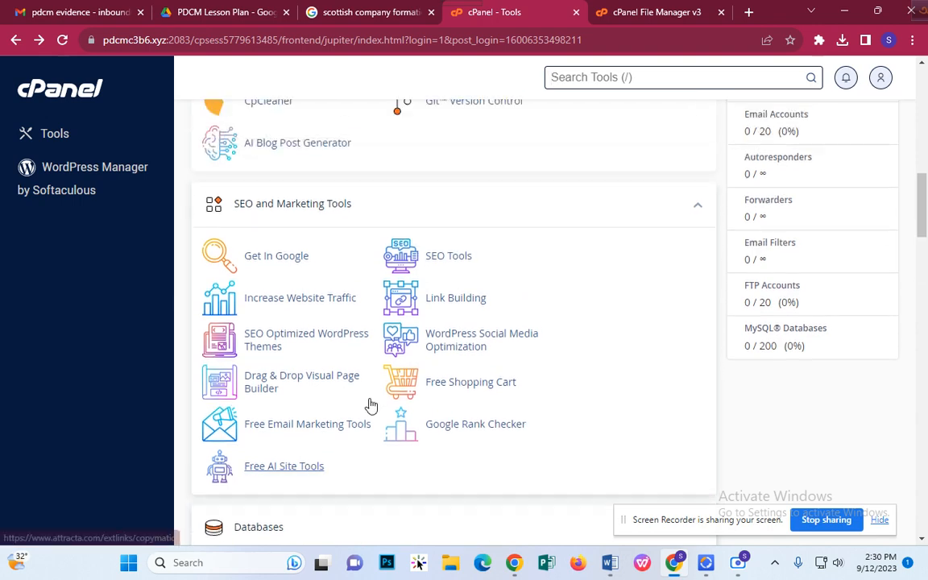
scroll(370, 405, "up", 5)
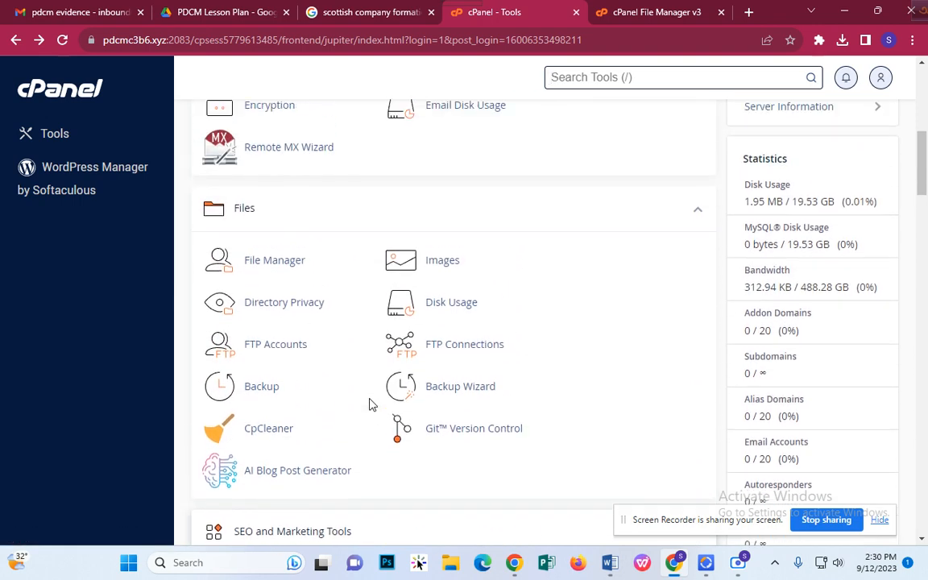
middle_click(369, 398)
scroll(369, 398, "up", 4)
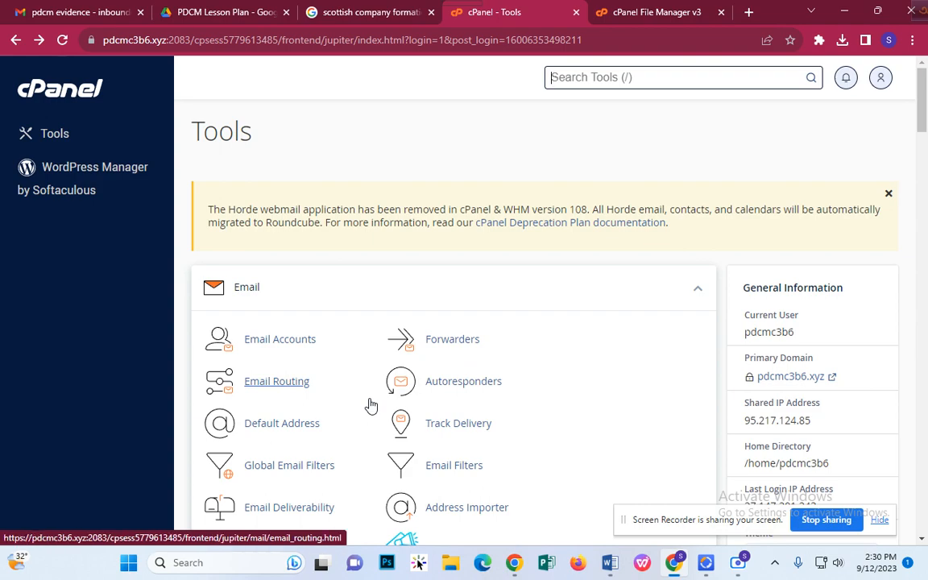
scroll(371, 405, "down", 7)
scroll(487, 443, "down", 4)
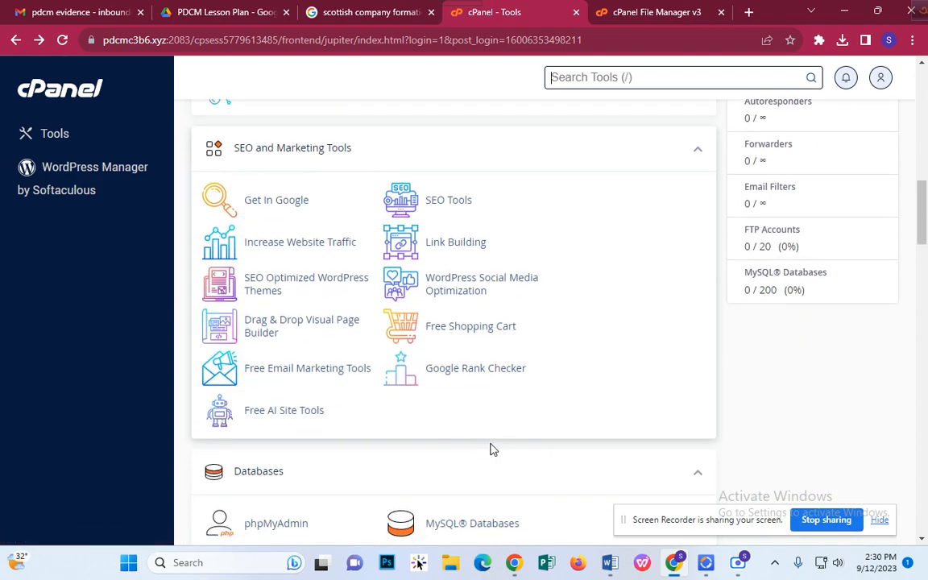
scroll(490, 449, "down", 4)
scroll(492, 450, "down", 4)
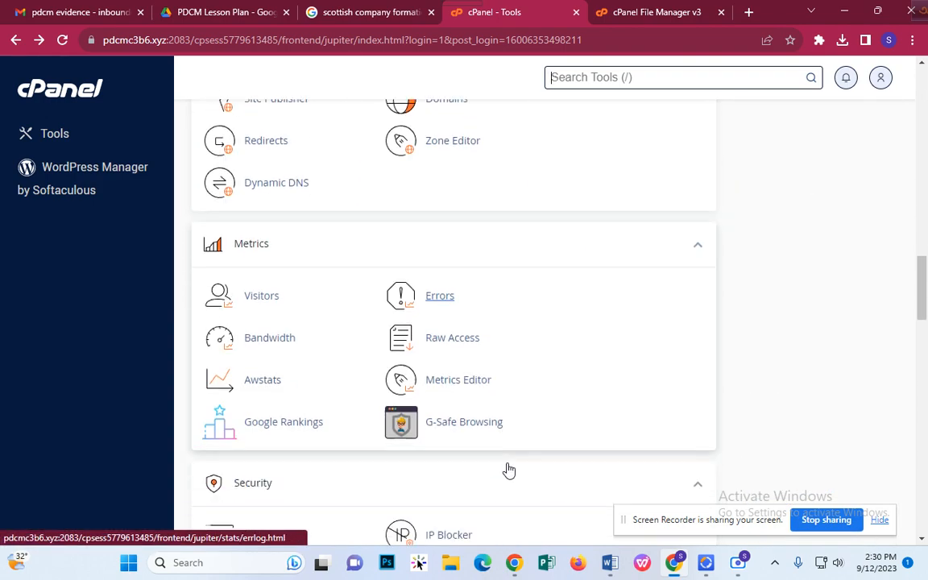
mouse_move(711, 520)
left_mouse_down()
mouse_move(766, 521)
mouse_move(717, 516)
left_mouse_up()
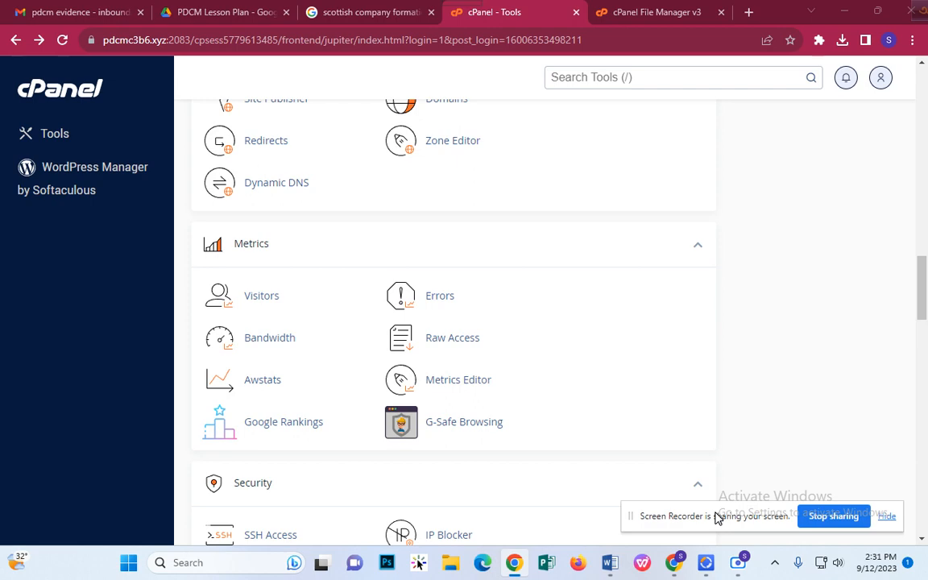
scroll(505, 442, "up", 10)
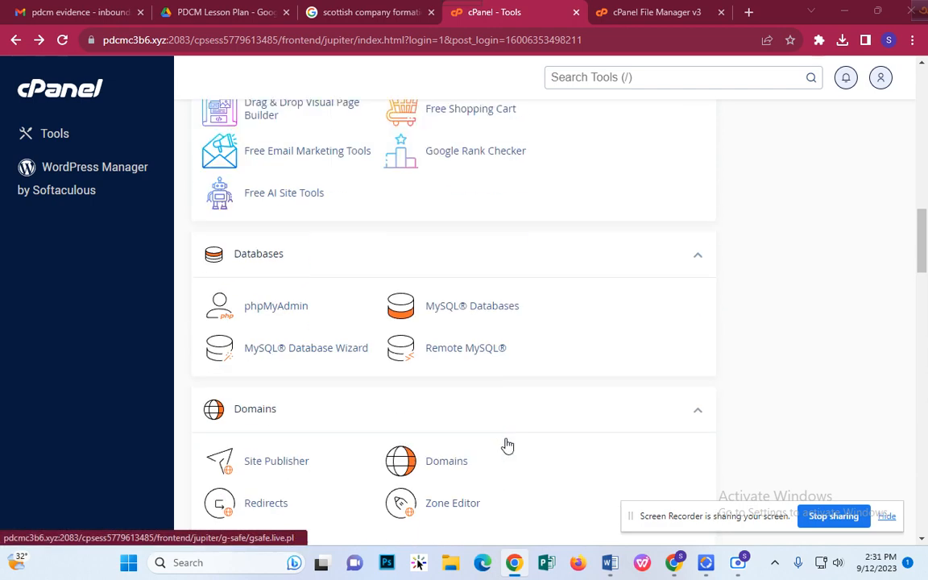
scroll(506, 443, "up", 5)
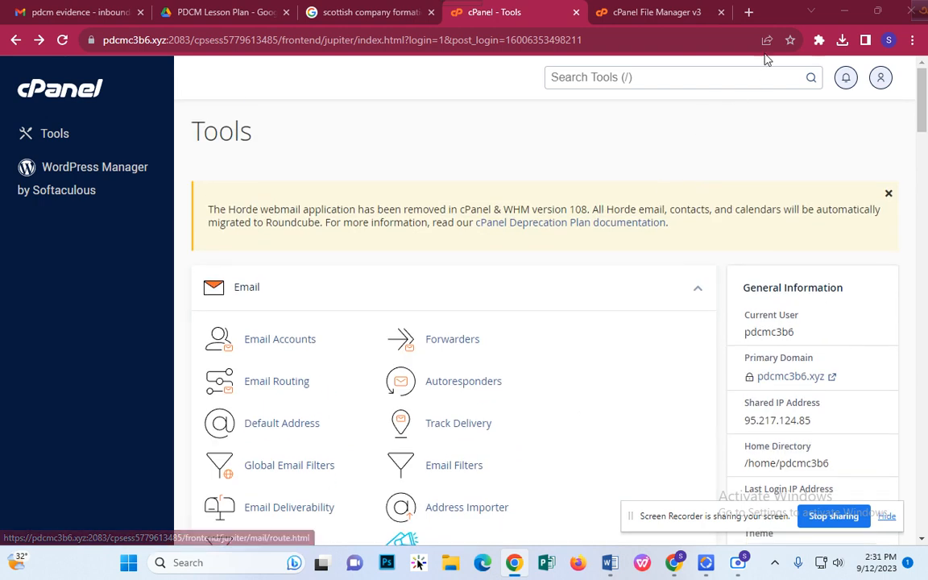
left_click(748, 14)
Step: Google 'wordpress' and open the 'Download – WordPress.org' result
left_click(715, 42)
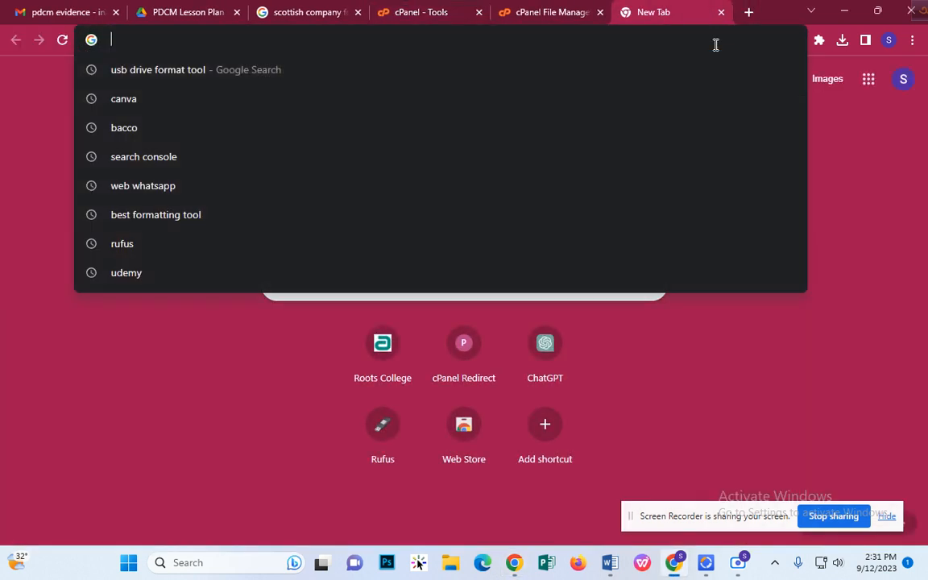
type("wordp")
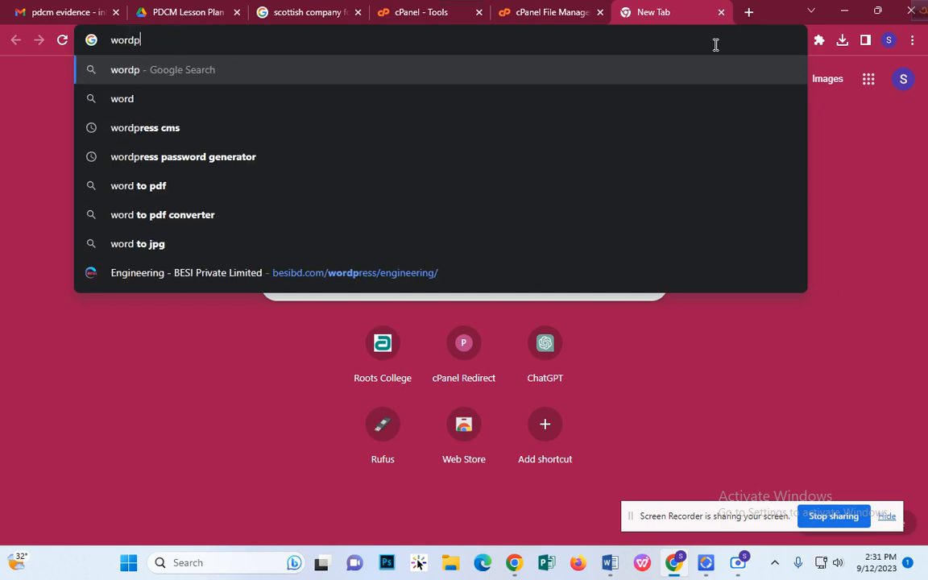
type("ress")
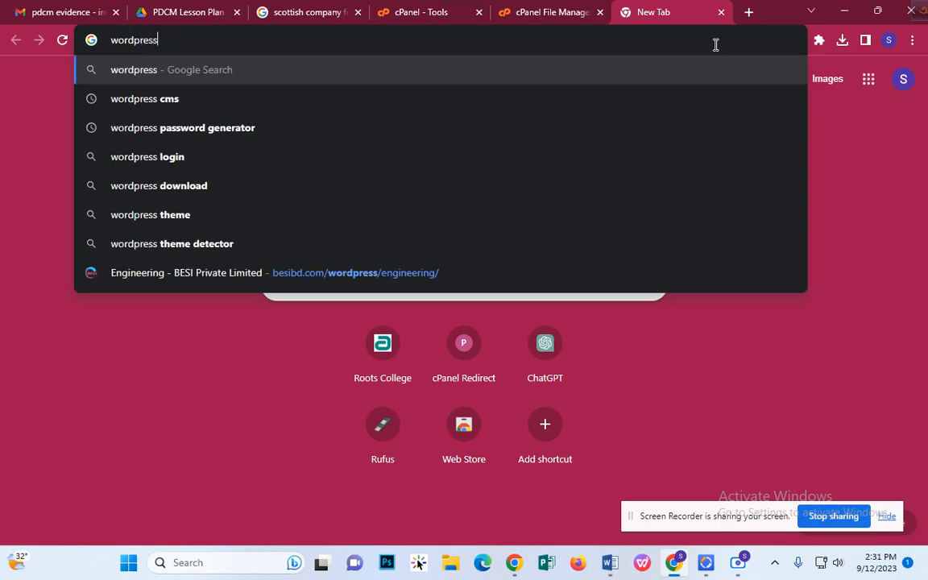
key("Return")
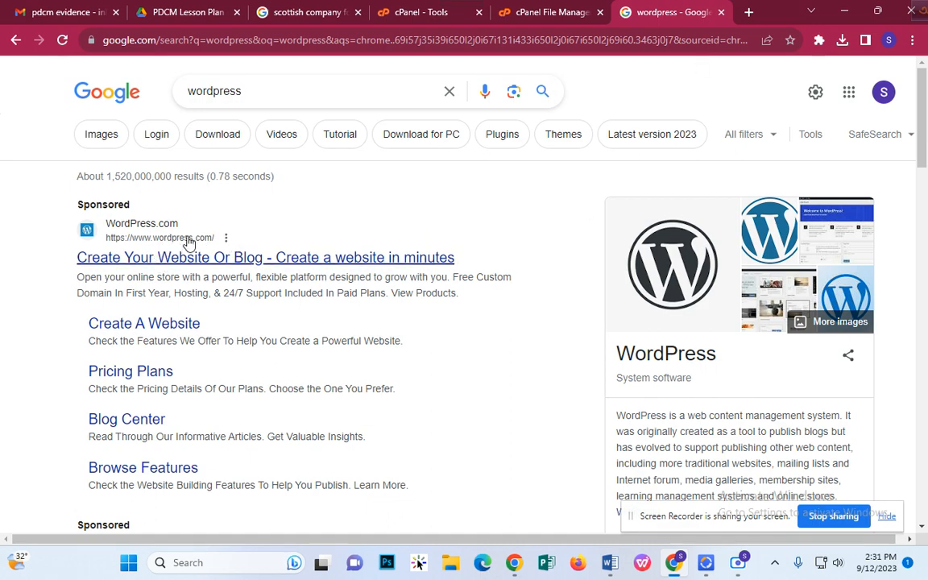
scroll(191, 242, "down", 6)
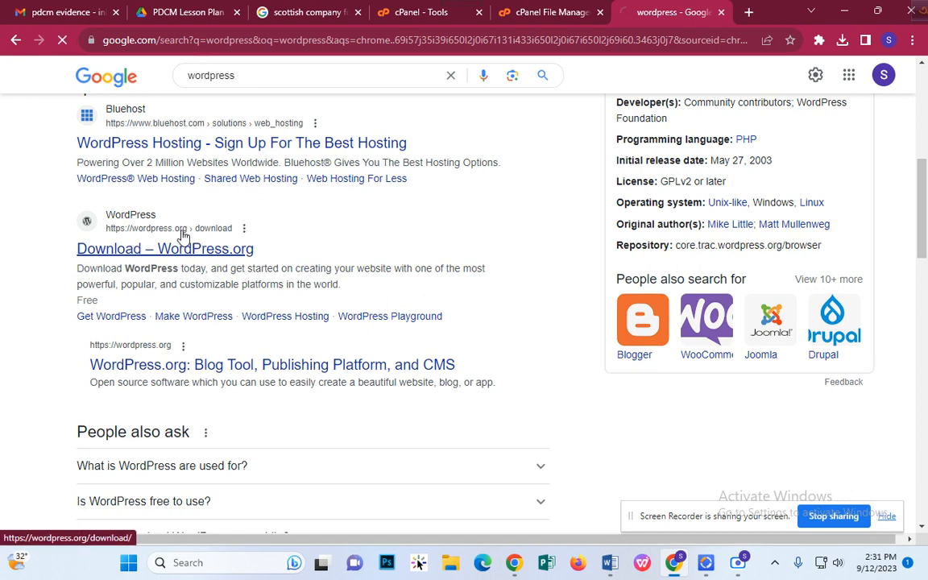
left_click(184, 235)
left_click_drag(226, 41, 83, 34)
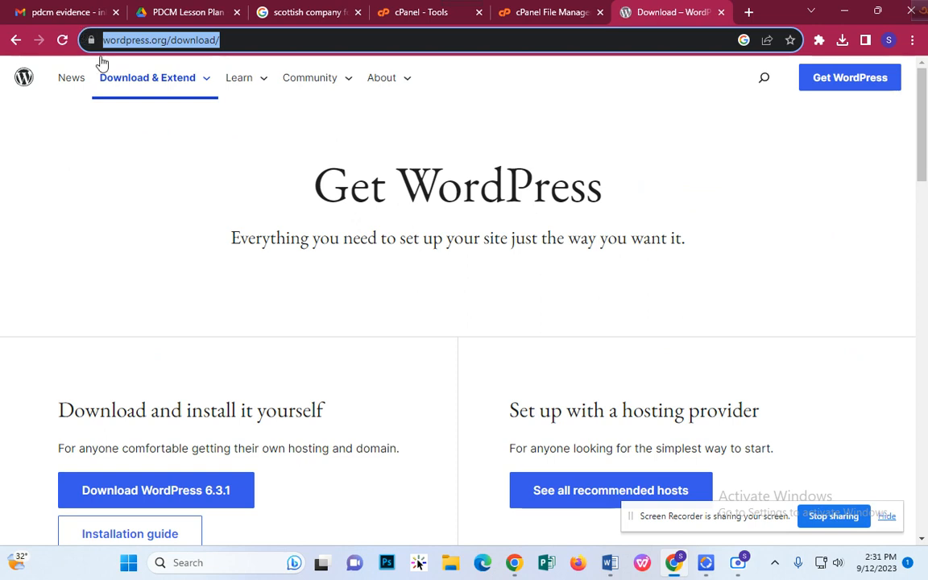
Step: Download the WordPress 6.3.1 package from WordPress.org's Get WordPress page
left_click(148, 78)
left_click(34, 82)
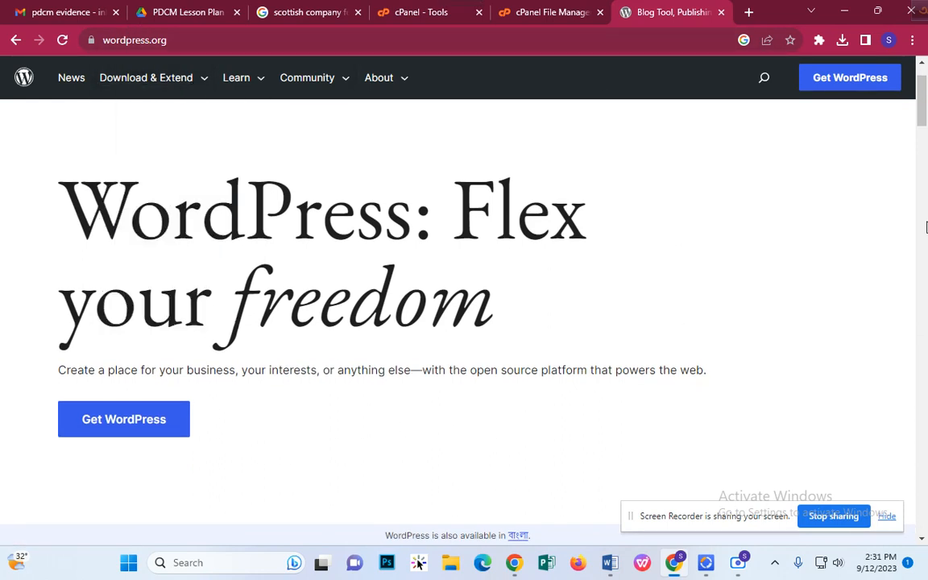
left_click(834, 93)
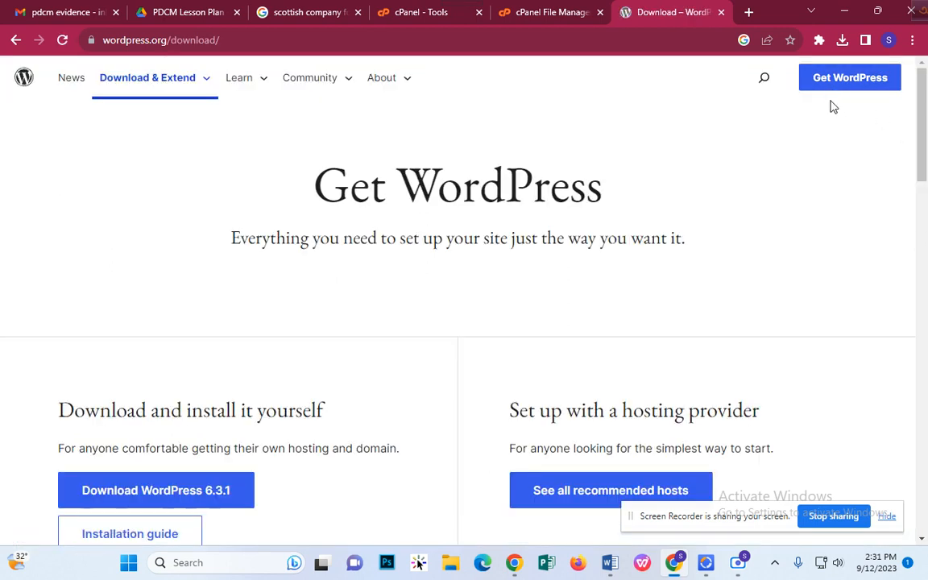
scroll(749, 191, "down", 3)
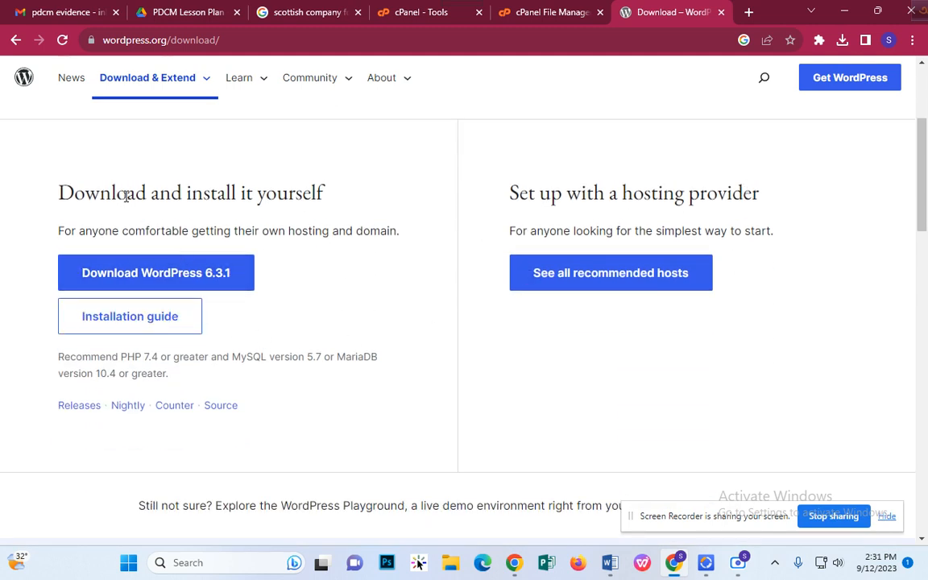
left_click(232, 284)
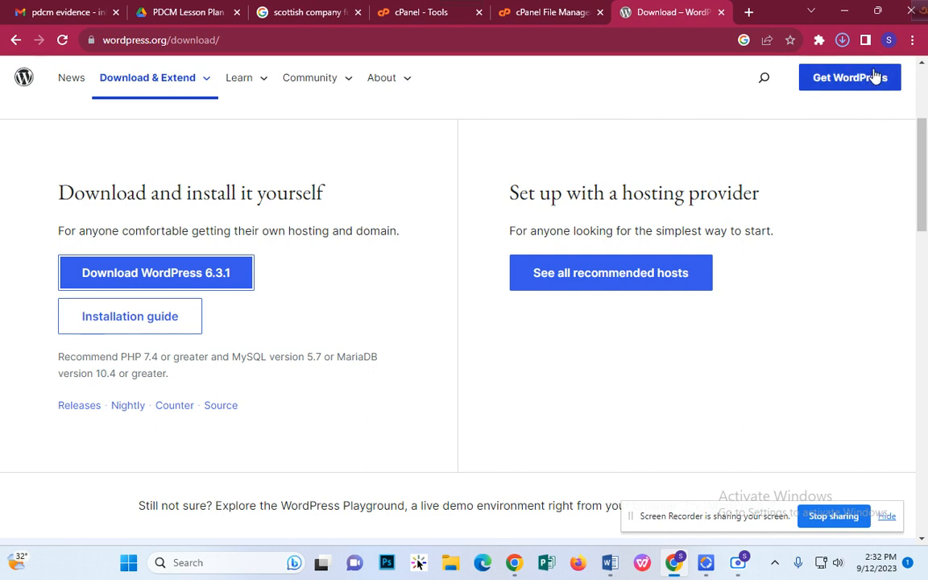
Step: Confirm wordpress-6.3.1.zip (23.8 MB) is in Downloads, then return to the cPanel File Manager tab
left_click(842, 39)
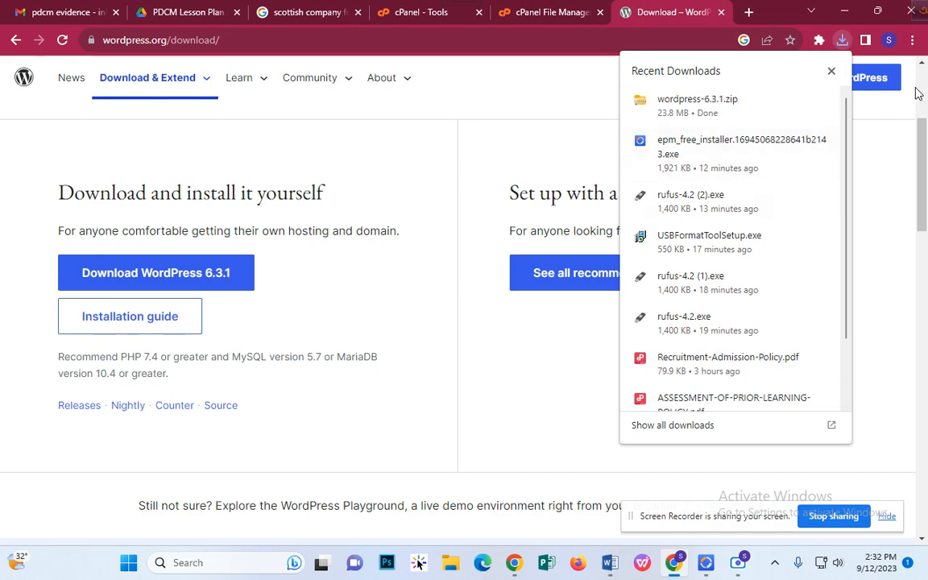
left_click(795, 103)
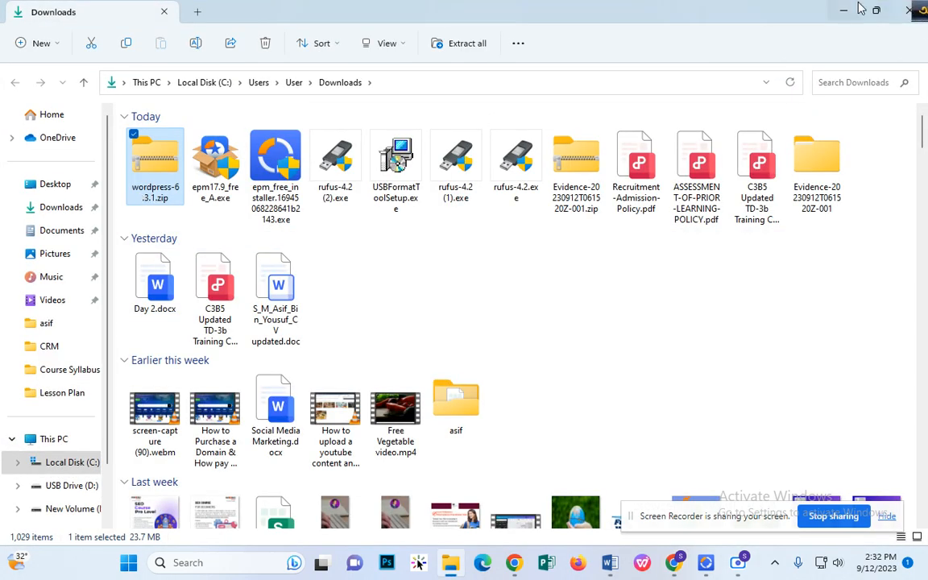
left_click(909, 10)
left_click(531, 18)
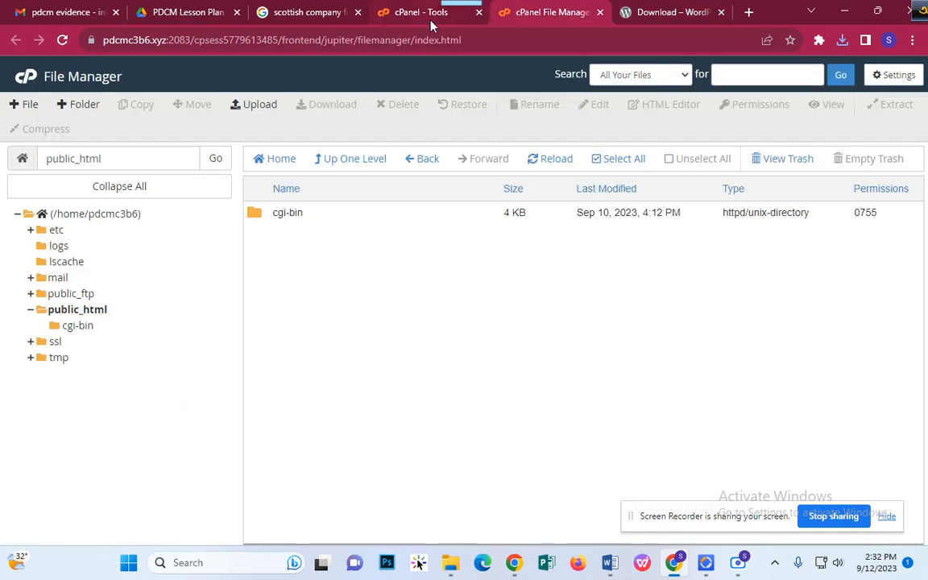
Step: Reopen File Manager from the Tools page and browse public_ftp and public_html
left_click(388, 16)
left_click(599, 12)
scroll(435, 258, "down", 6)
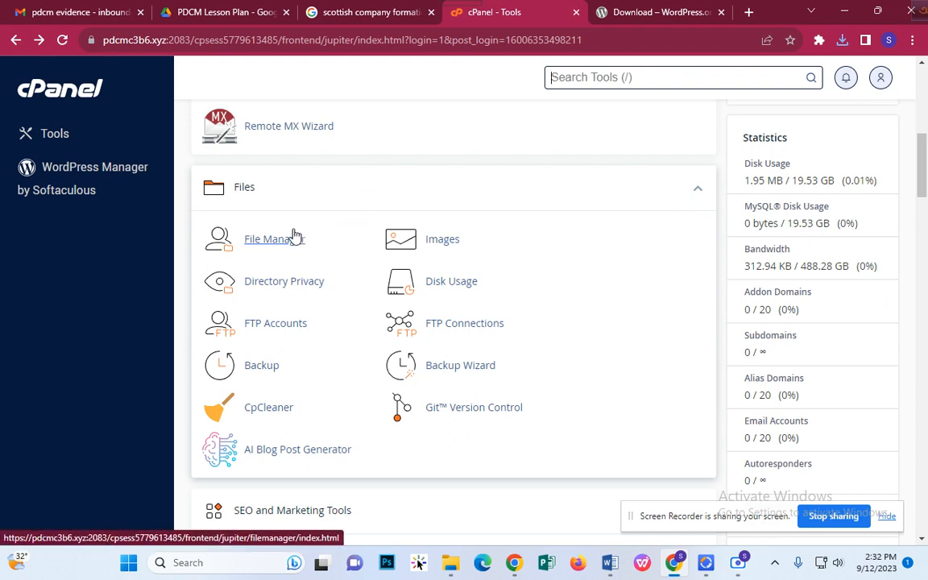
left_click(271, 241)
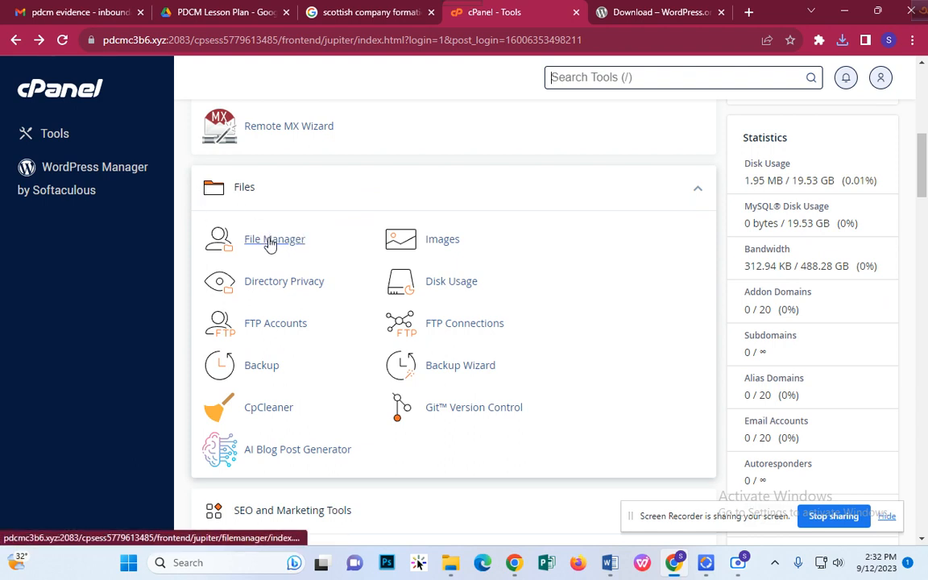
right_click(271, 243)
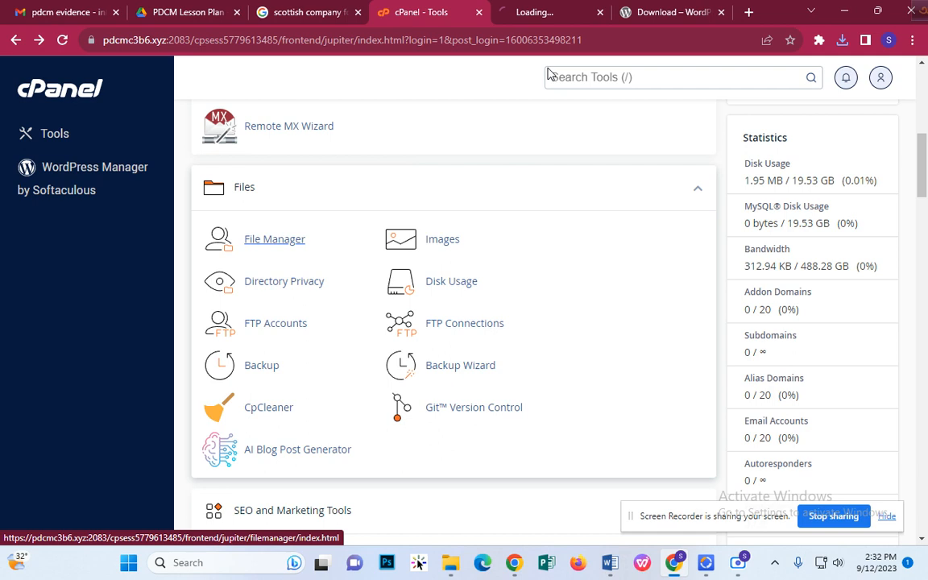
left_click(530, 11)
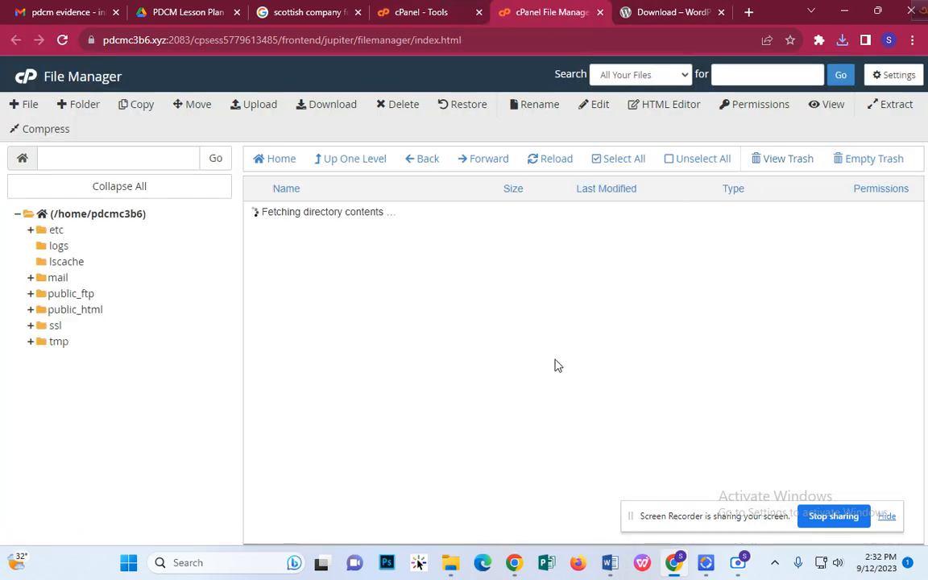
double_click(265, 304)
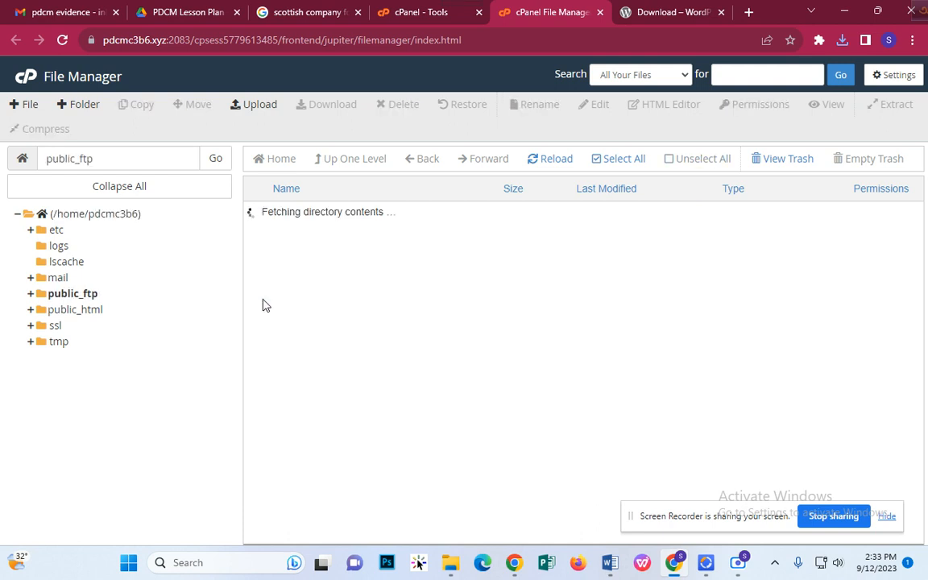
left_click(103, 310)
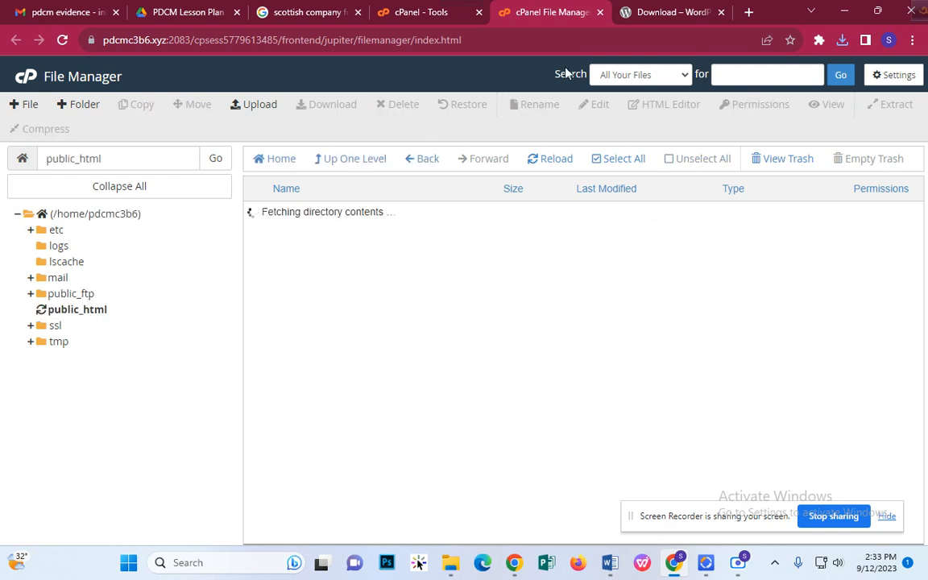
Step: Relaunch File Manager in a new tab and open public_html, which holds only cgi-bin
left_click(599, 13)
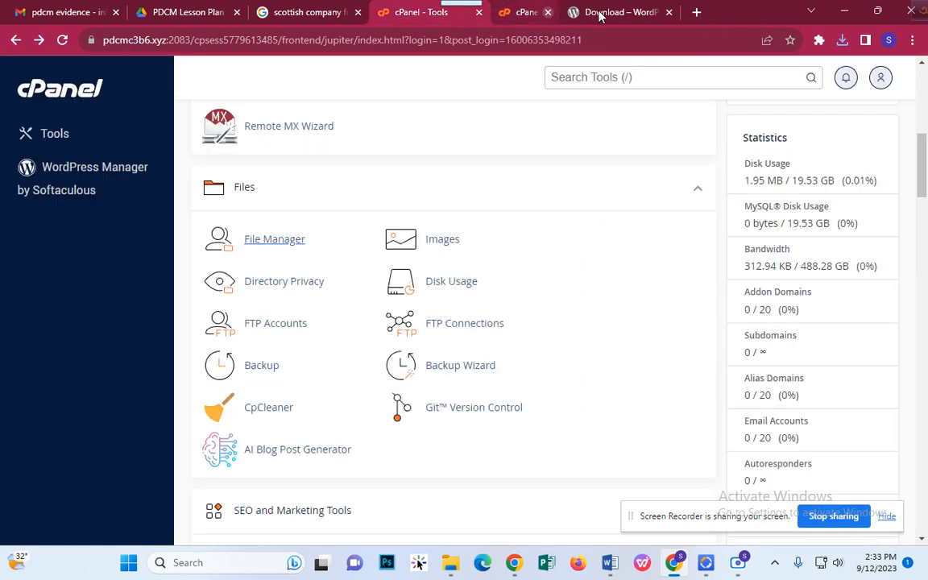
right_click(276, 242)
left_click(306, 260)
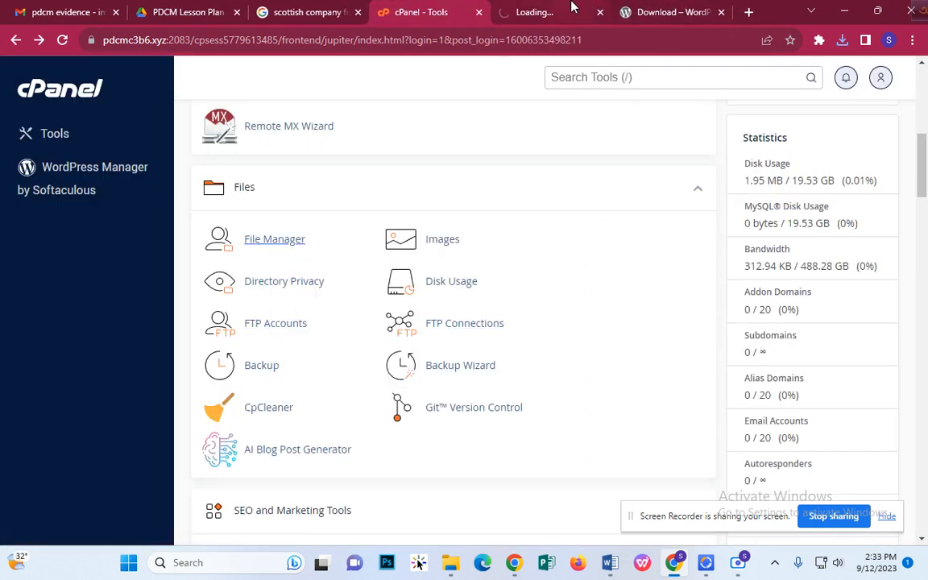
left_click(548, 12)
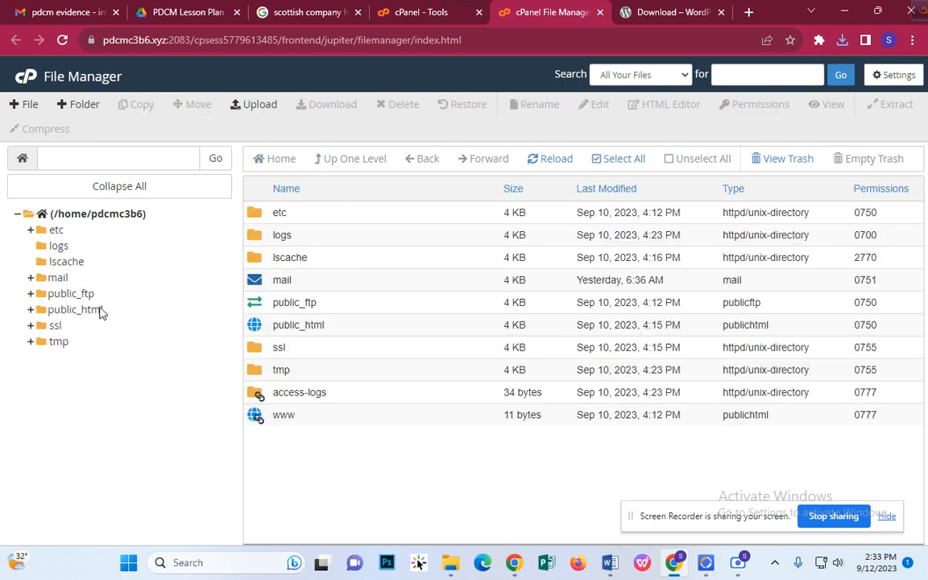
left_click(64, 311)
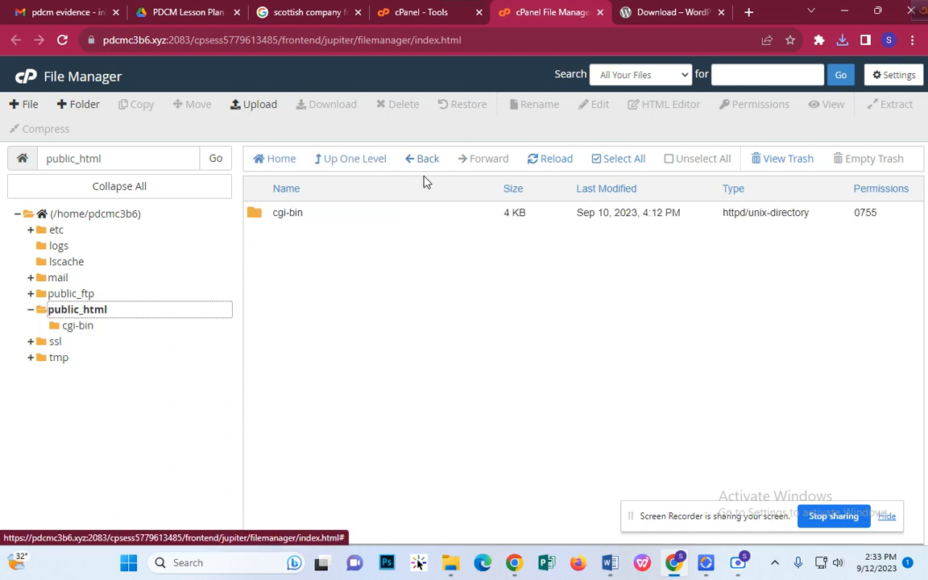
Step: Upload wordpress-6.3.1.zip from Downloads into public_html and wait for it to reach 100%
left_click(254, 105)
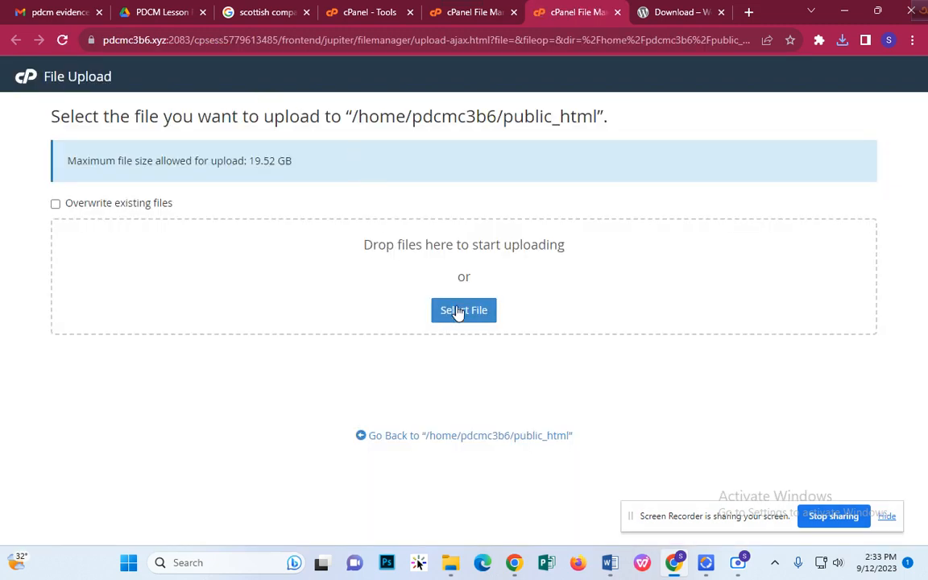
left_click(465, 313)
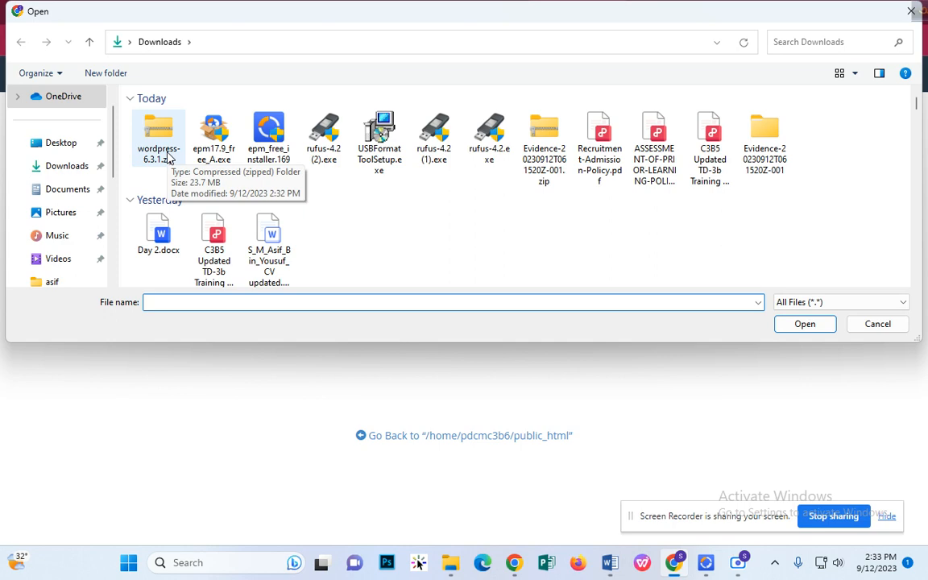
left_click(168, 158)
double_click(168, 158)
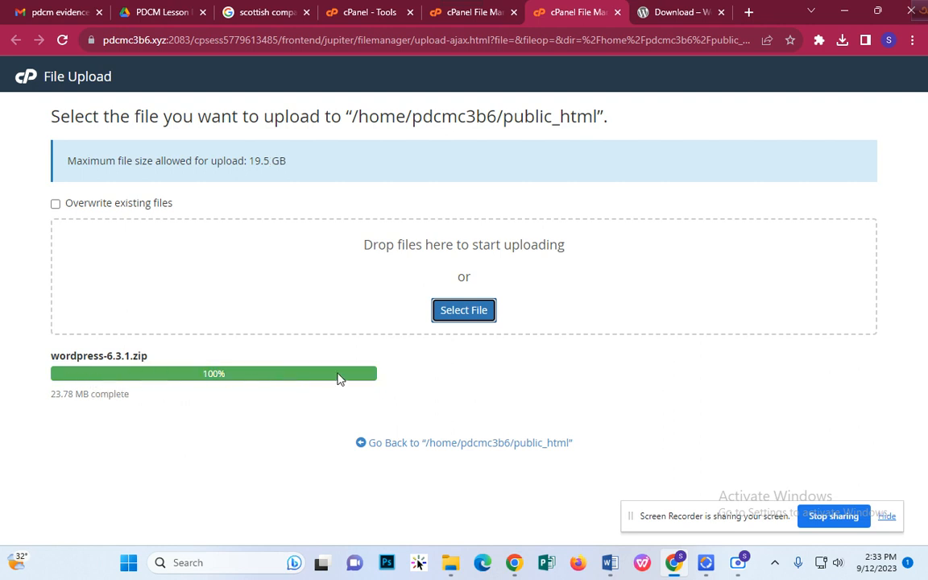
left_click(475, 12)
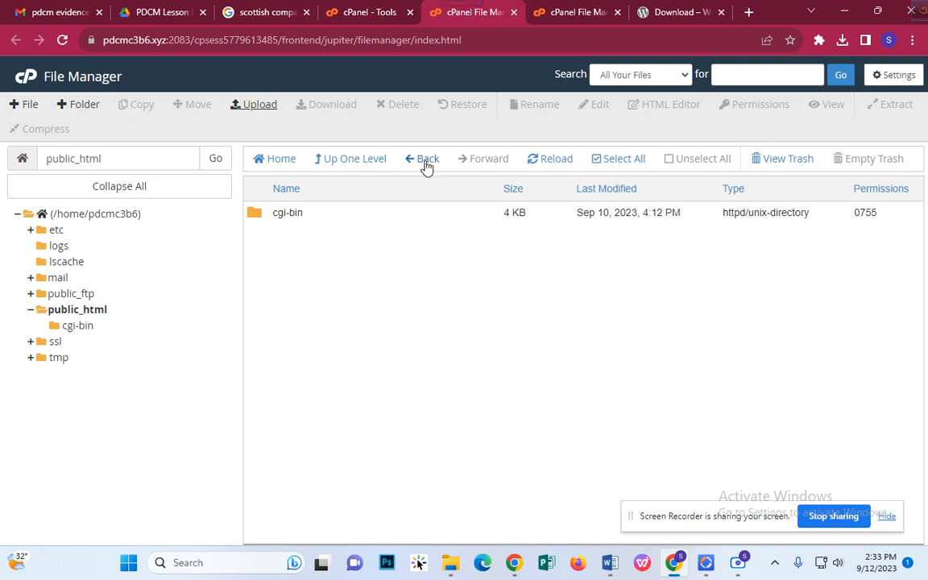
Step: Reload public_html, select the uploaded wordpress-6.3.1.zip, and bring up its context menu
left_click(539, 170)
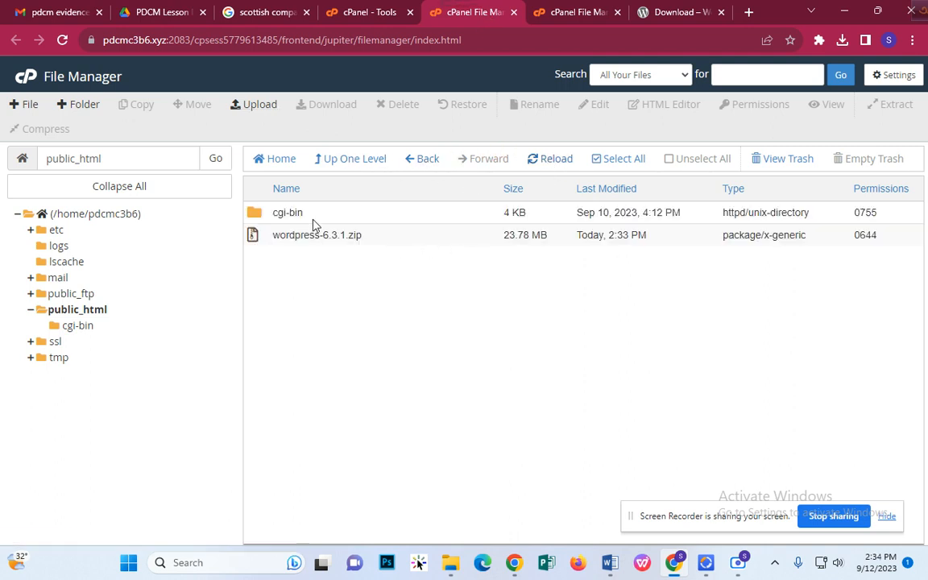
left_click(307, 235)
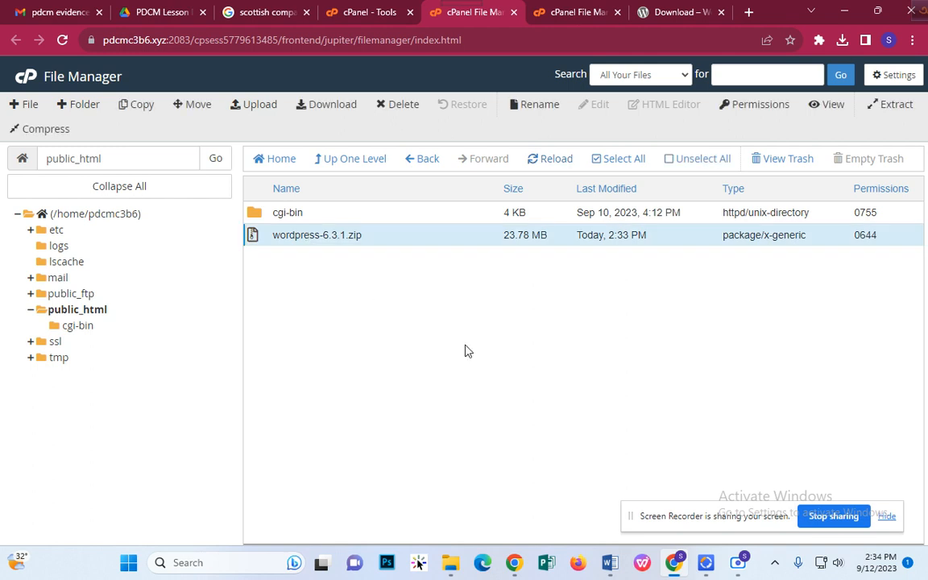
right_click(258, 239)
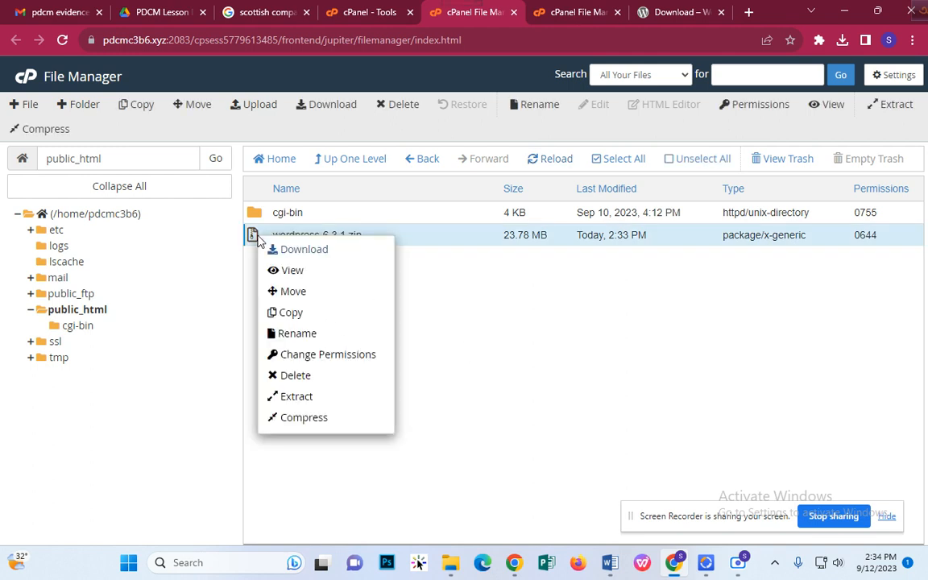
Step: Extract wordpress-6.3.1.zip into public_html, then bring the completed upload page forward
left_click(311, 401)
left_click(563, 379)
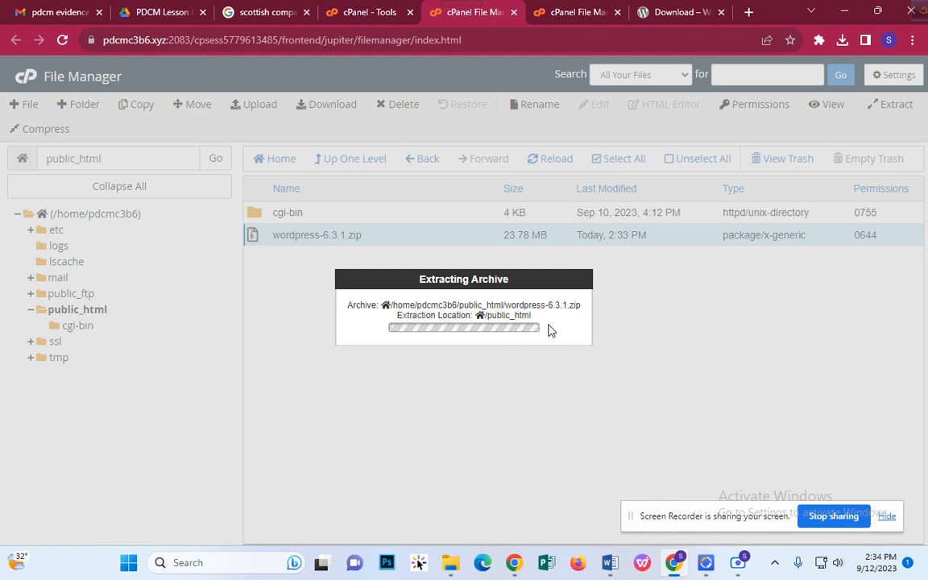
left_click(575, 13)
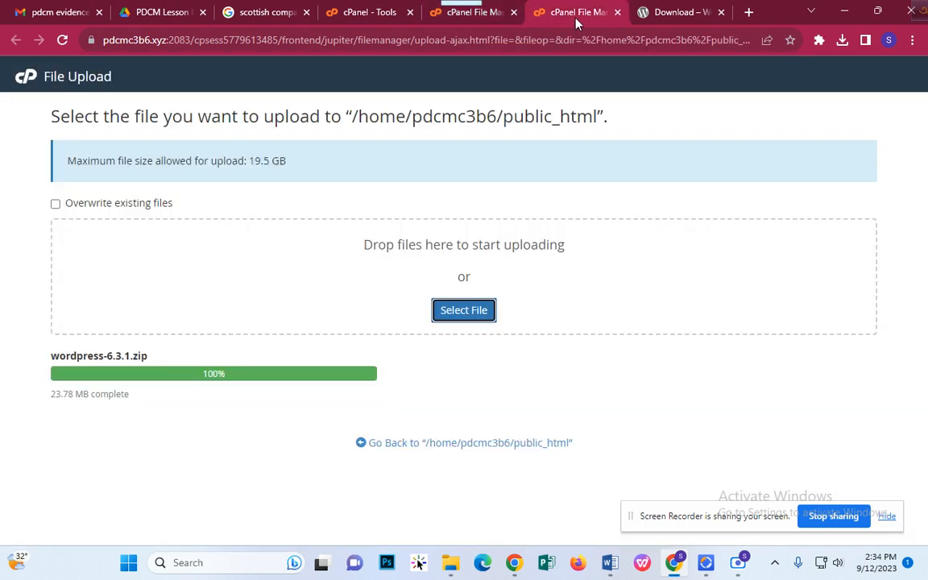
Step: Check the extraction's progress in the File Manager tab, then return to the cPanel Tools page
left_click(379, 12)
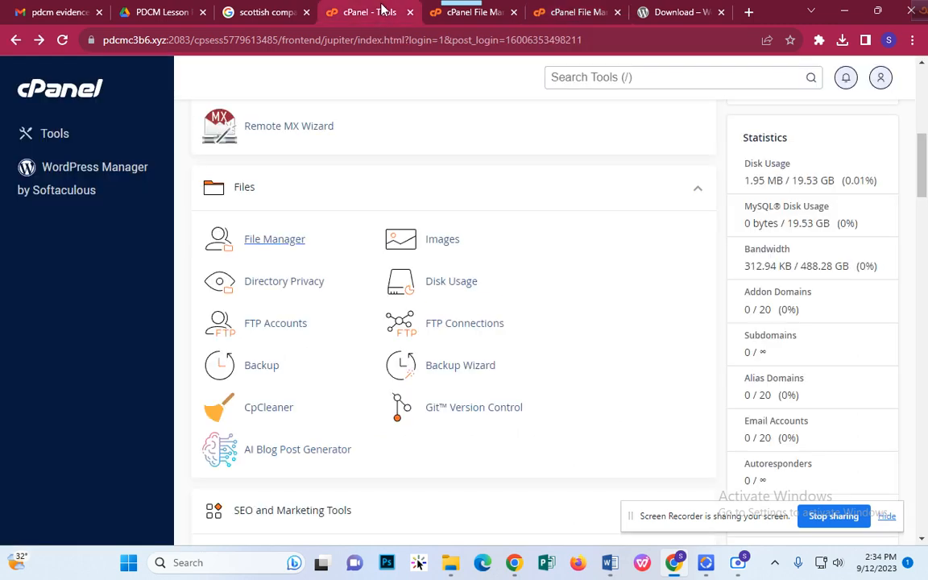
left_click(451, 14)
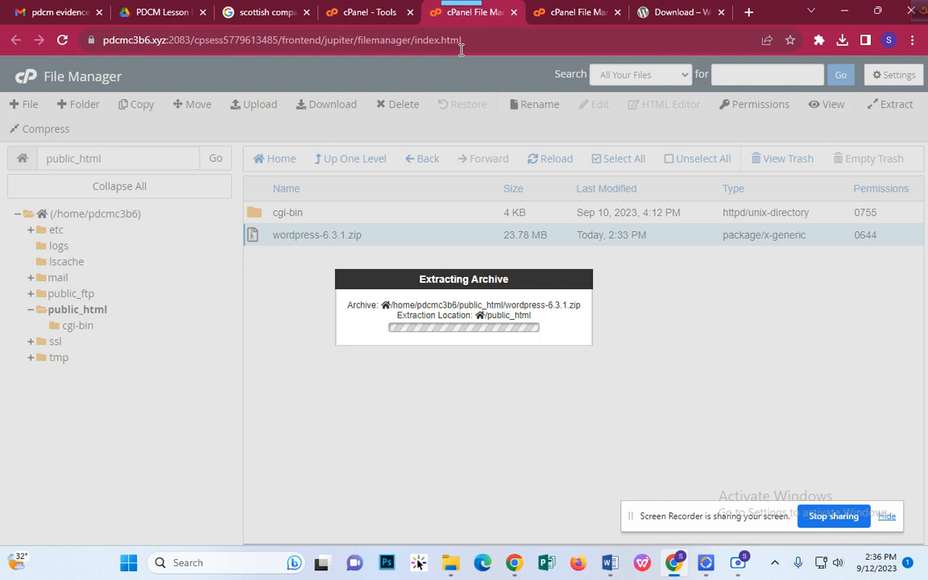
left_click(342, 12)
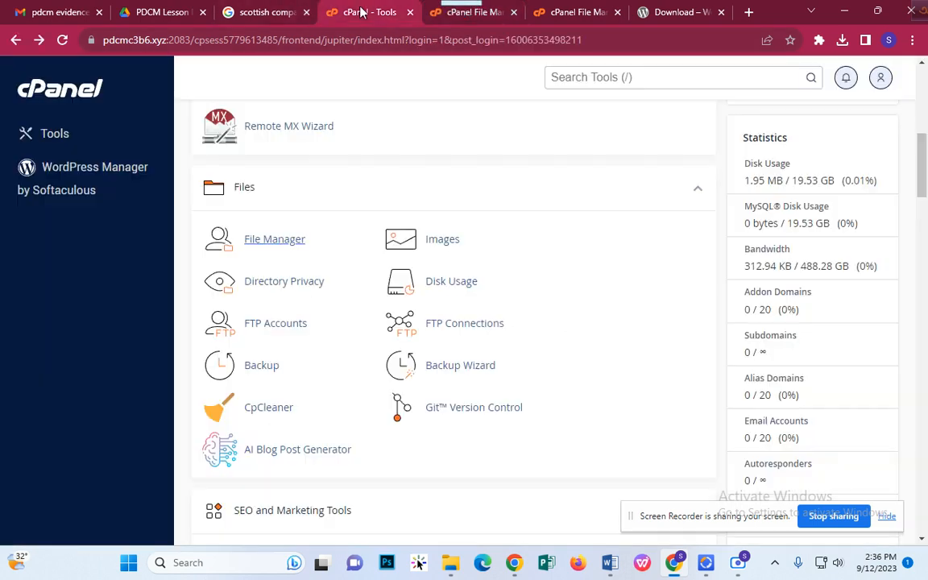
Step: Open File Manager in a new tab and browse into public_html/wordpress
right_click(282, 246)
left_click(308, 256)
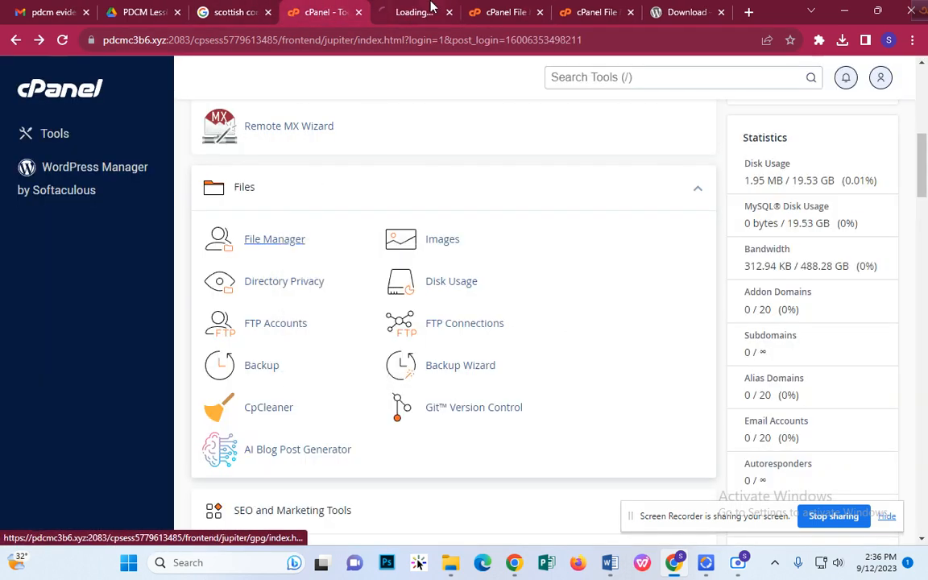
left_click(435, 13)
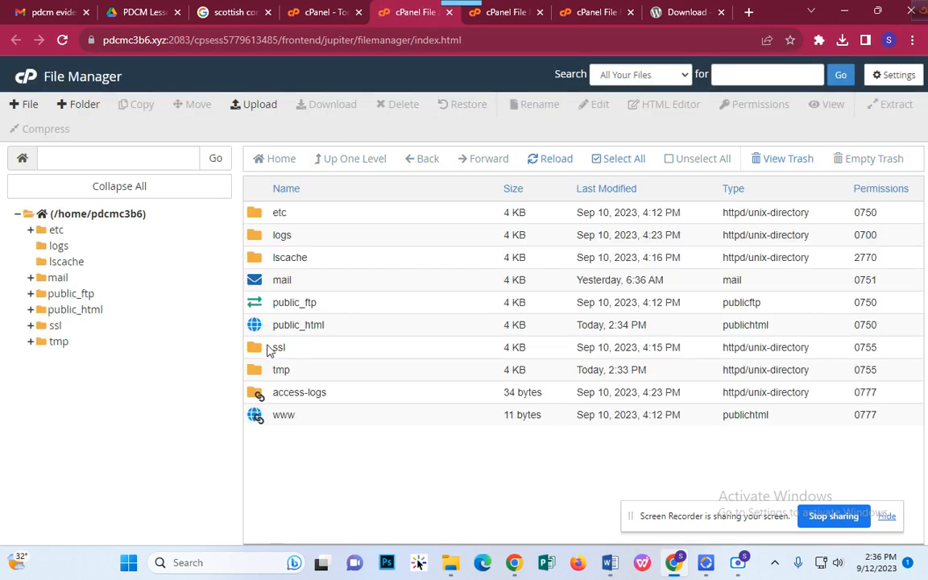
left_click(111, 312)
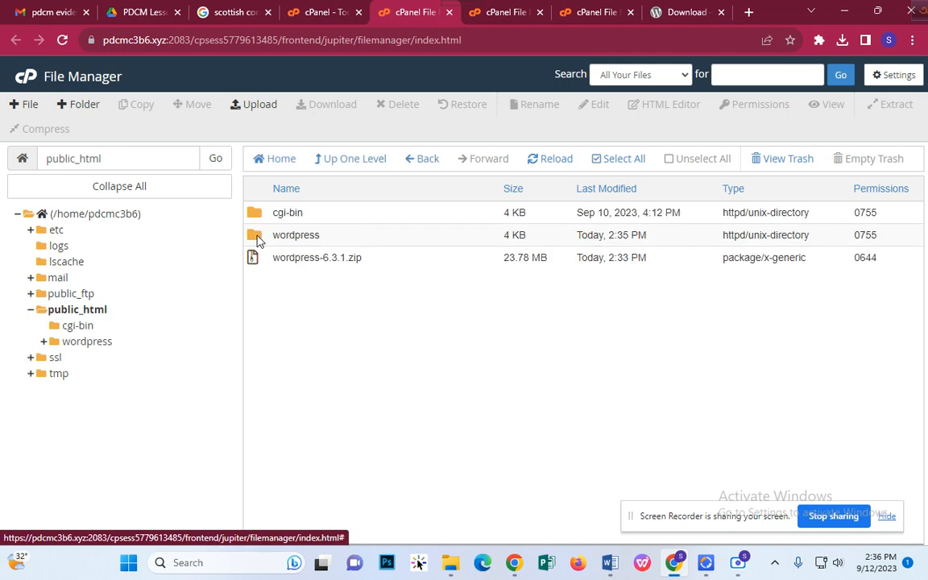
double_click(258, 239)
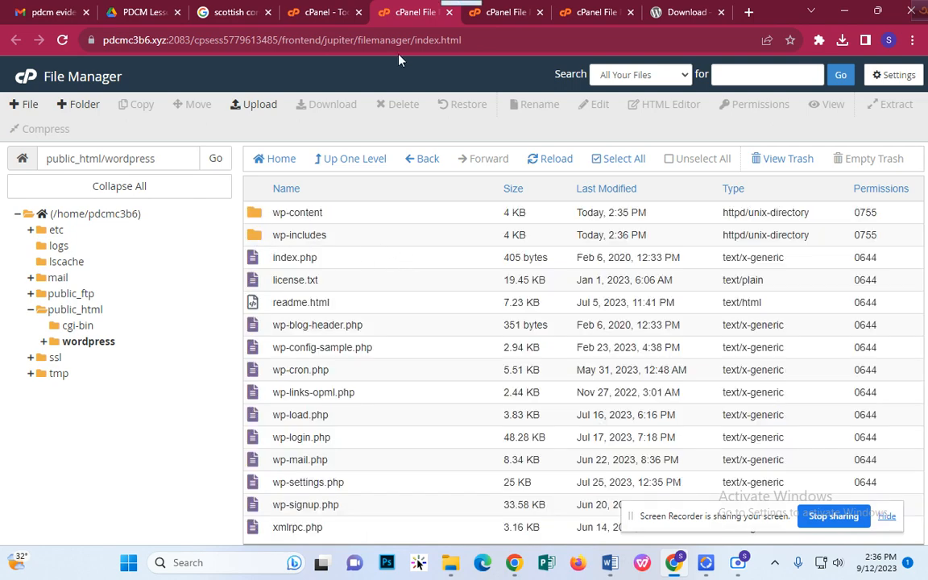
Step: Refresh the wordpress folder listing and return to the tab running the extraction
left_click(497, 10)
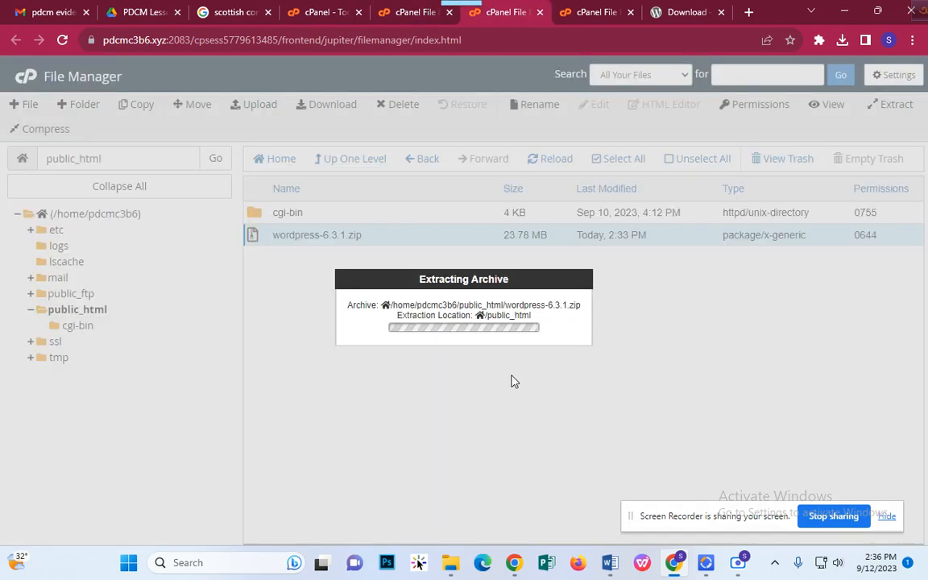
left_click(417, 13)
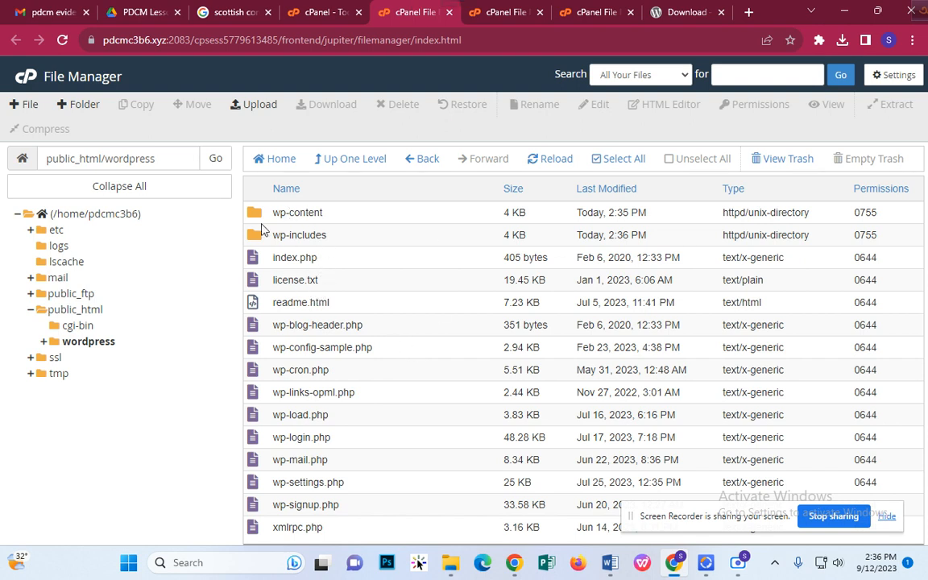
left_click(544, 165)
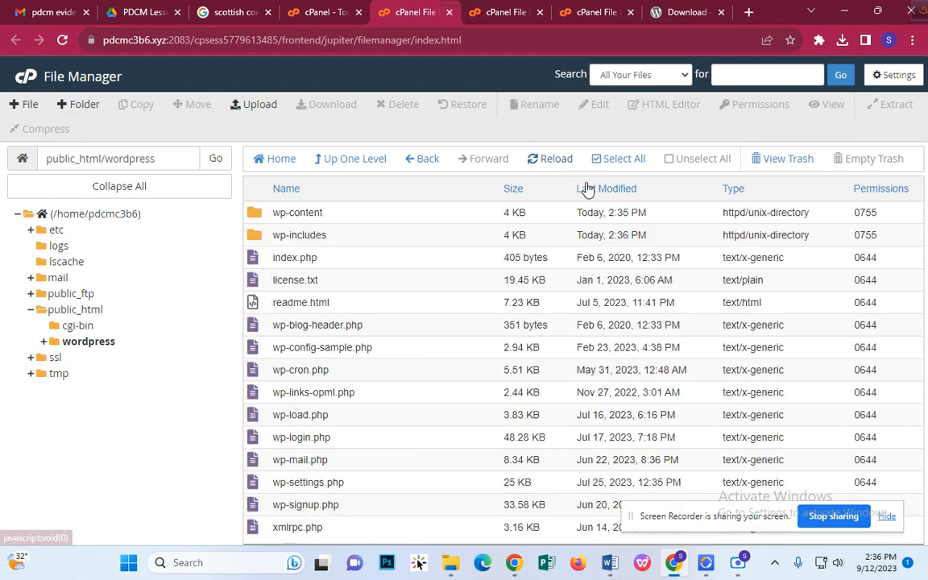
left_click(507, 15)
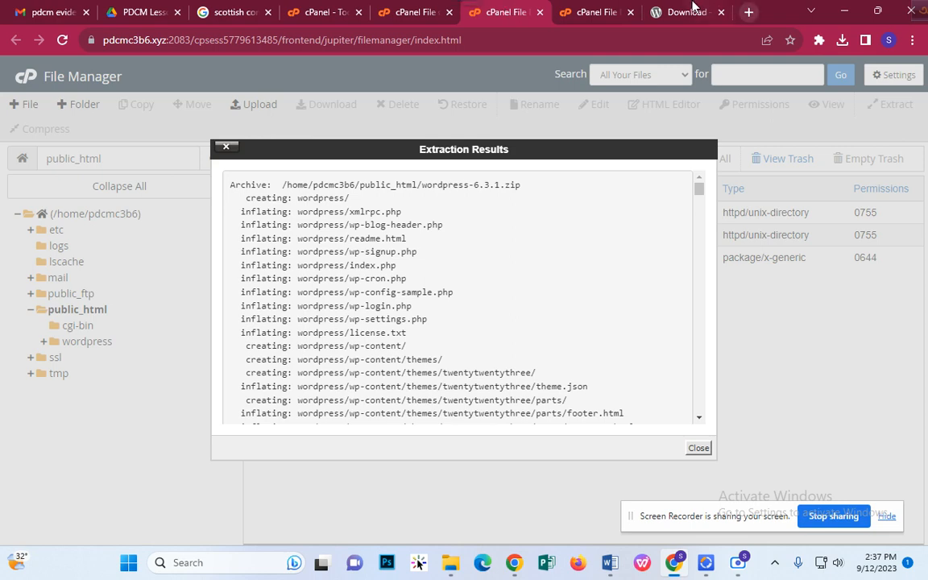
Step: Close the extraction results, refresh public_html and open the wordpress folder
scroll(511, 278, "down", 10)
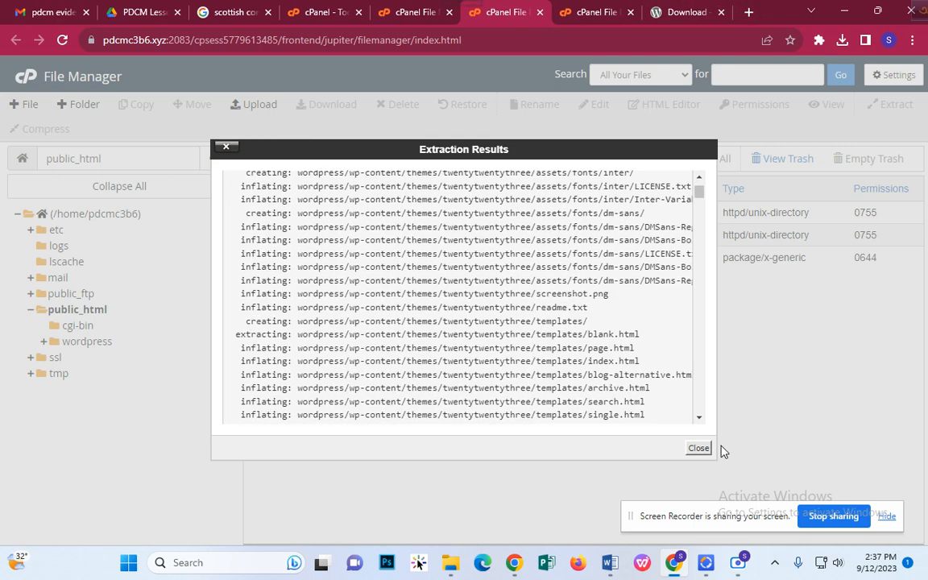
left_click(699, 448)
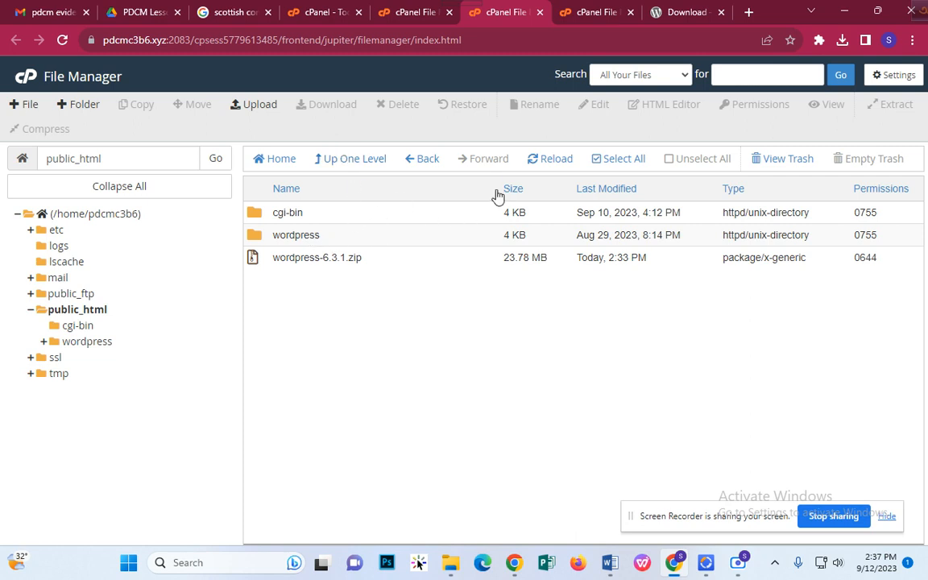
left_click(546, 165)
double_click(255, 240)
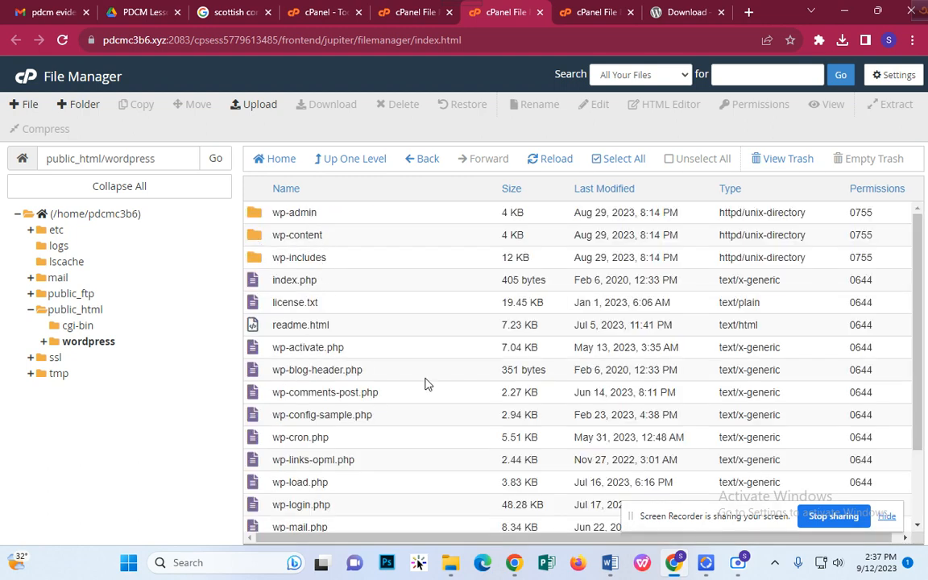
Step: Browse the wp-admin, wp-content (themes, plugins) and wp-includes subfolders
double_click(256, 214)
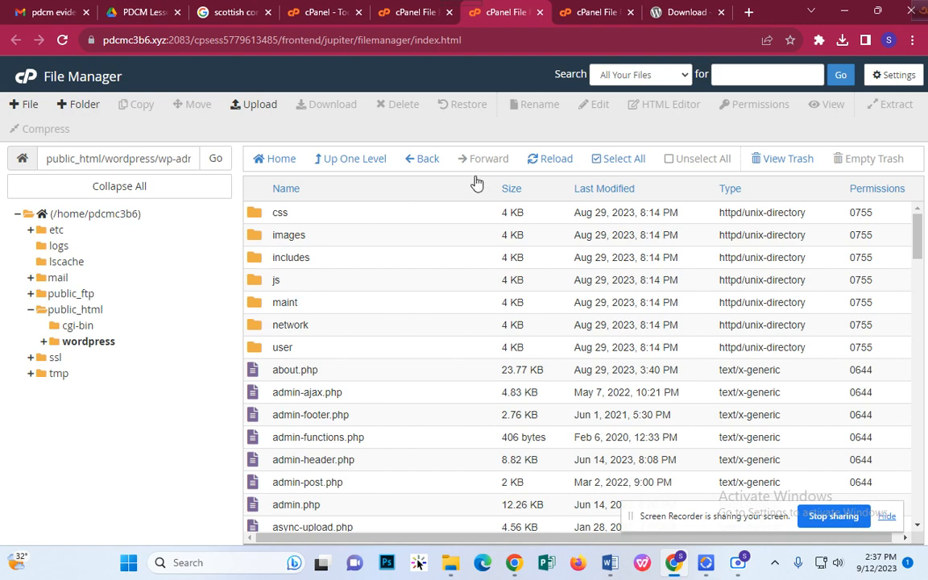
left_click(432, 168)
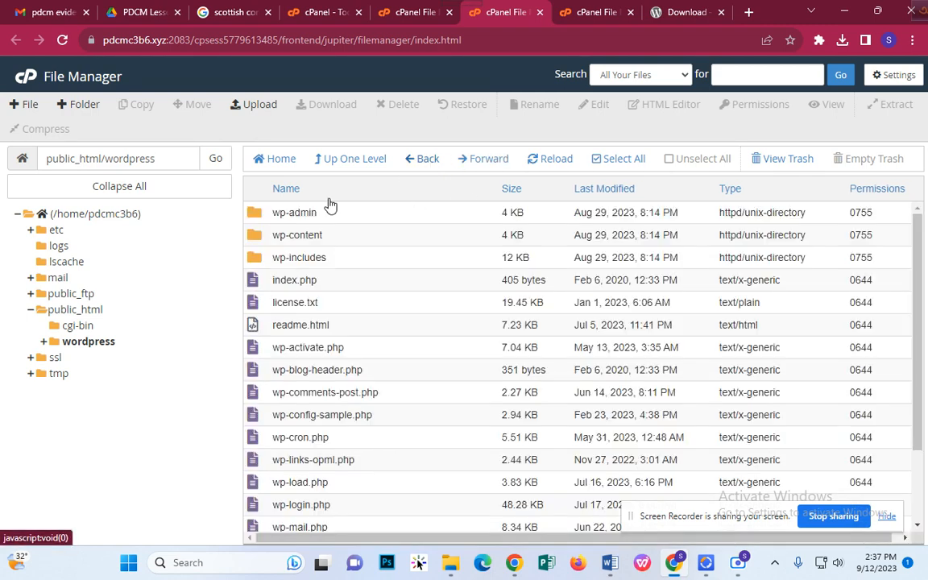
double_click(247, 236)
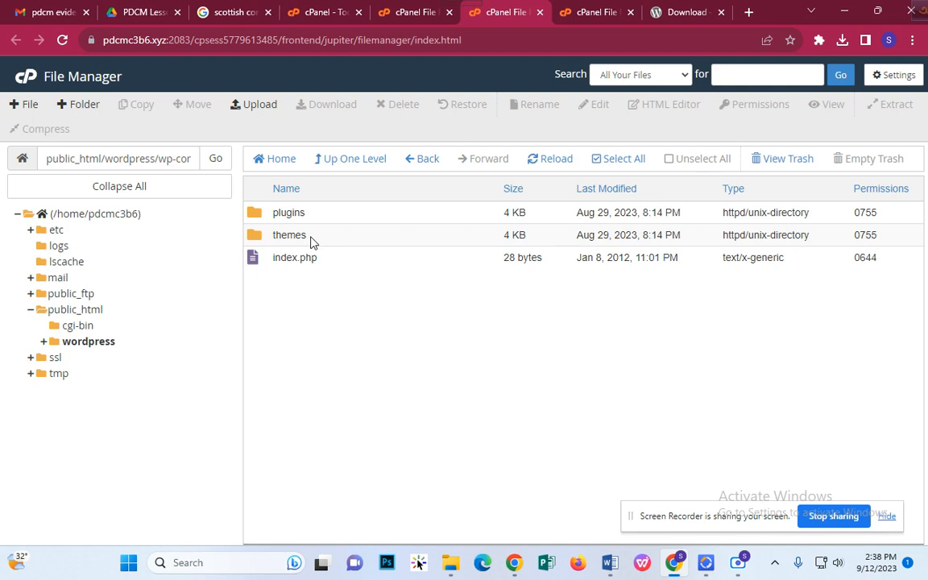
left_click(312, 242)
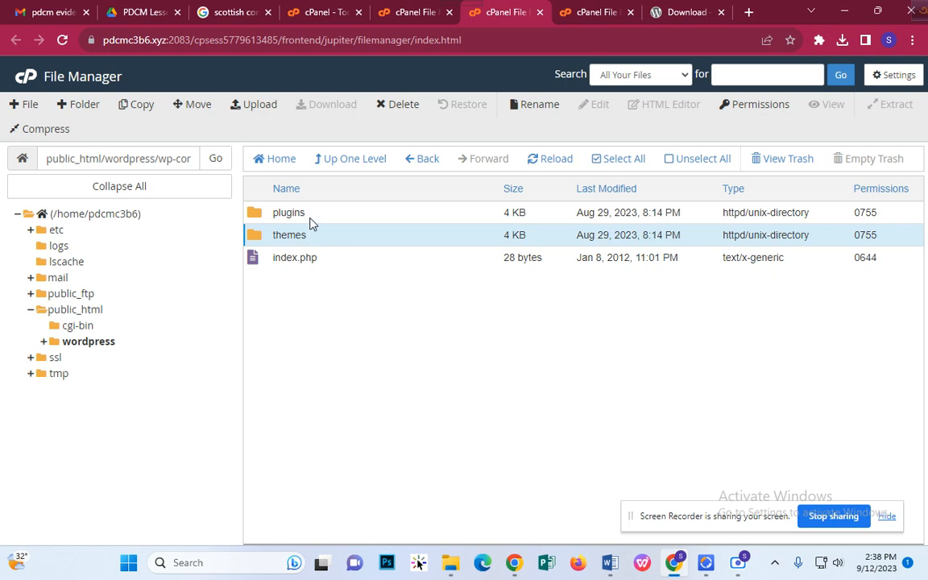
double_click(308, 218)
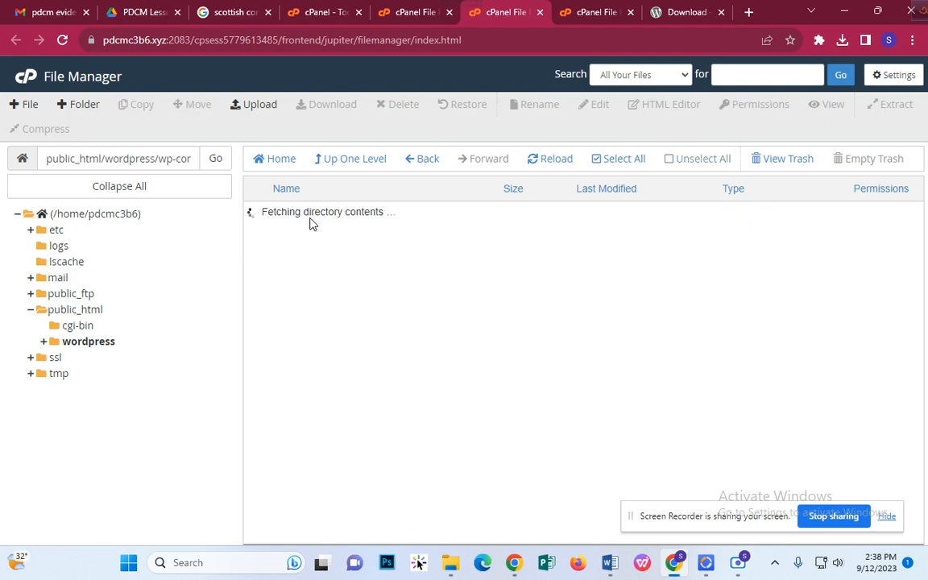
left_click(422, 161)
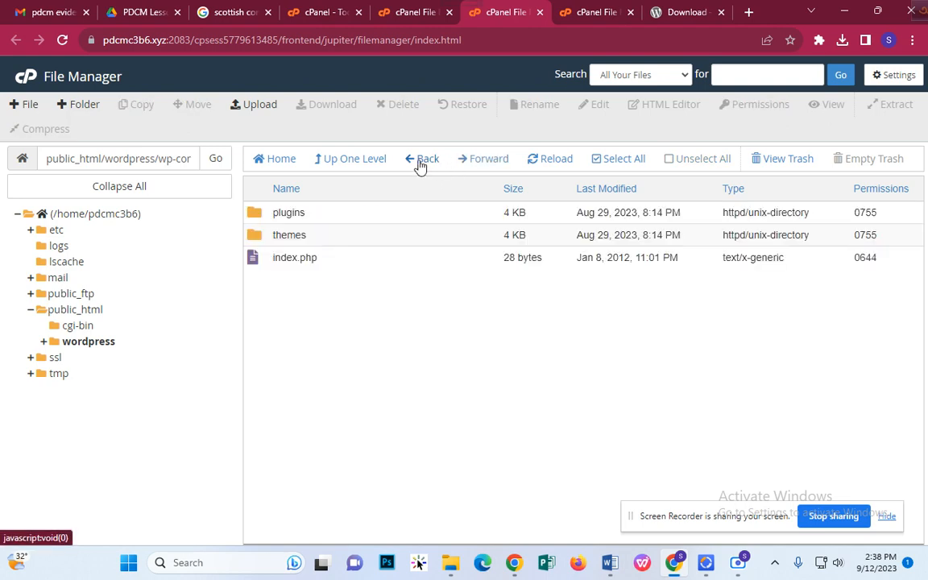
left_click(419, 164)
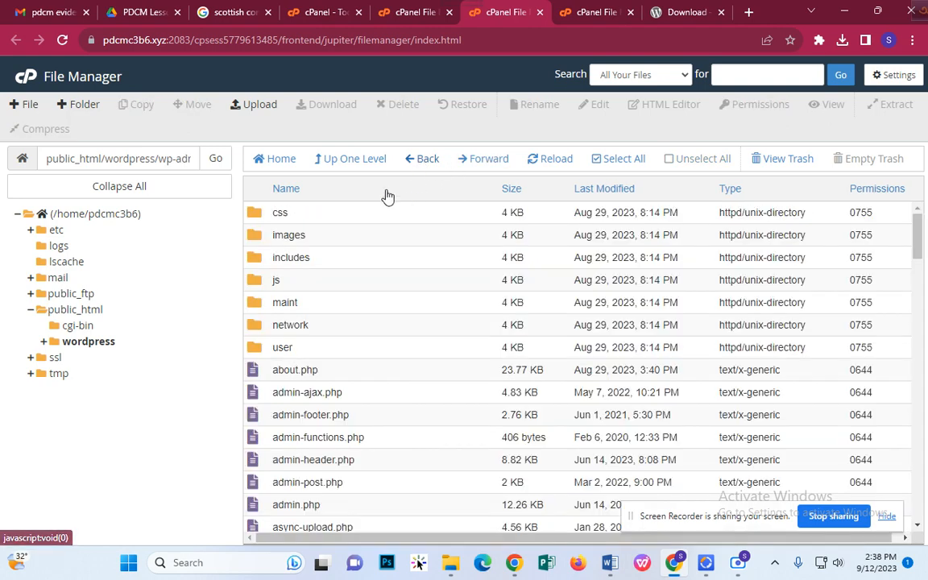
left_click(382, 164)
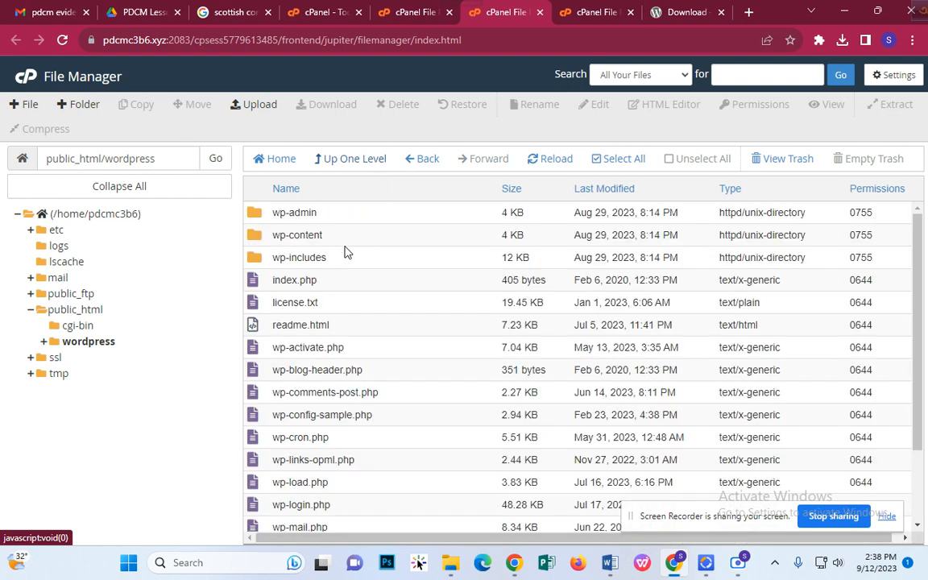
double_click(262, 259)
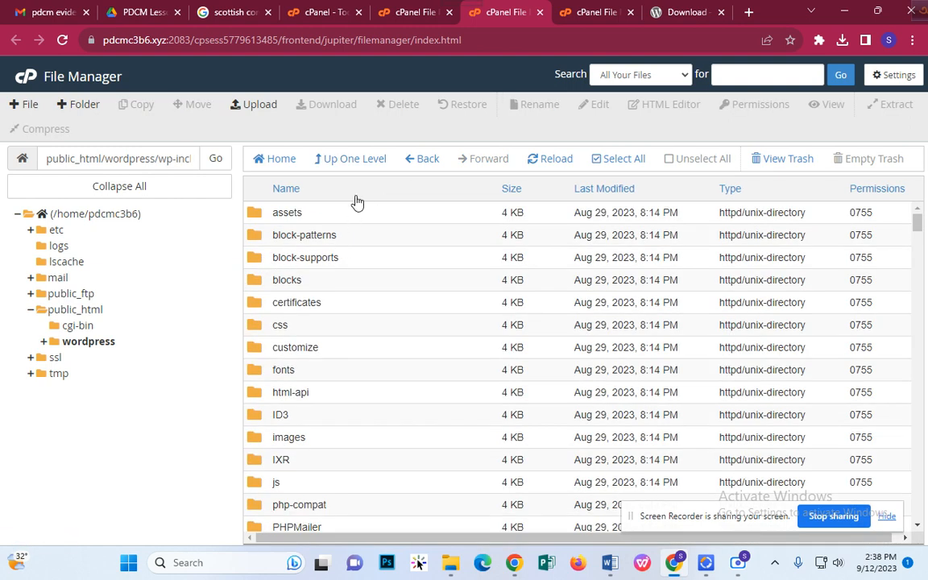
left_click(418, 160)
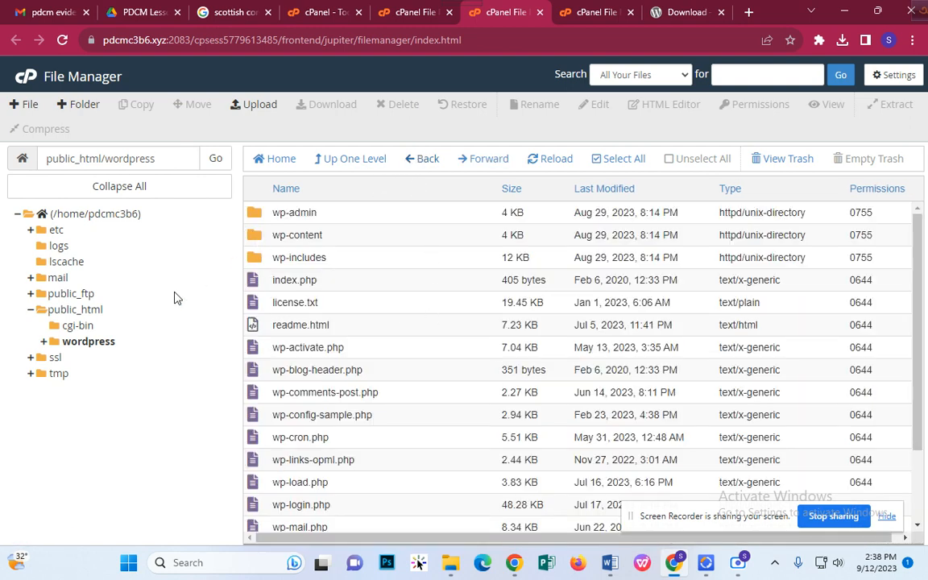
Step: Return through public_html to the public_html/wordpress core file listing
left_click(414, 12)
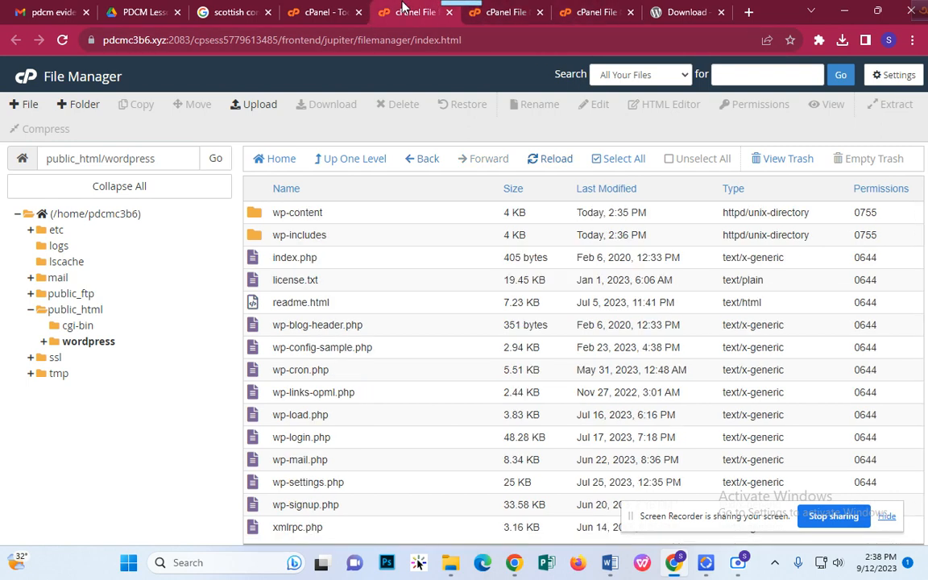
left_click(327, 12)
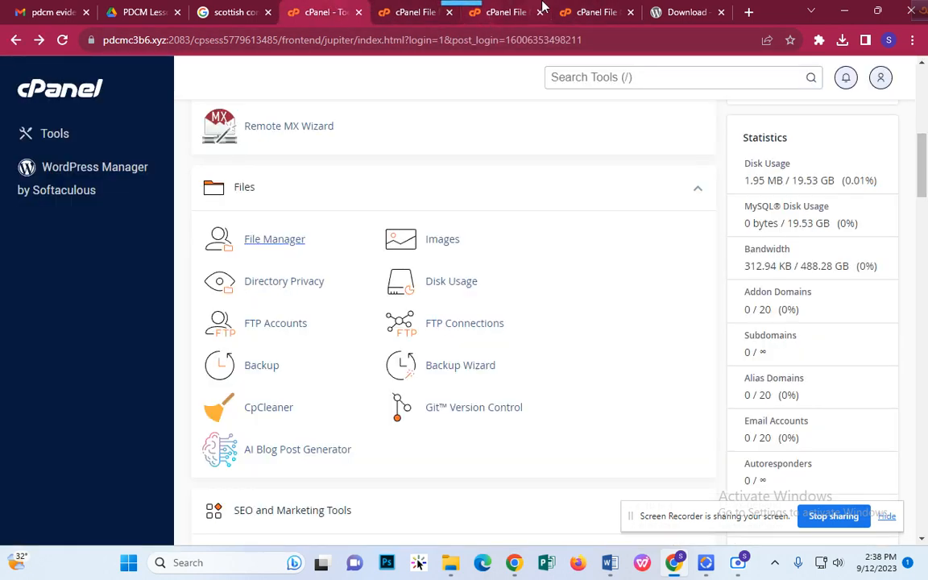
left_click(529, 8)
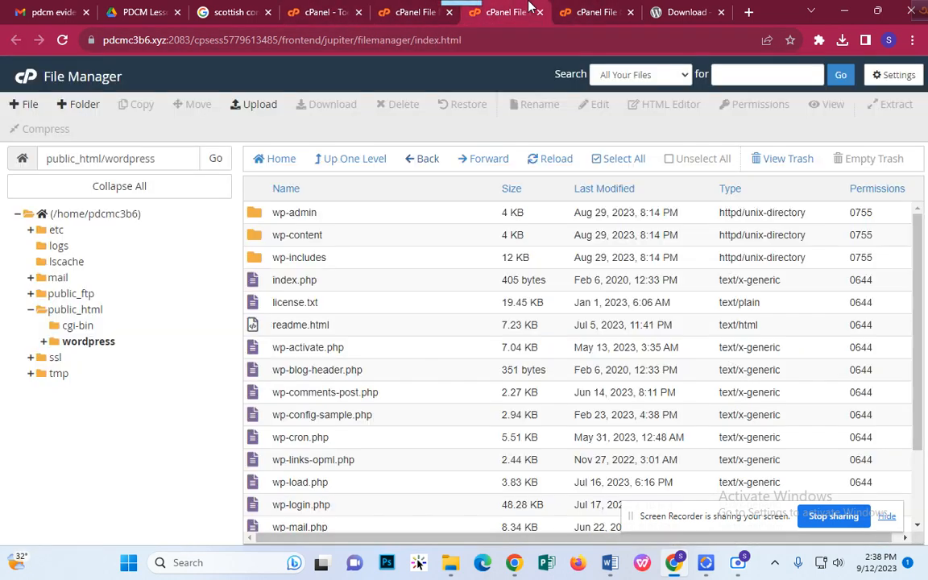
left_click(421, 161)
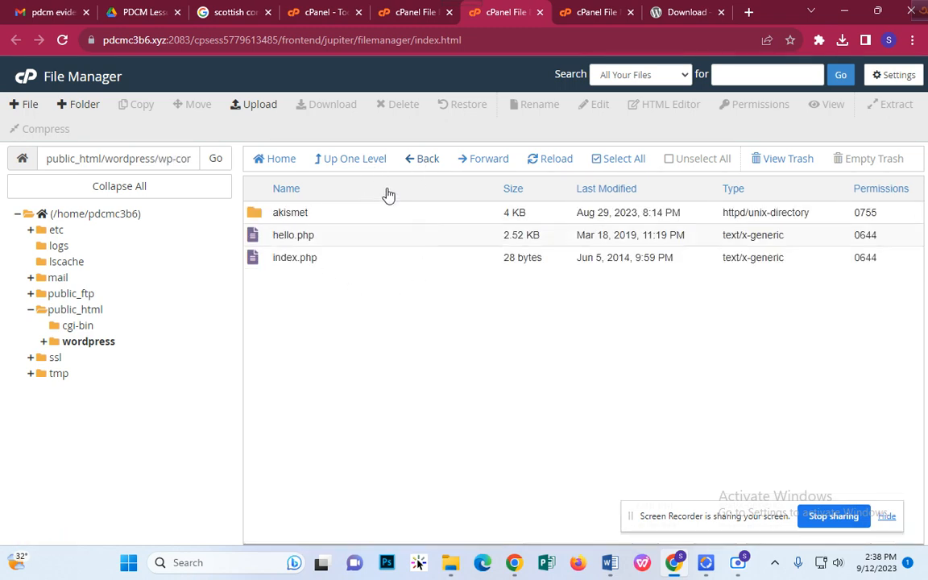
left_click(88, 311)
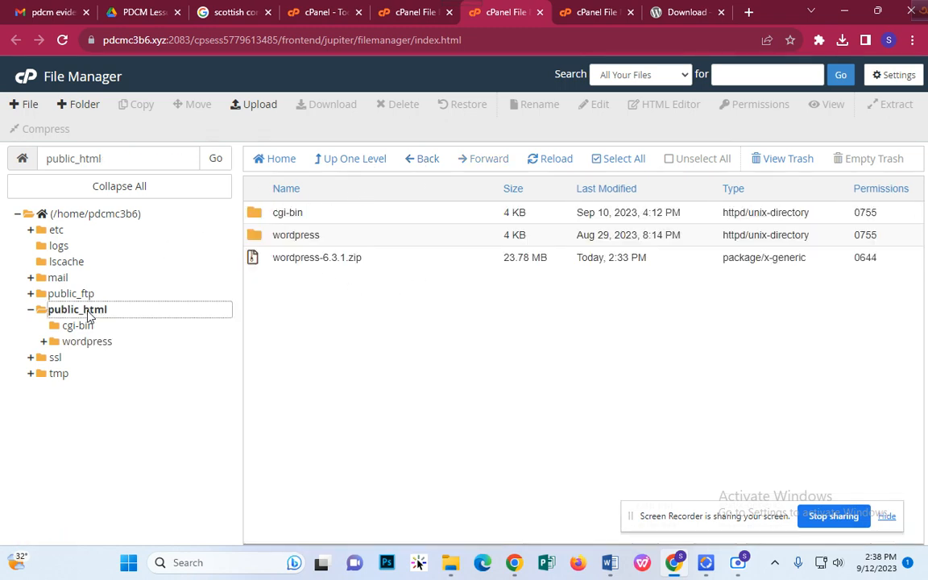
left_click(261, 240)
double_click(261, 239)
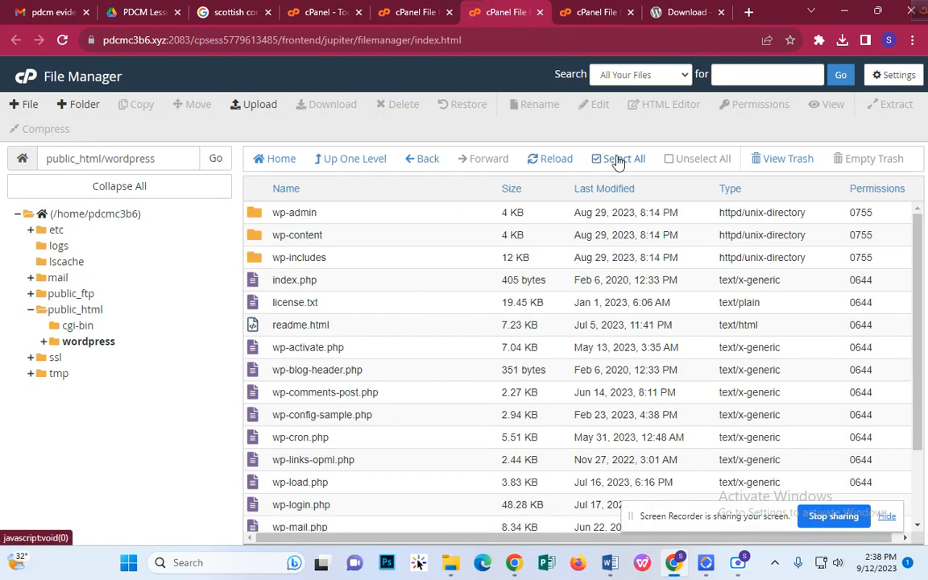
Step: Move every file in the wordpress folder up to /public_html
left_click(624, 160)
left_click(193, 104)
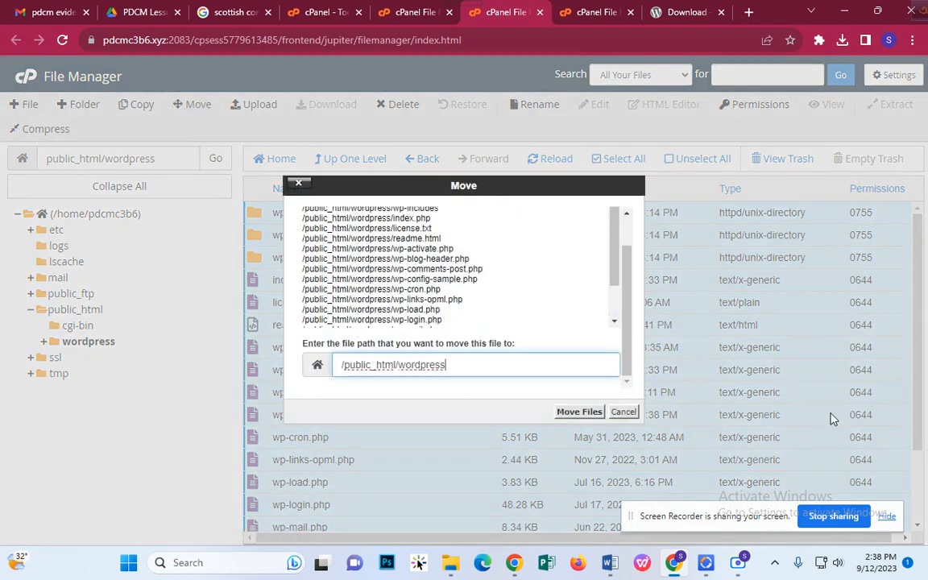
key("BackSpace")
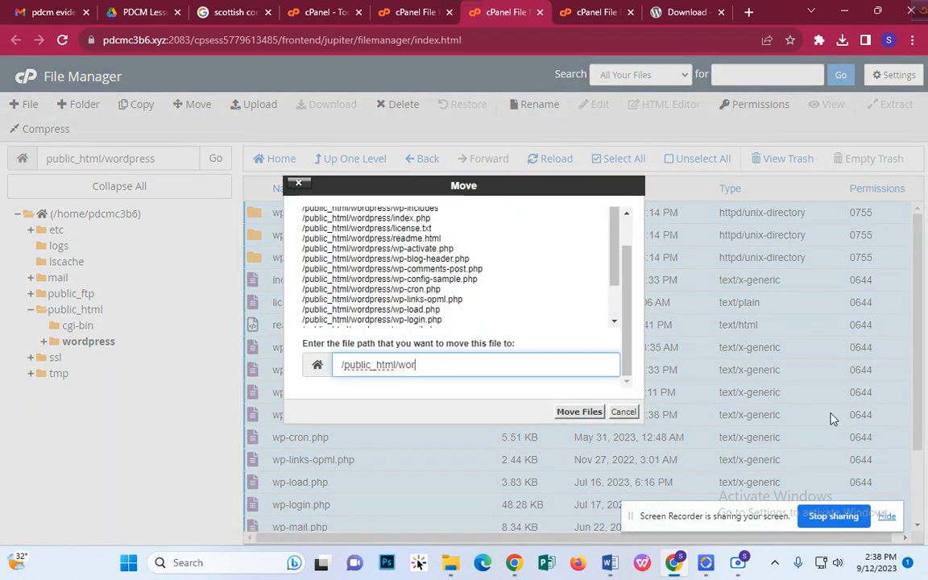
key("BackSpace")
key("BackSpace")
key("BackSpace")
key("BackSpace")
key("Return")
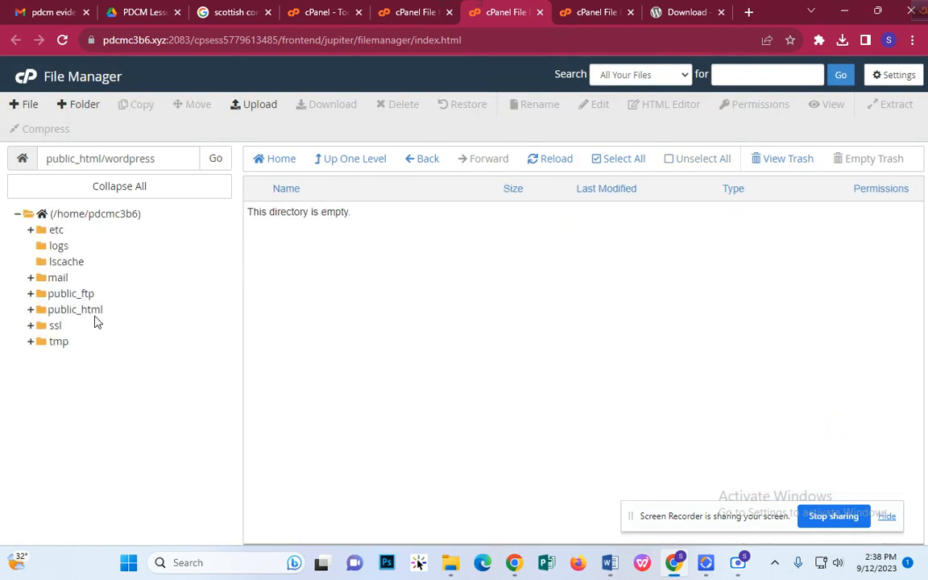
Step: Confirm the files now sit in public_html and the wordpress folder is empty
left_click(90, 315)
scroll(448, 251, "down", 1)
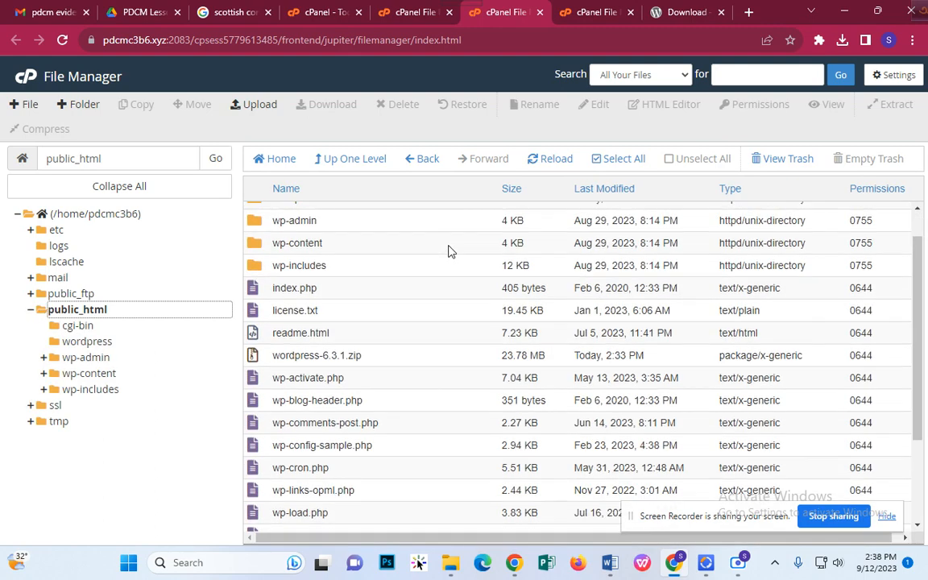
scroll(448, 251, "down", 2)
scroll(445, 249, "up", 3)
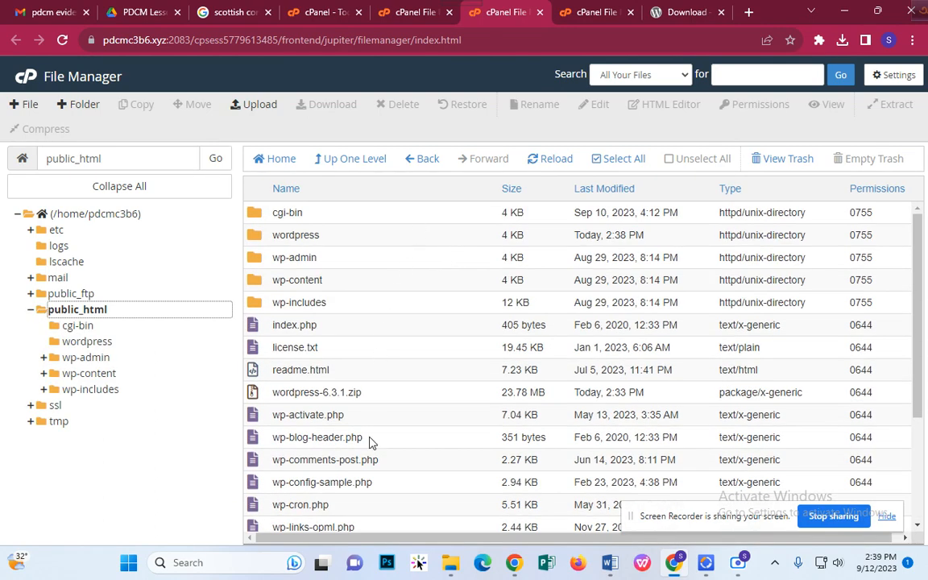
double_click(256, 235)
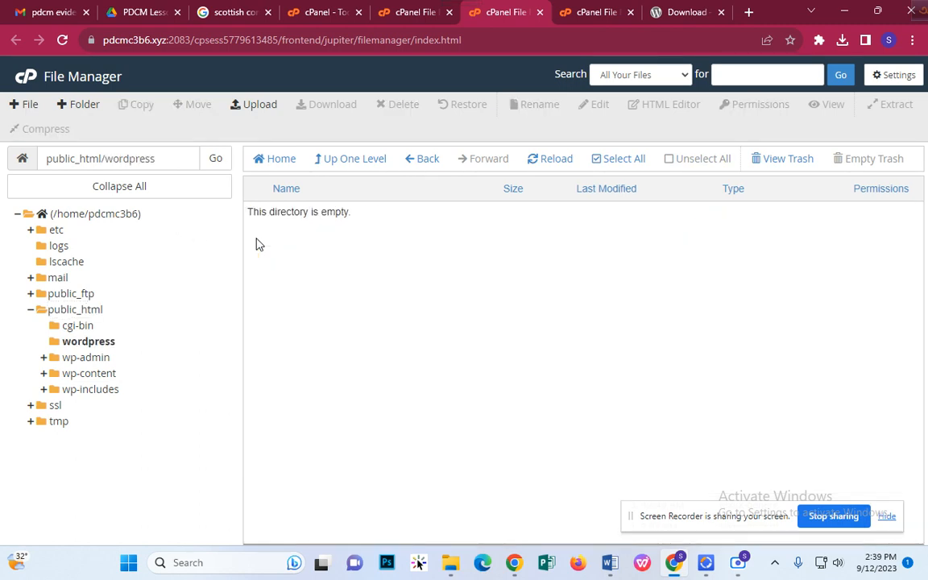
left_click(428, 163)
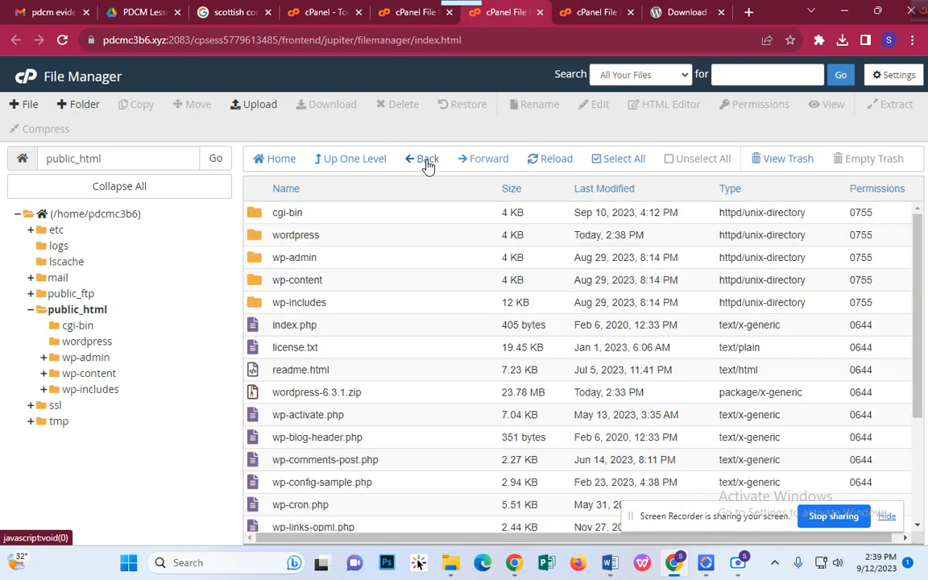
Step: Permanently delete the empty wordpress folder, skipping the trash
left_click(255, 235)
right_click(257, 235)
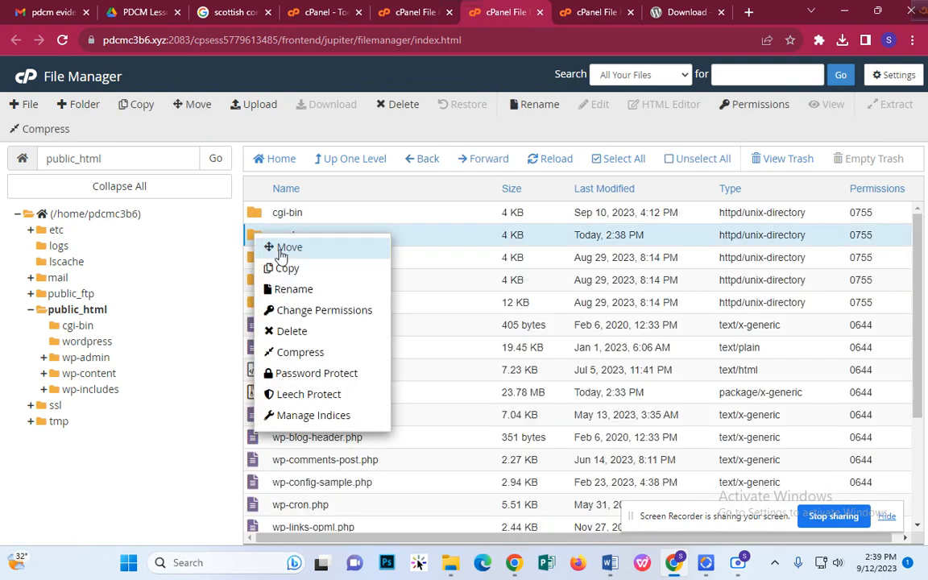
left_click(363, 332)
left_click(393, 313)
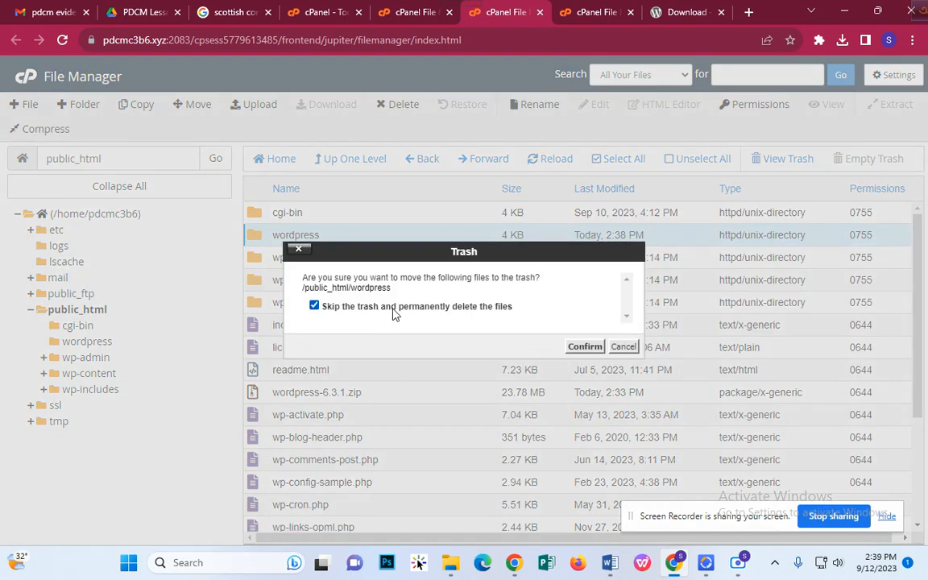
left_click(586, 346)
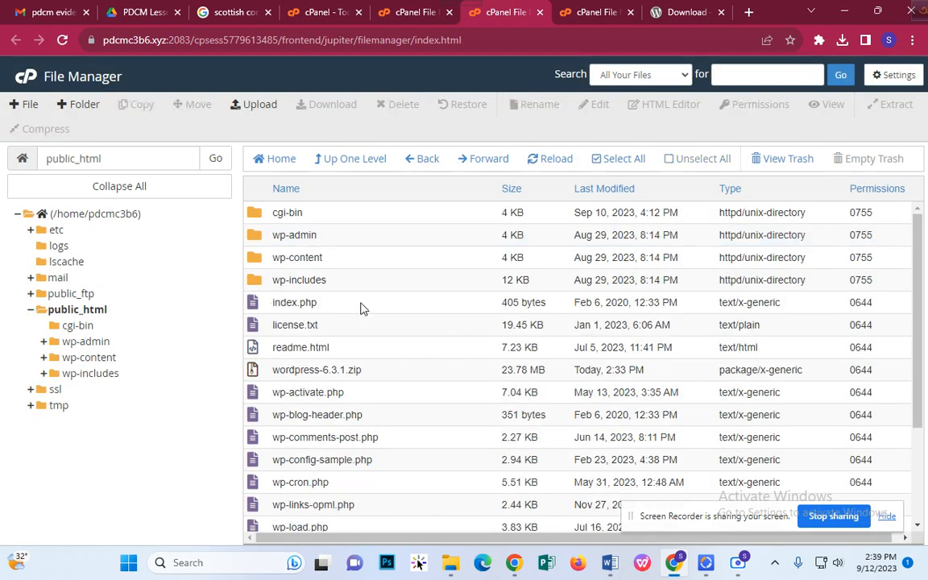
scroll(301, 275, "down", 2)
Step: Open the Primary Domain link from cPanel's General Information to load the WordPress installer
scroll(300, 271, "up", 2)
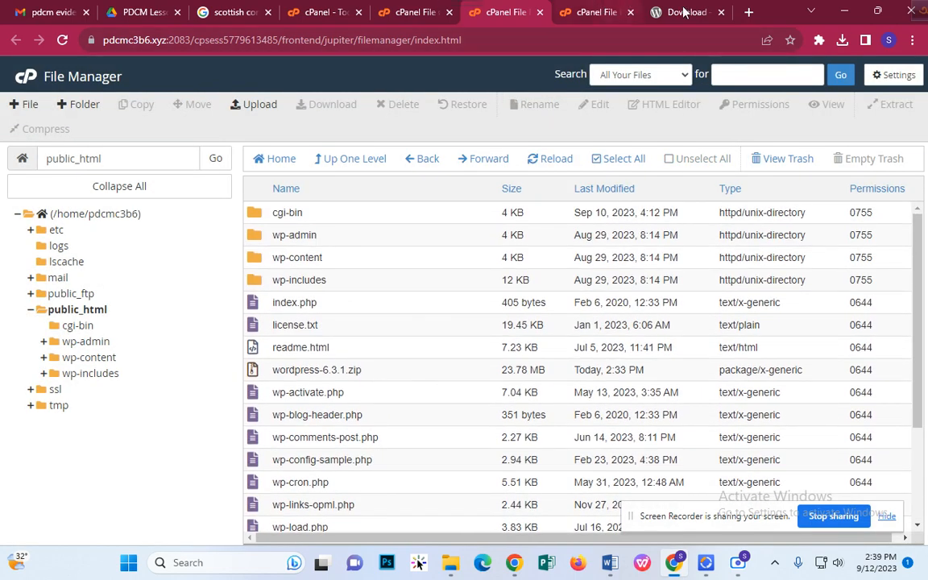
left_click(334, 10)
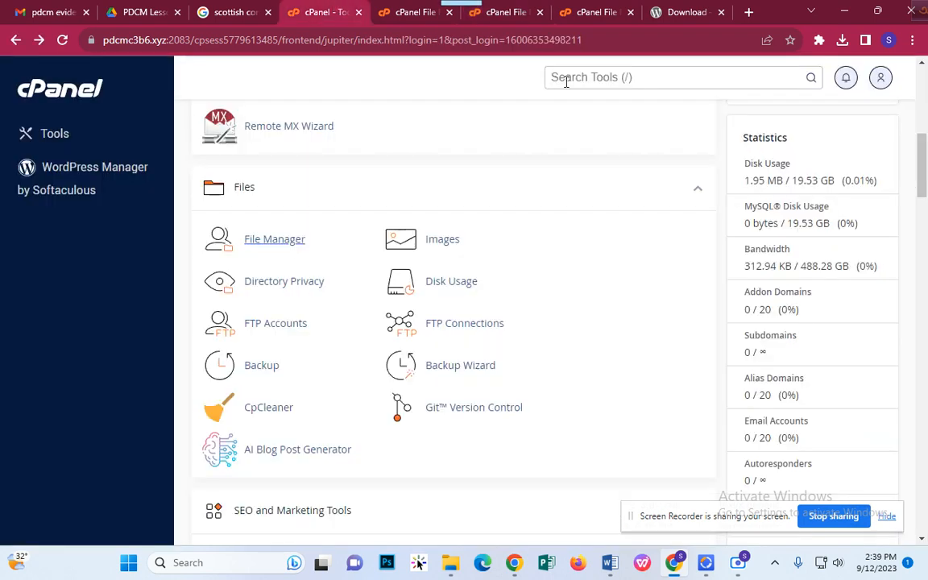
scroll(855, 298, "up", 3)
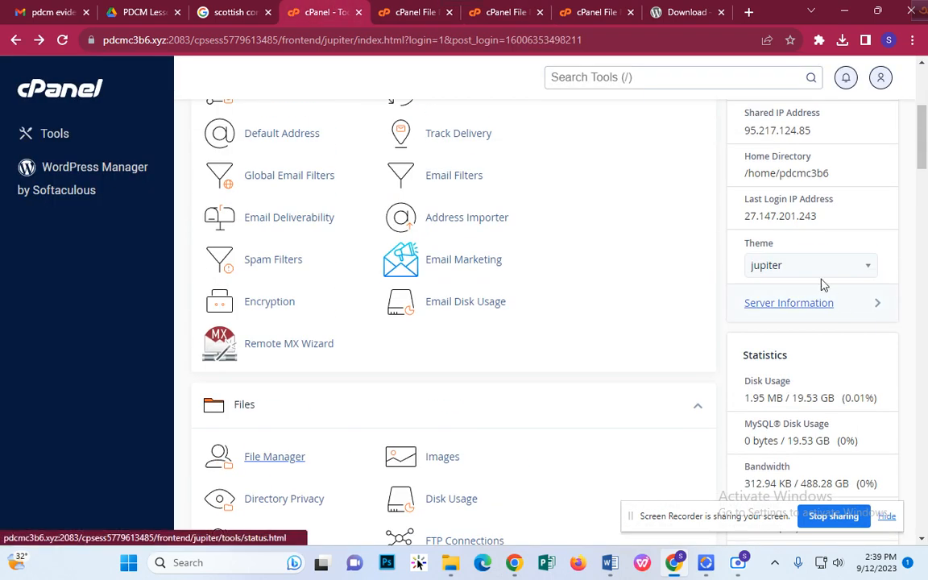
scroll(802, 173, "up", 2)
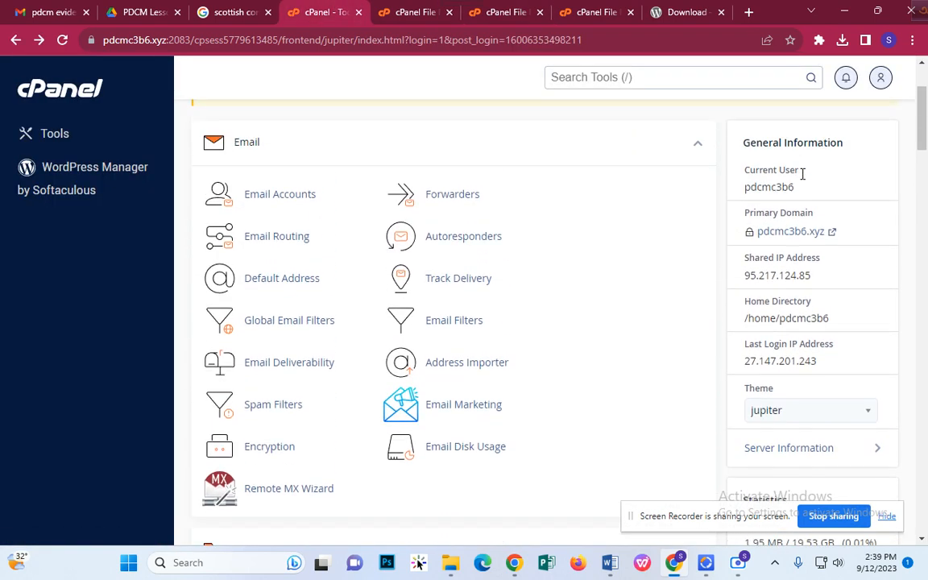
left_click(805, 231)
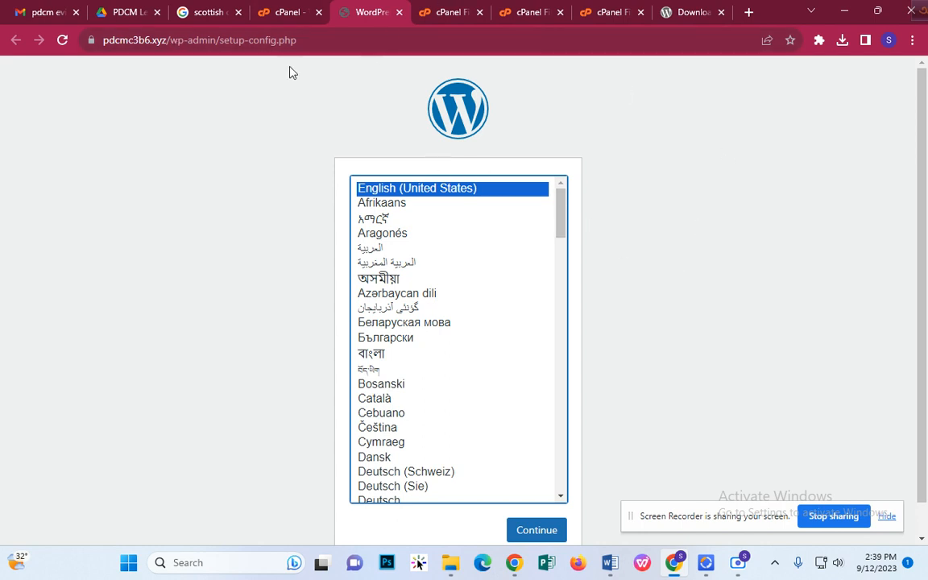
Step: Glance at the WordPress language setup page, then scroll cPanel's home to the Databases group
left_click(531, 13)
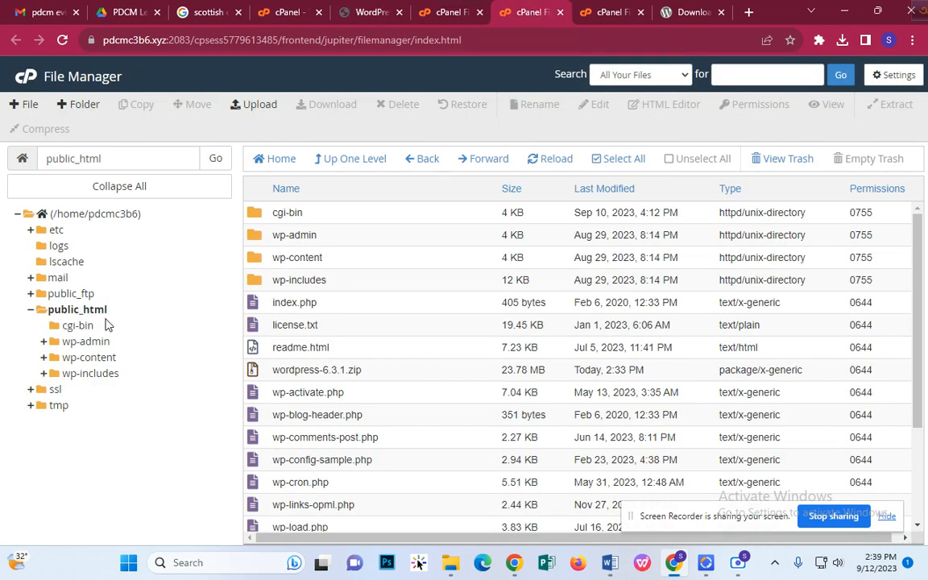
scroll(372, 378, "down", 3)
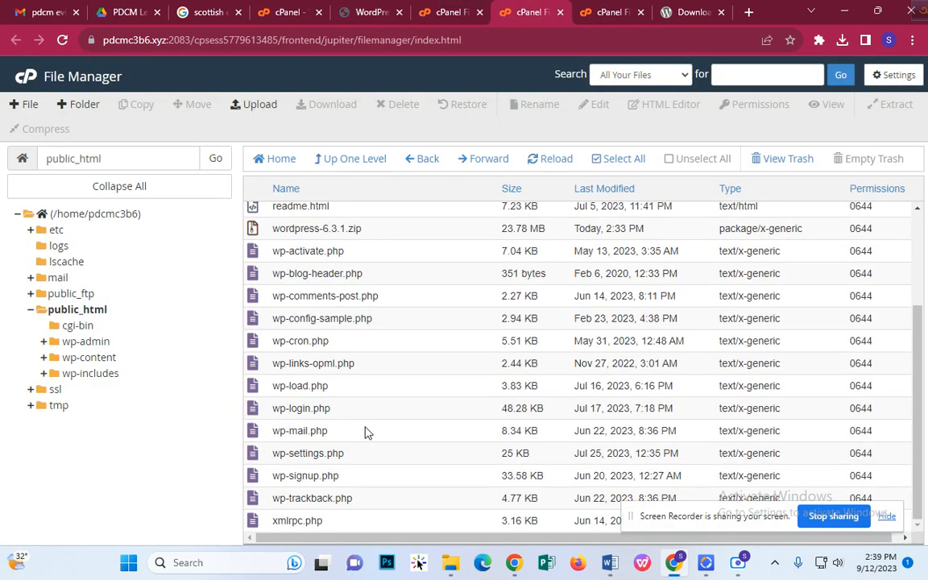
scroll(365, 431, "up", 4)
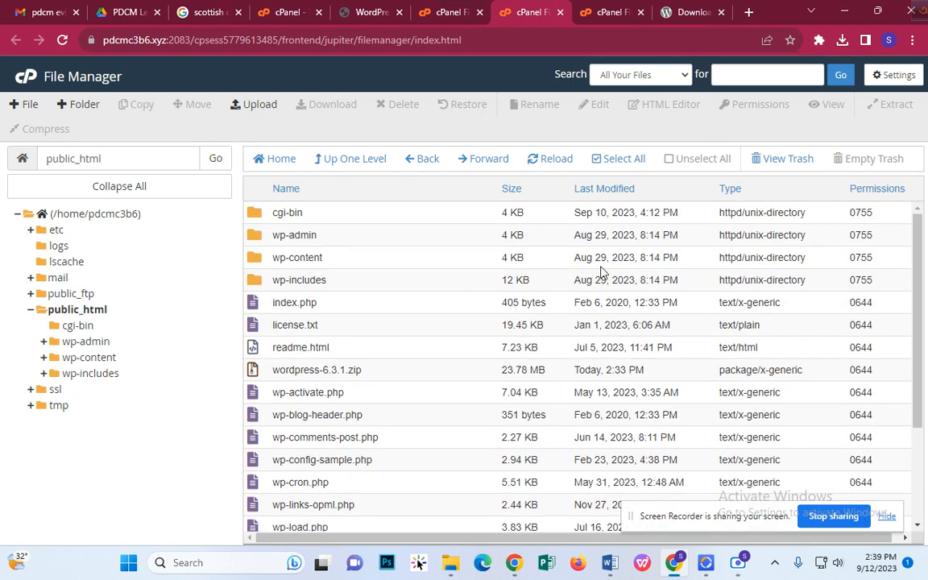
left_click(366, 8)
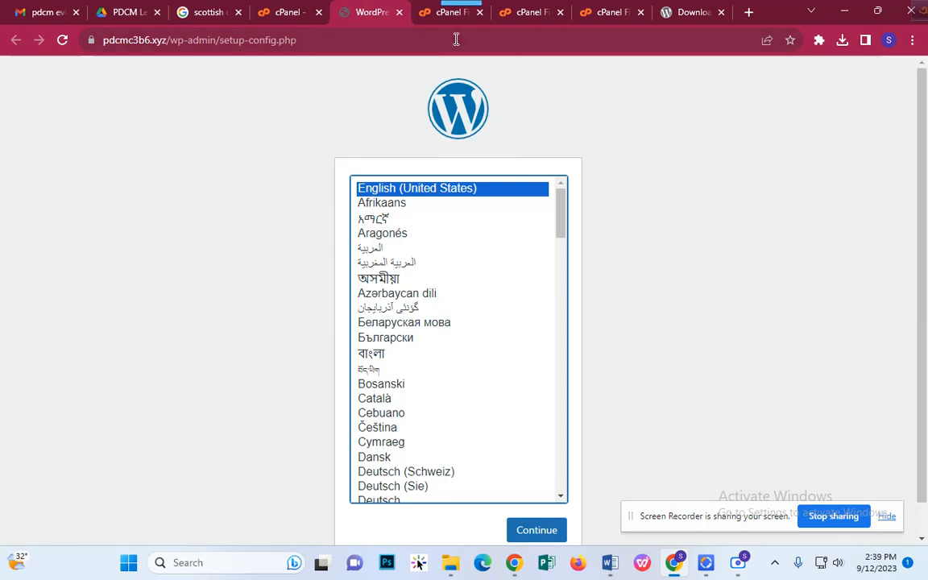
left_click(451, 12)
left_click(293, 11)
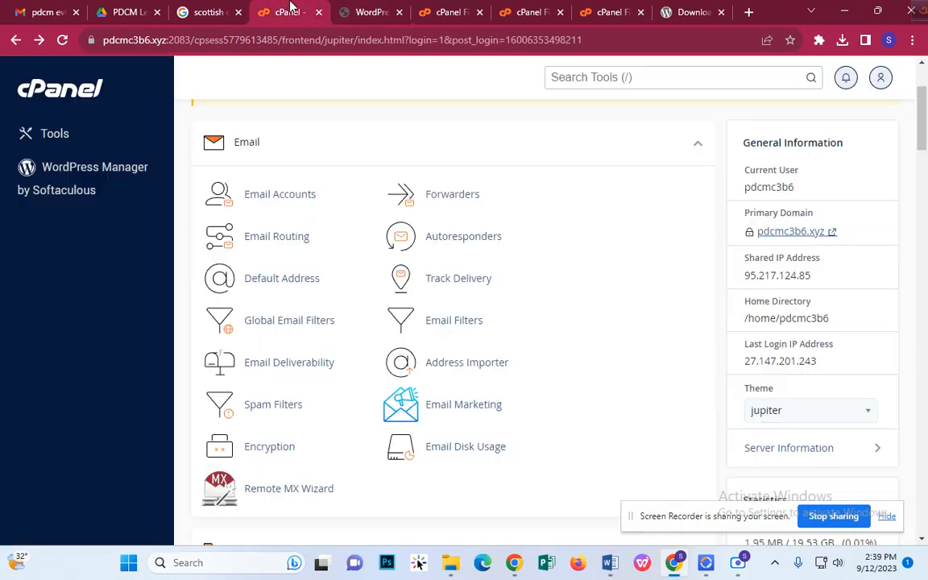
scroll(284, 171, "down", 4)
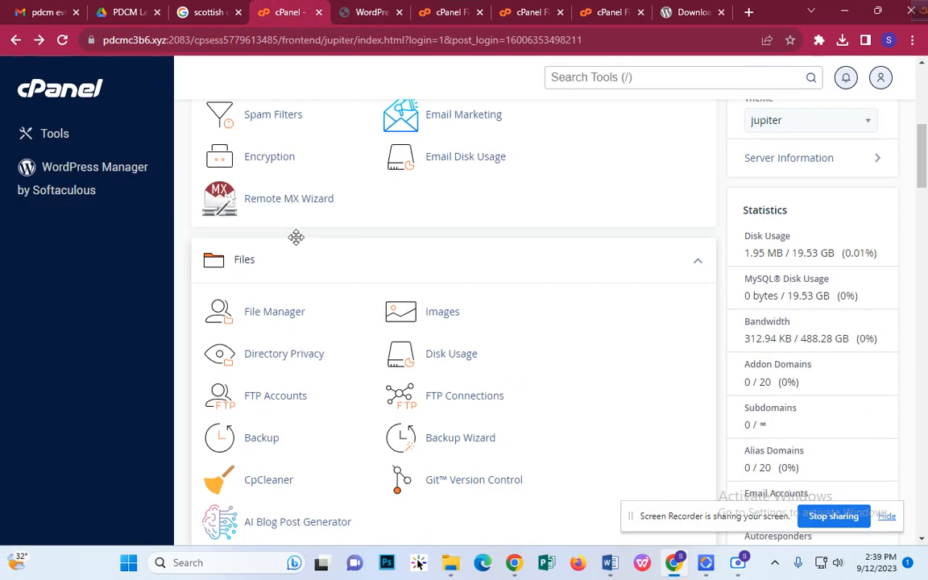
scroll(296, 237, "down", 8)
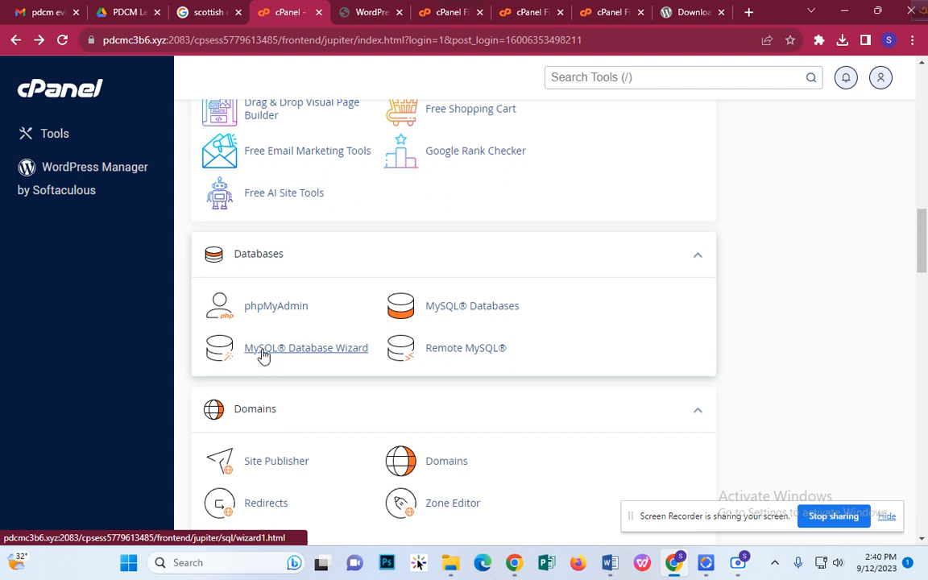
Step: Close the WordPress tab and create database pdcmc3b6_wp in the MySQL Database Wizard
right_click(307, 353)
left_click(354, 361)
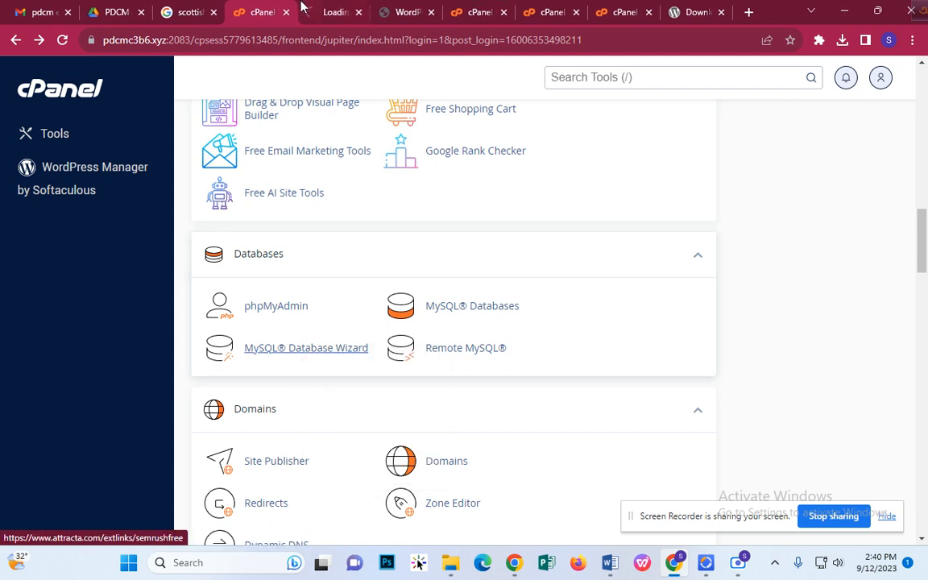
left_click(431, 13)
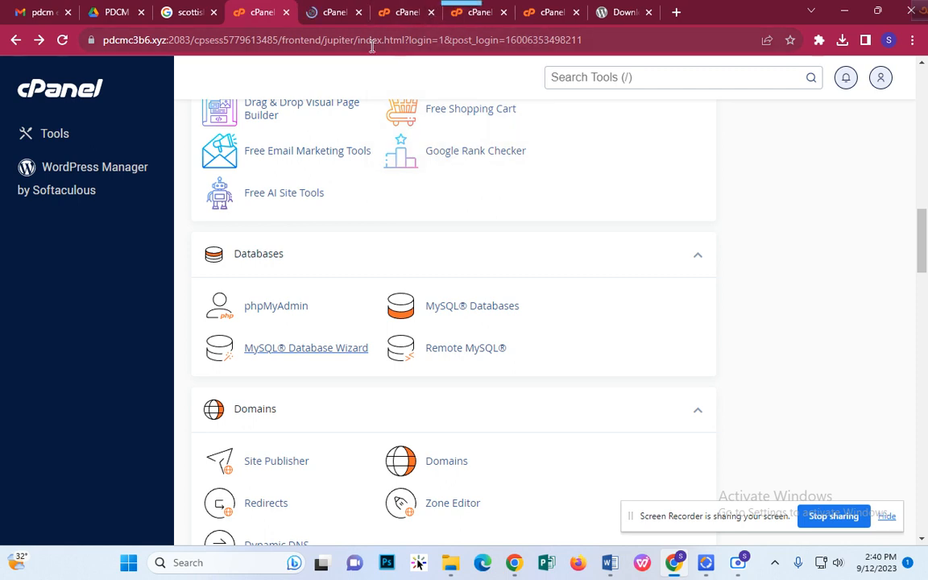
left_click(330, 10)
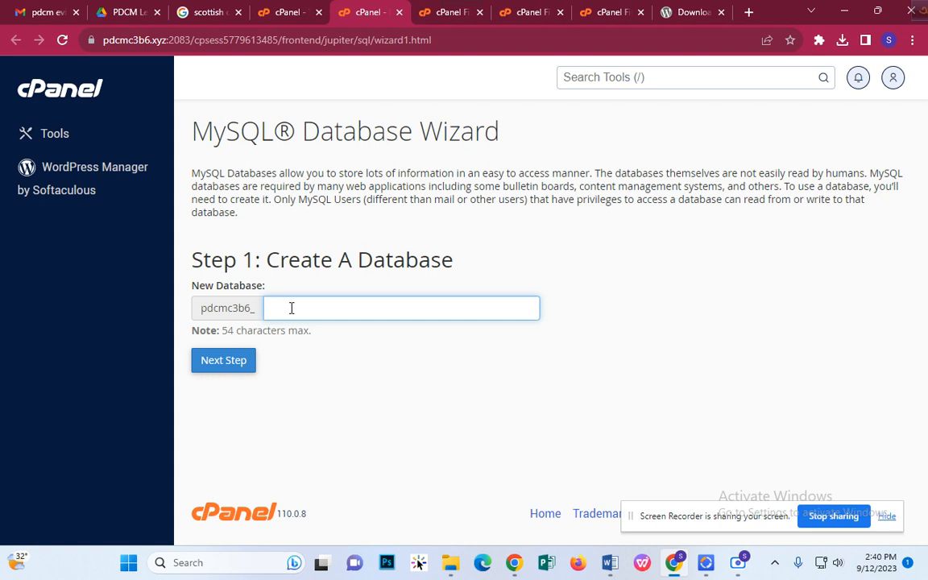
type("wp")
left_click(226, 364)
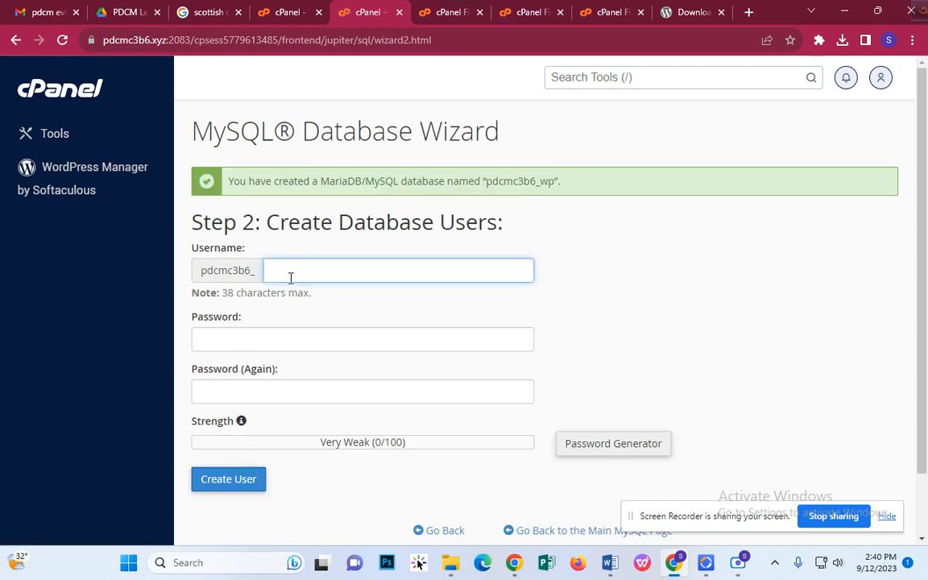
Step: Create database user wp with a password entered twice, then grant it ALL PRIVILEGES
type("wp")
key("Tab")
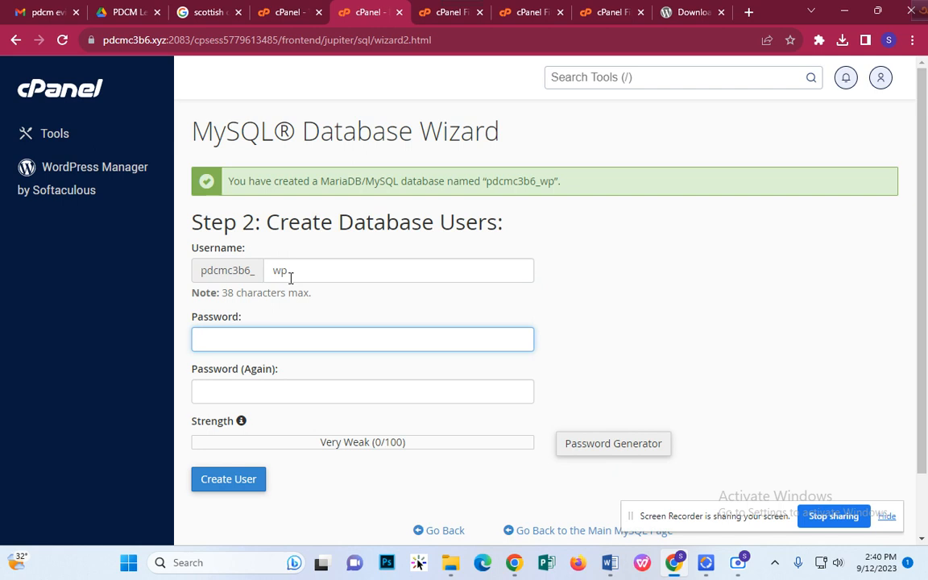
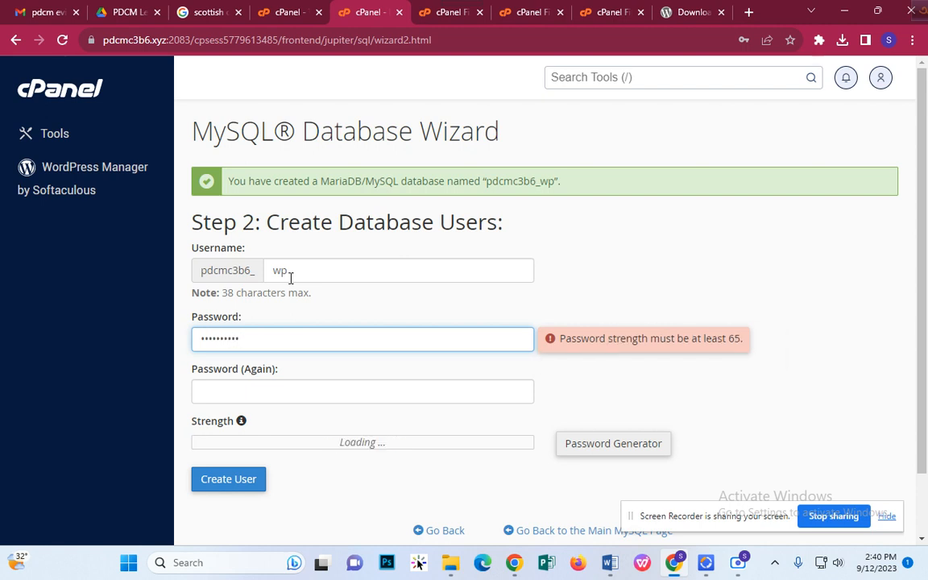
key("Tab")
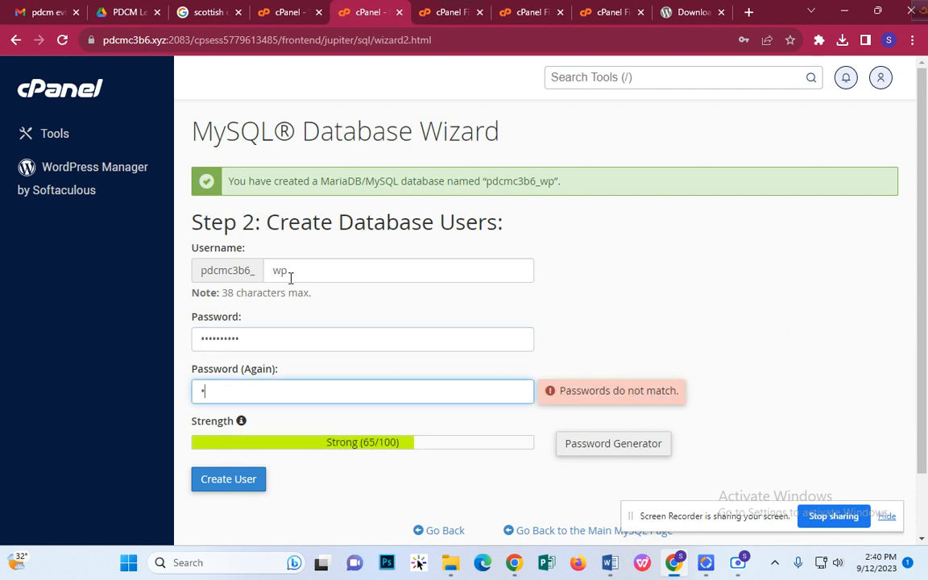
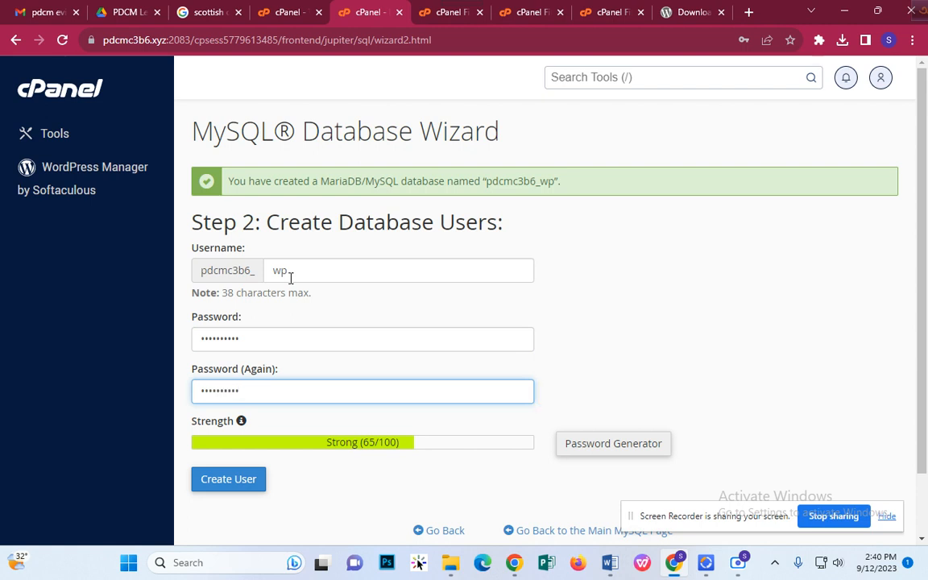
scroll(292, 277, "down", 1)
left_click(241, 409)
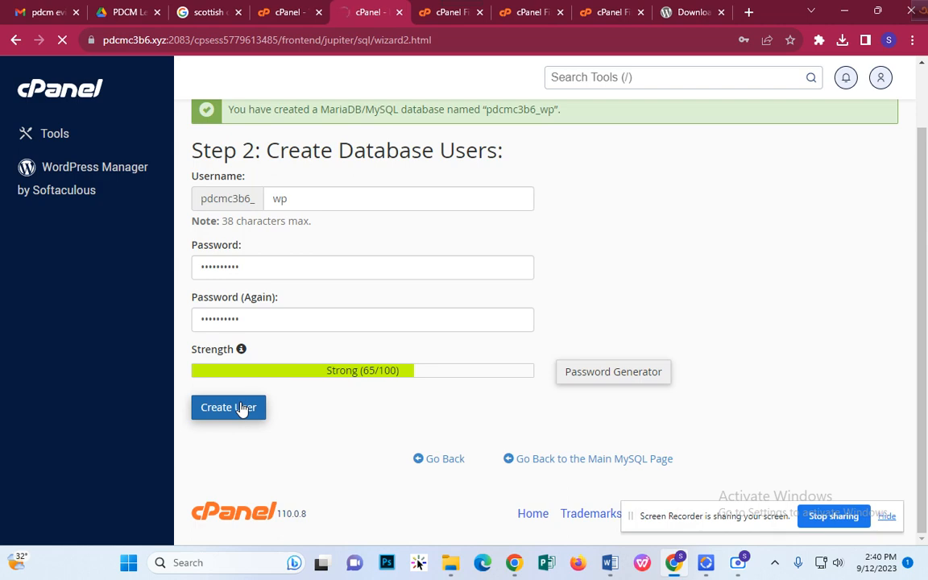
left_click(233, 301)
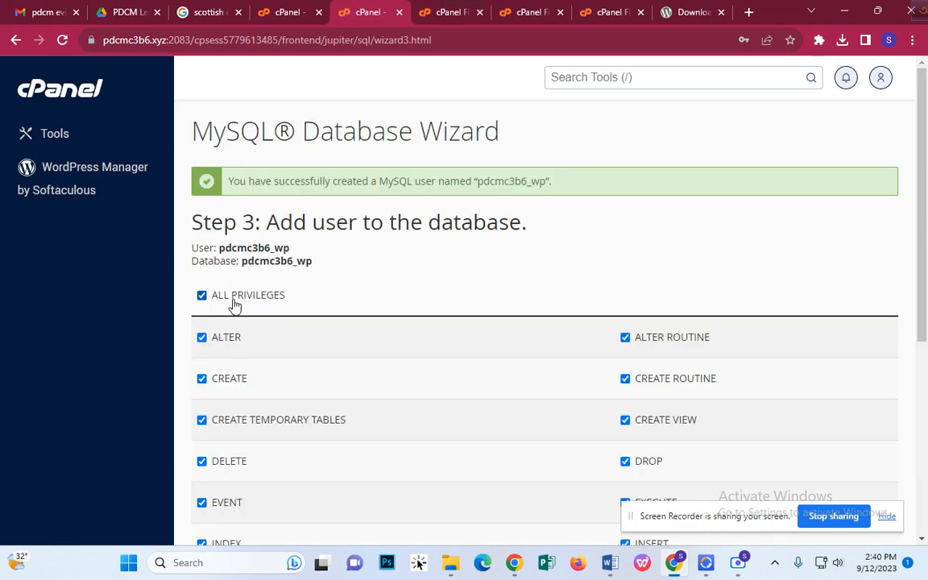
Step: Add user pdcmc3b6_wp to database pdcmc3b6_wp and select the username in the confirmation
scroll(234, 305, "down", 4)
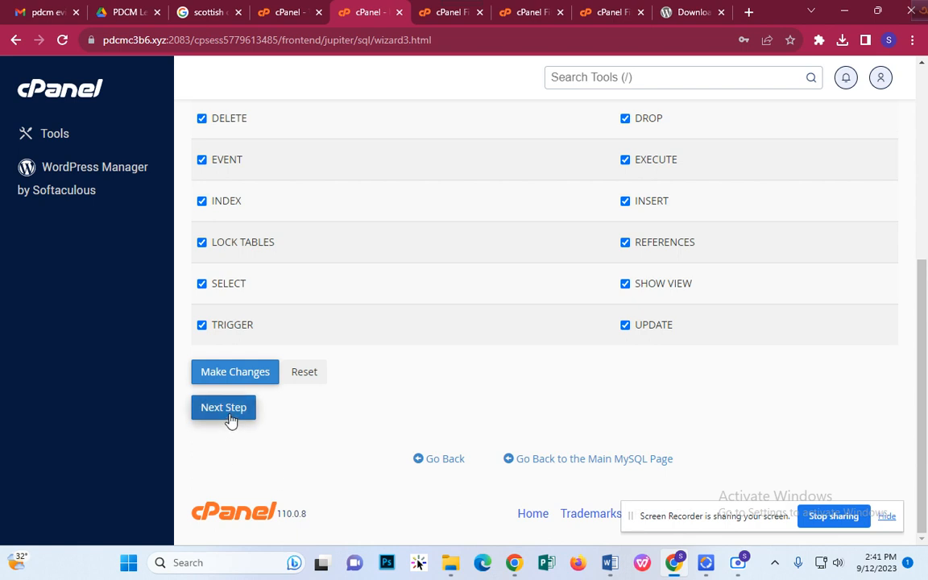
left_click(230, 419)
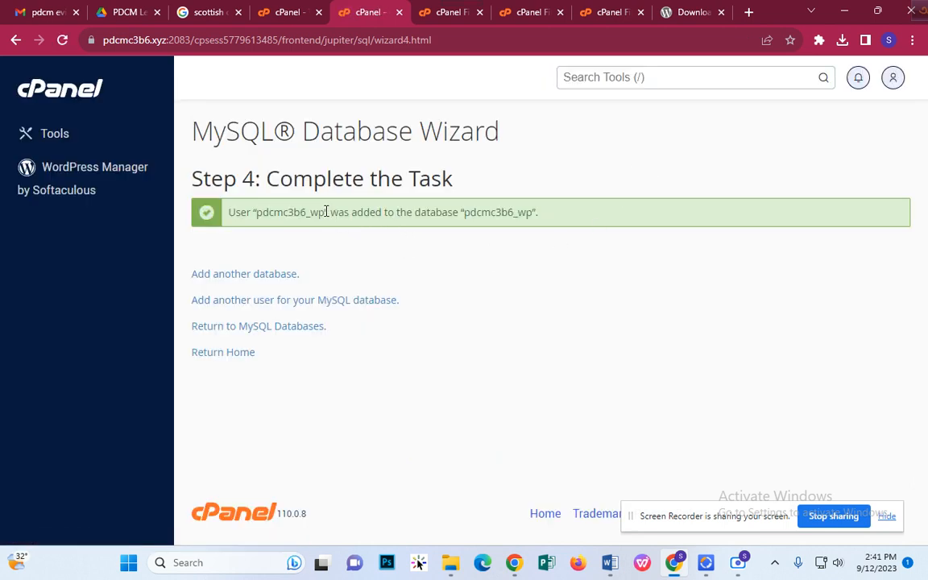
left_click_drag(325, 211, 258, 213)
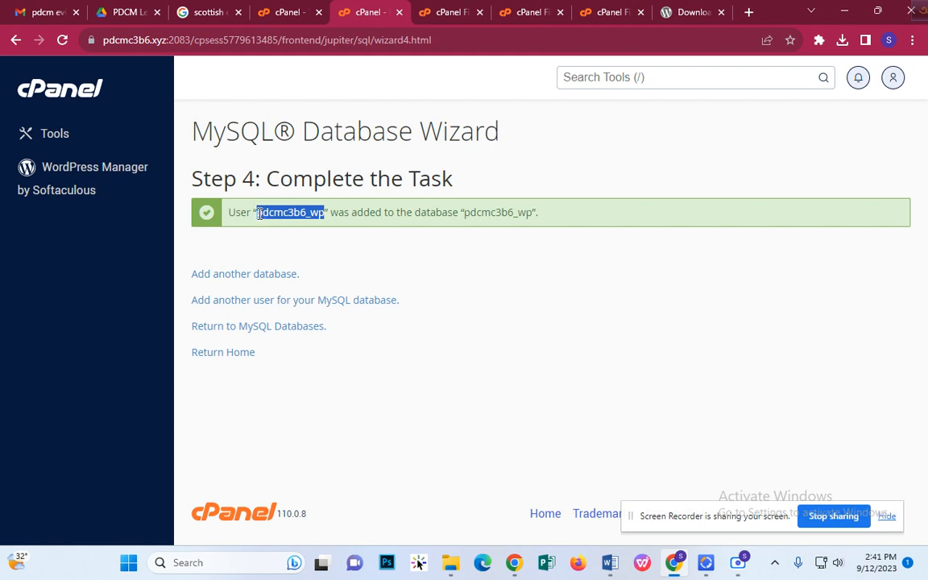
Step: Load pdcmc3b6.xyz in Chrome to reach the WordPress setup language page
left_click(597, 14)
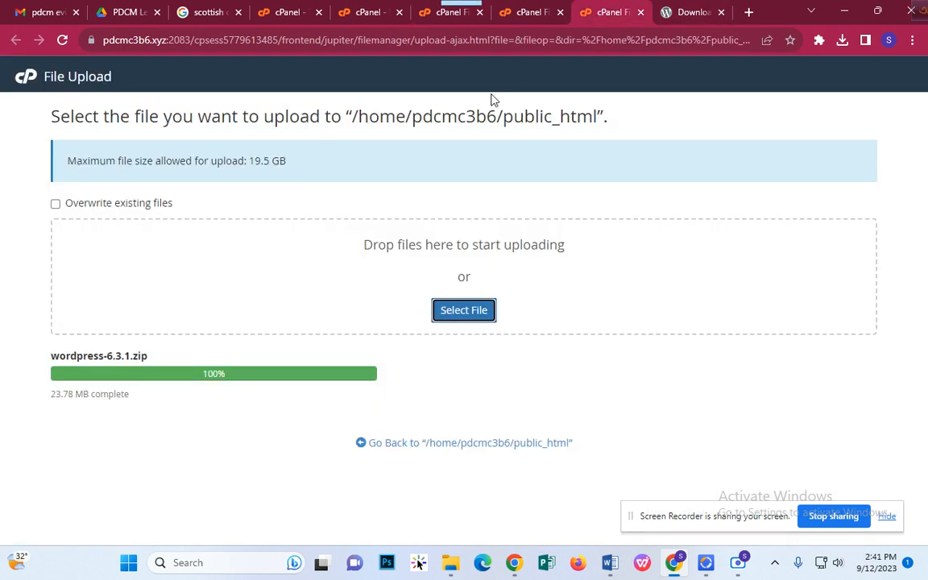
left_click(683, 14)
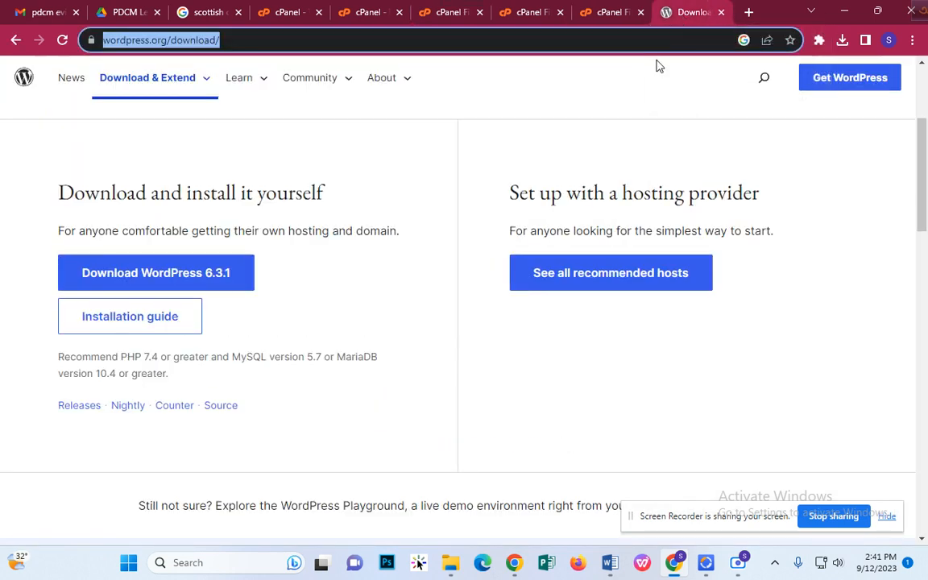
type("pd")
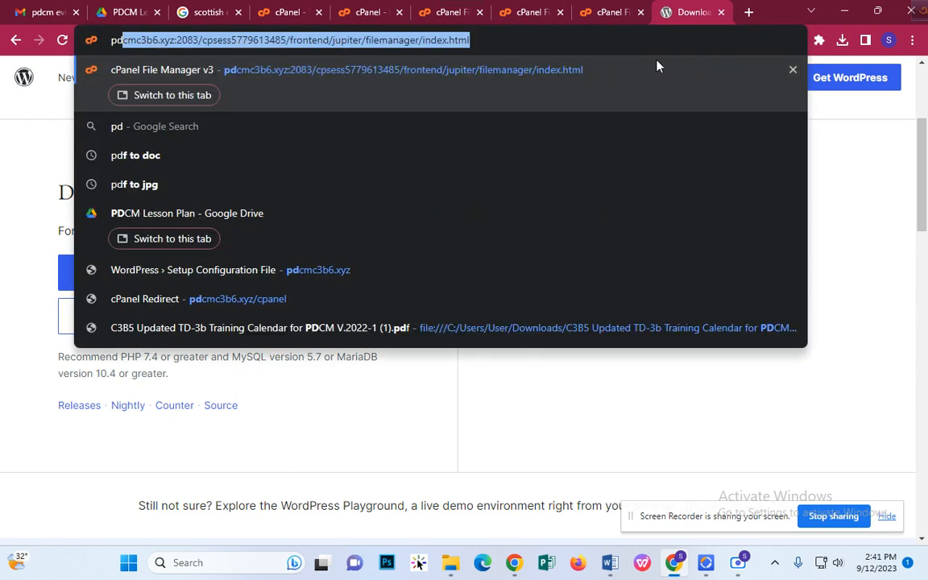
type("c")
type("a")
key("BackSpace")
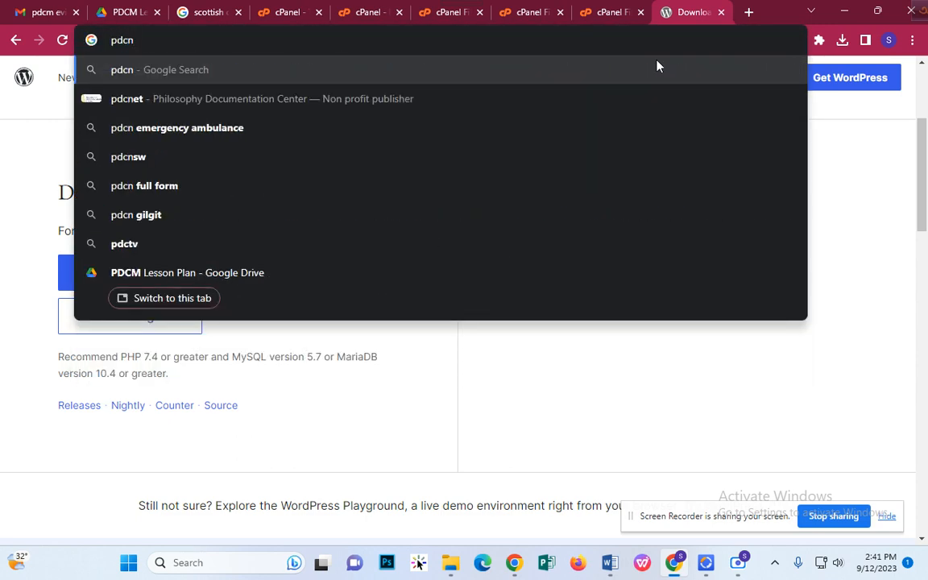
type("m")
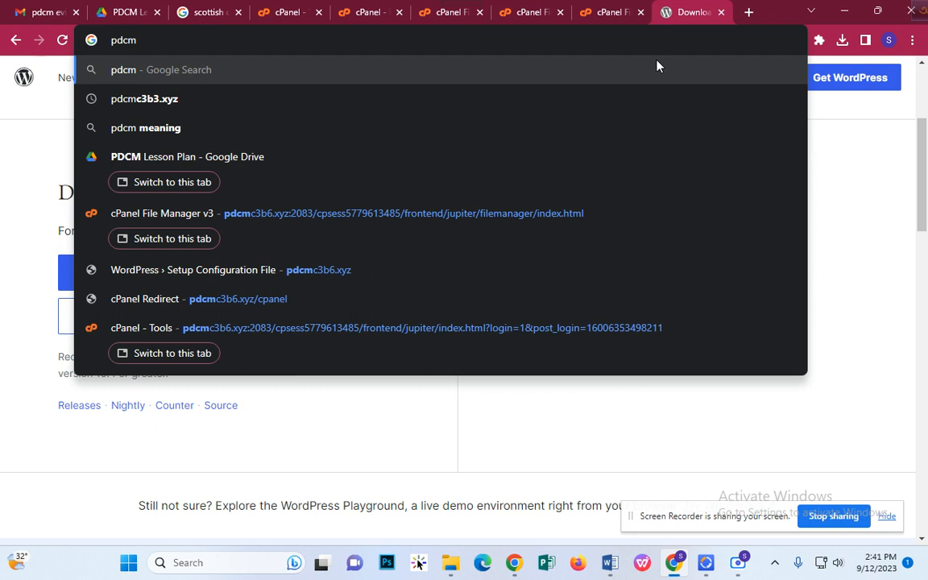
type("c")
type("3b")
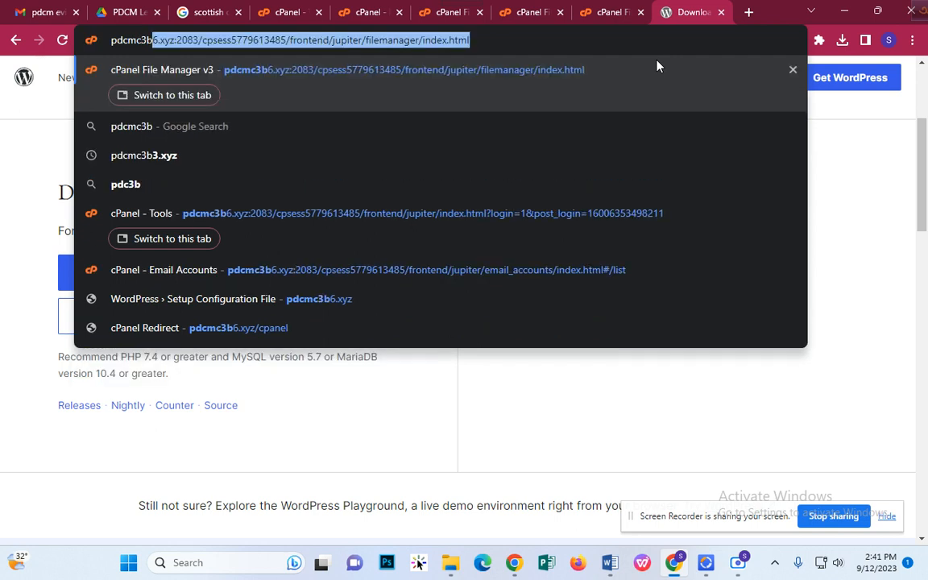
type("6.xyz:")
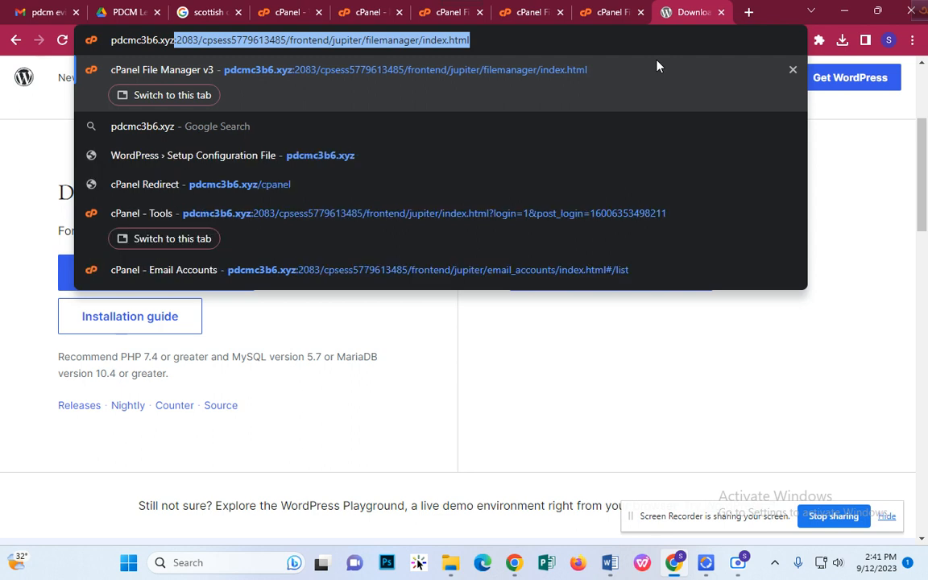
key("BackSpace")
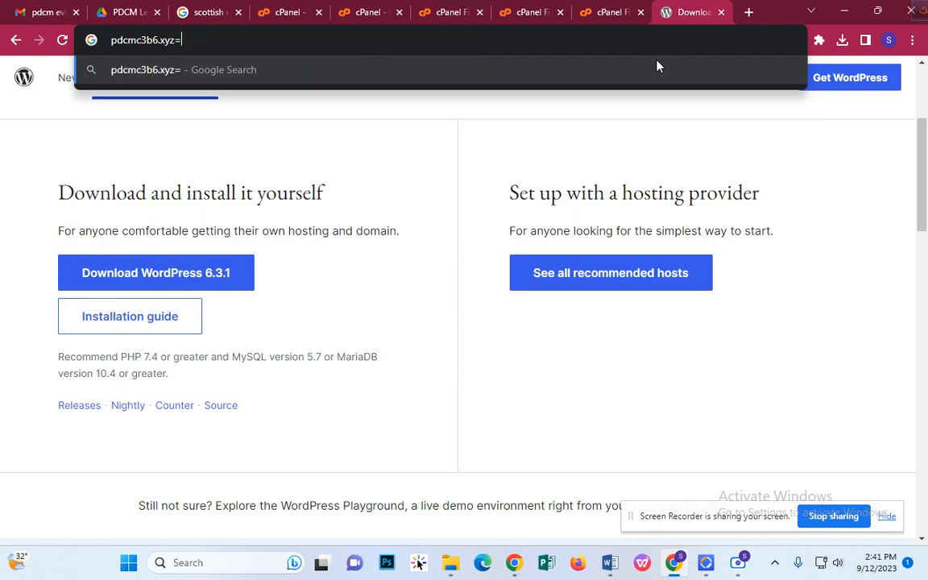
key("BackSpace")
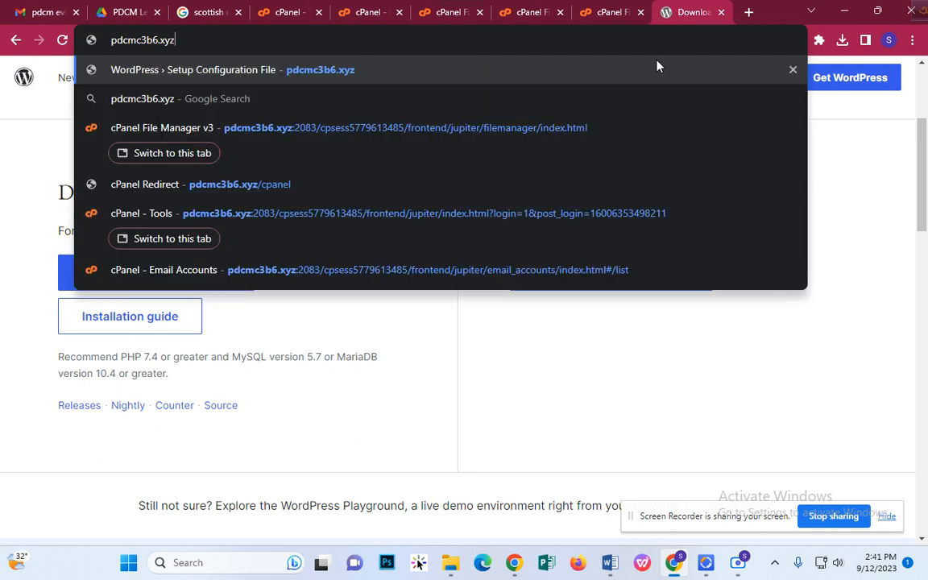
key("Return")
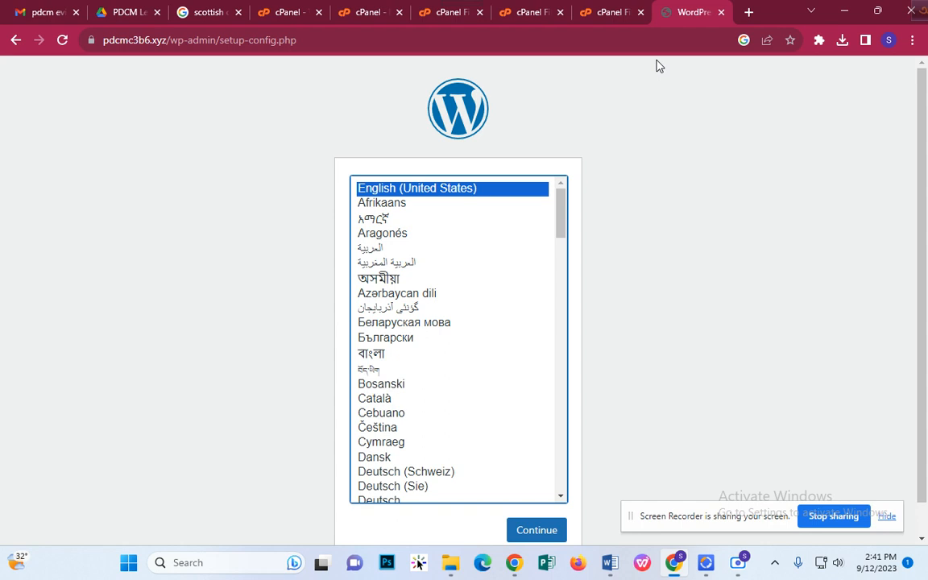
Step: Continue with English (United States), check the database details in cPanel, then return to WordPress
scroll(679, 133, "down", 1)
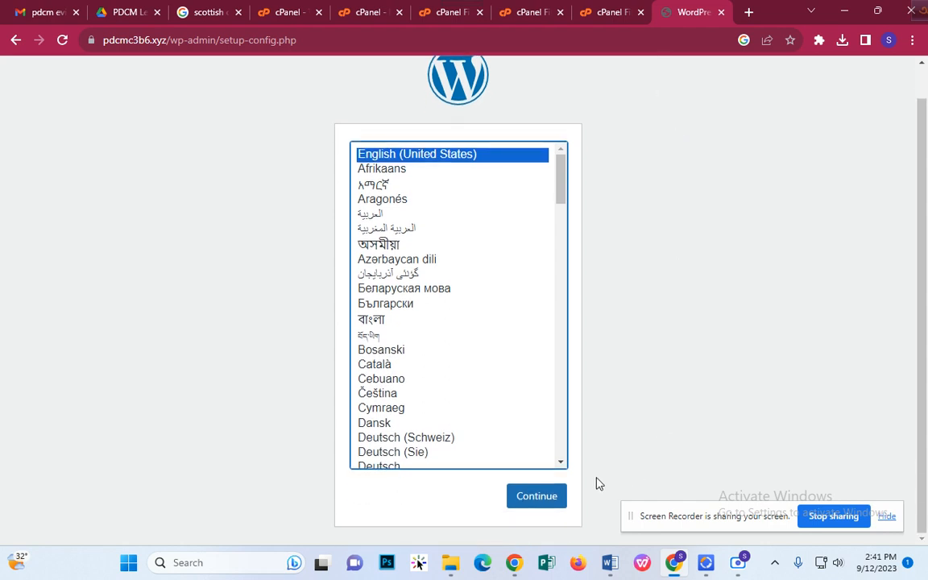
left_click(527, 506)
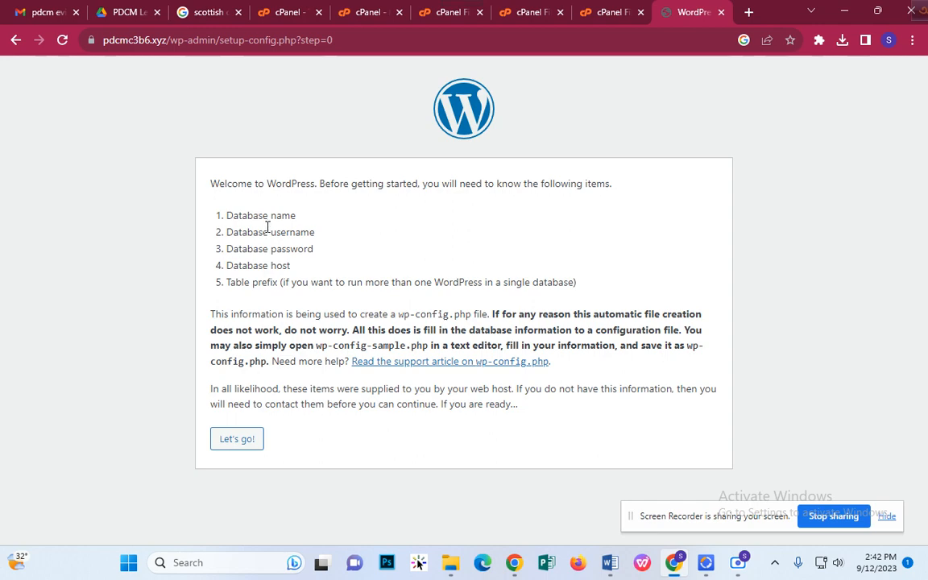
left_click(532, 13)
left_click(422, 15)
left_click(364, 13)
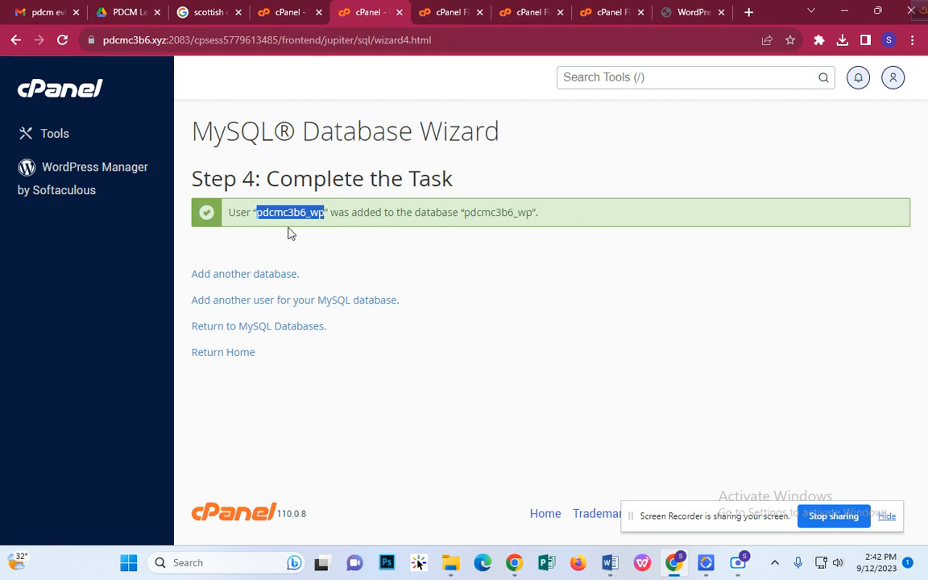
left_click(675, 10)
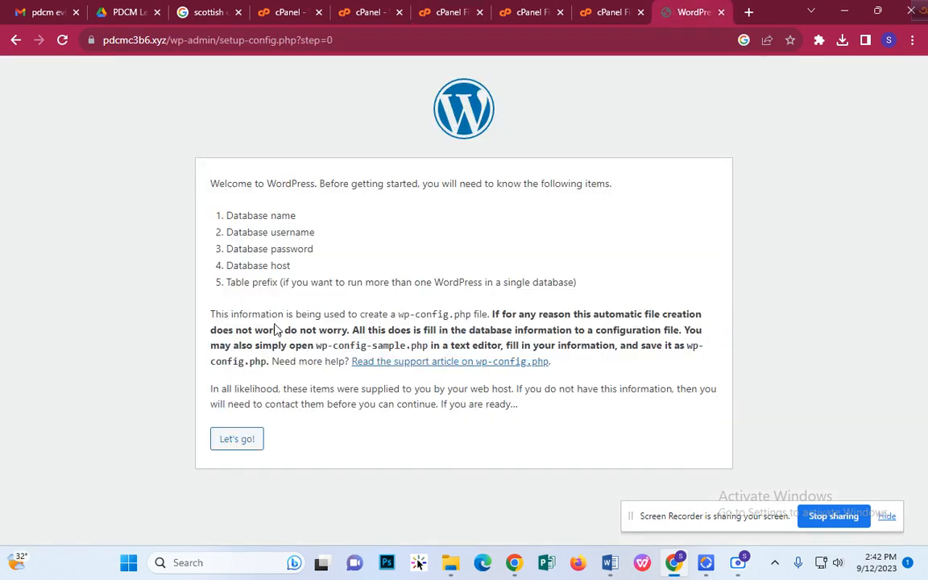
left_click(249, 447)
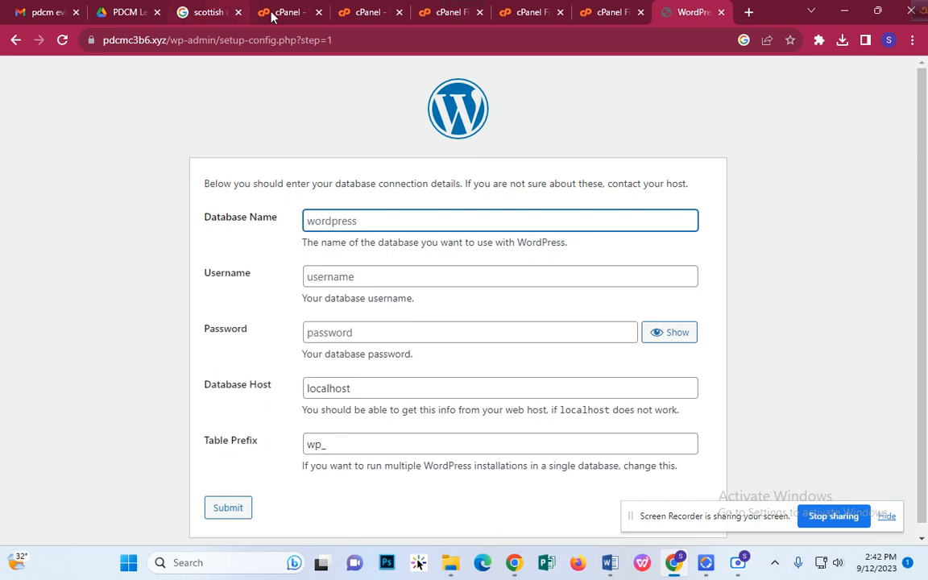
left_click(361, 15)
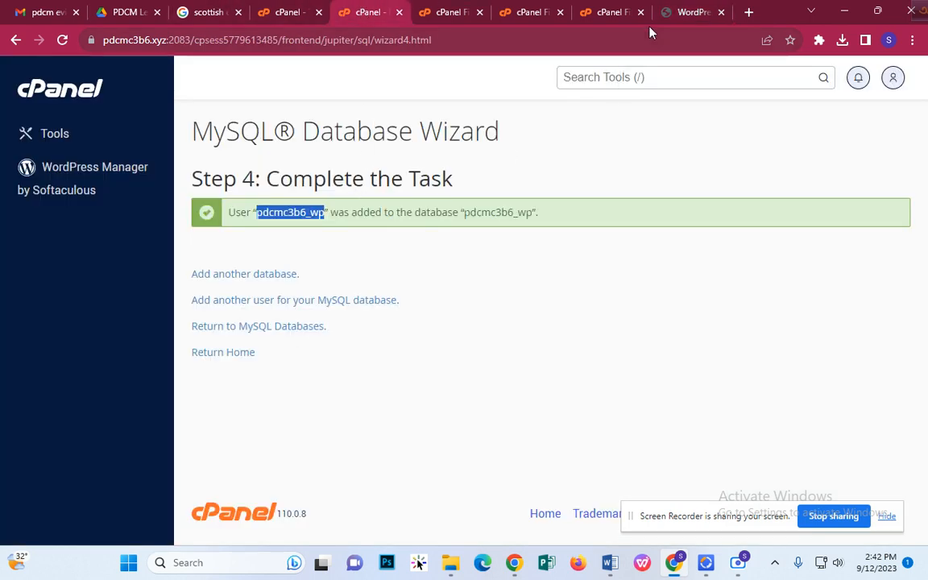
left_click(686, 9)
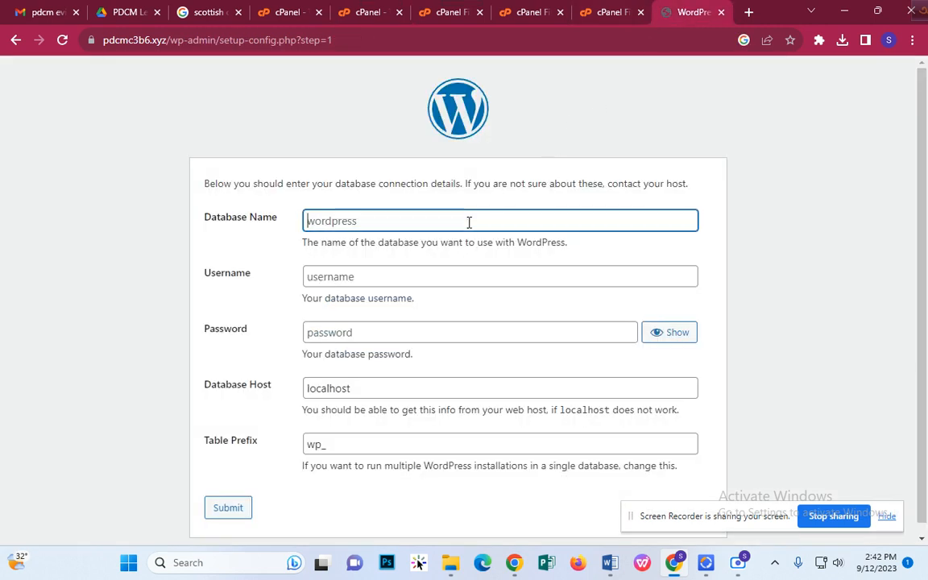
type("pdcmc3b6_wp")
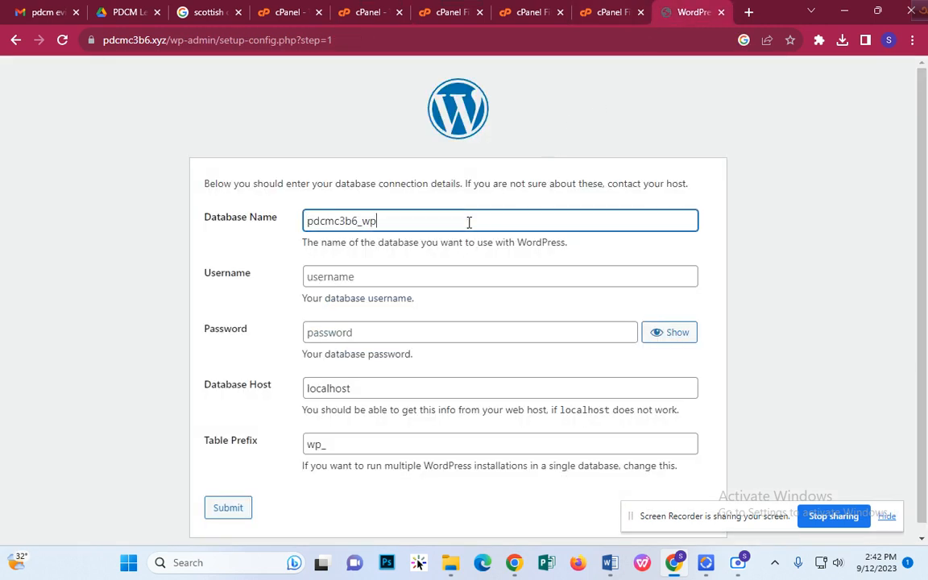
left_click(453, 268)
type("pdcmc3b6_wp")
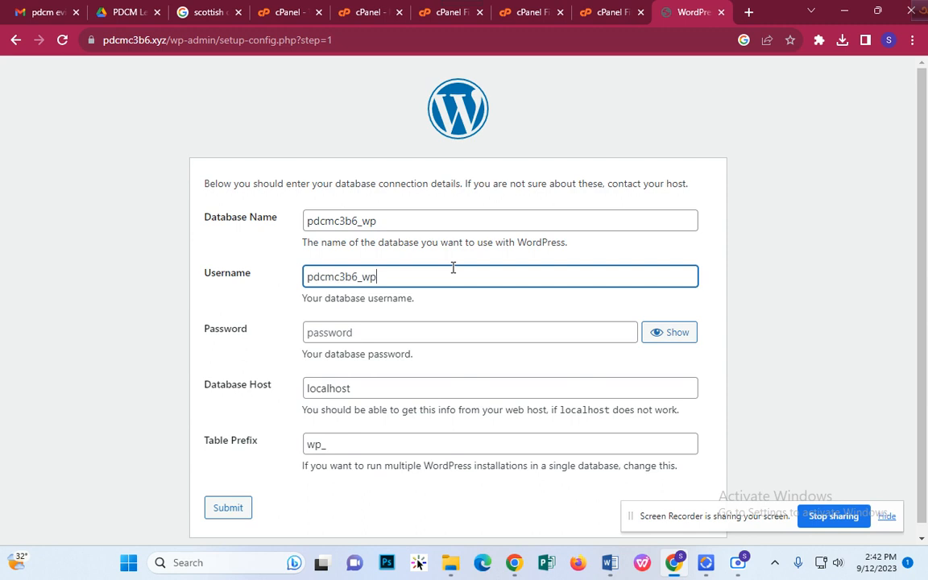
left_click(430, 329)
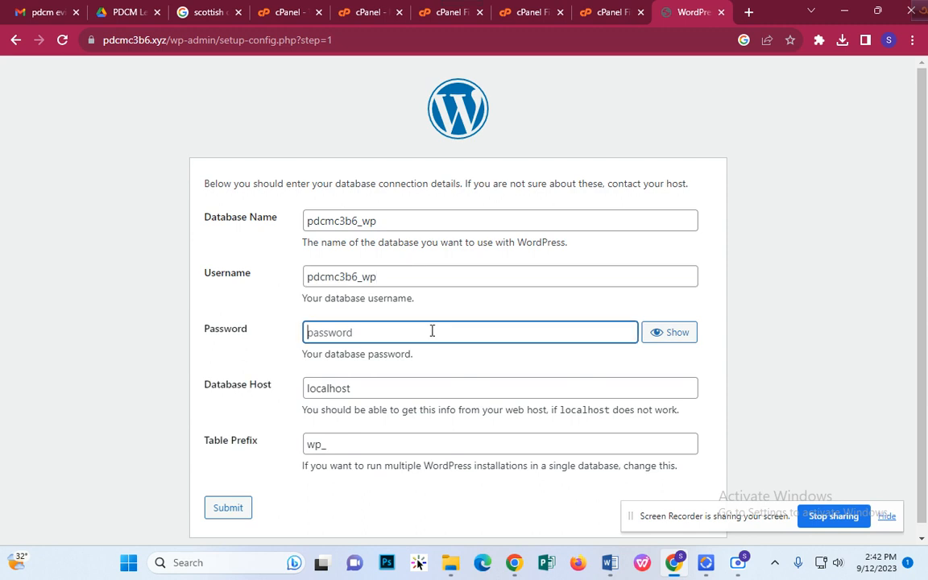
left_click(662, 334)
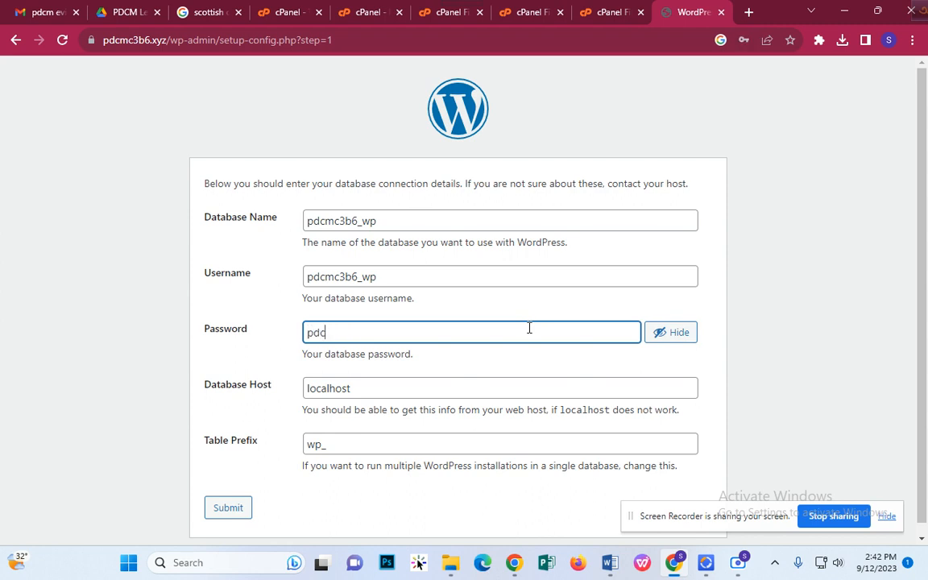
Step: Replace the Database Host value with localhost
scroll(410, 373, "down", 1)
key("Tab")
key("Tab")
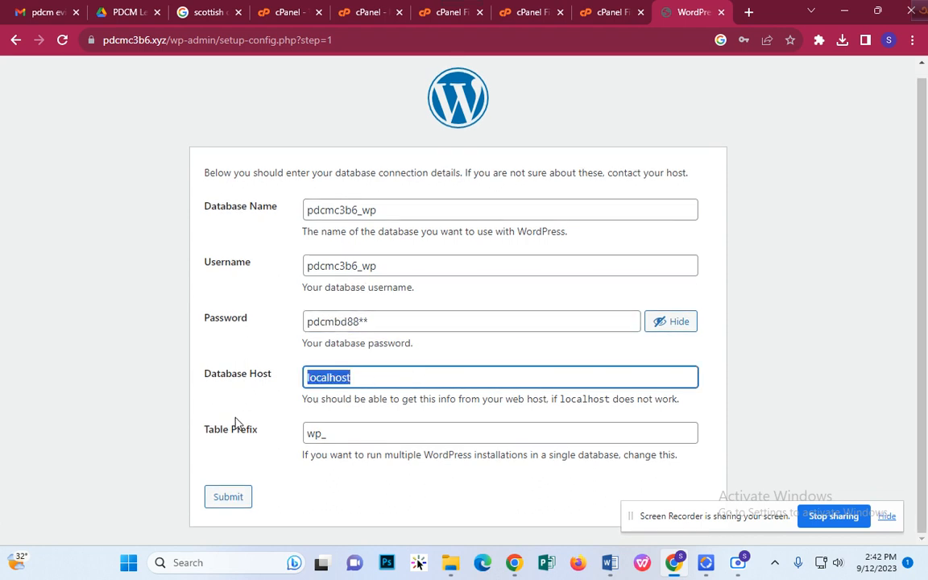
left_click(288, 408)
left_click_drag(353, 380, 224, 385)
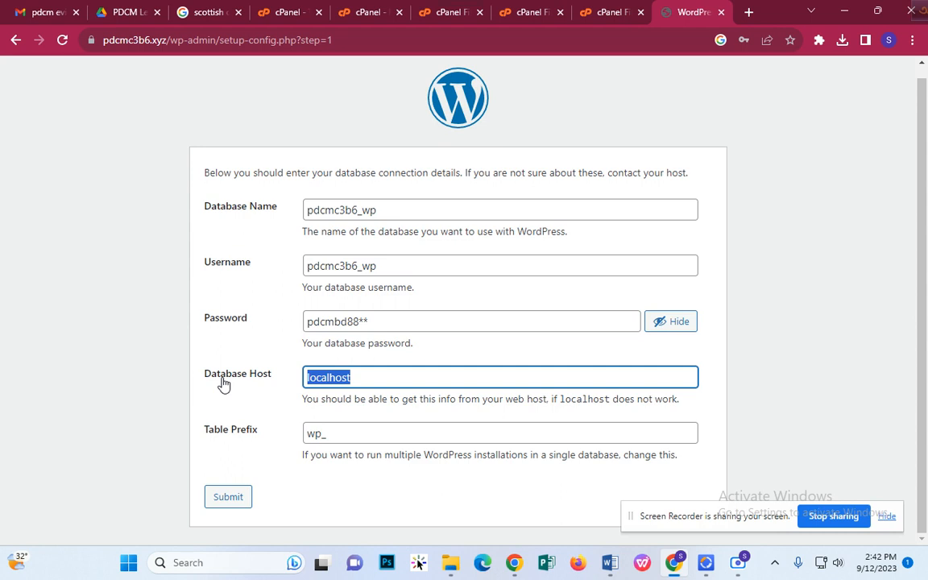
left_click(662, 324)
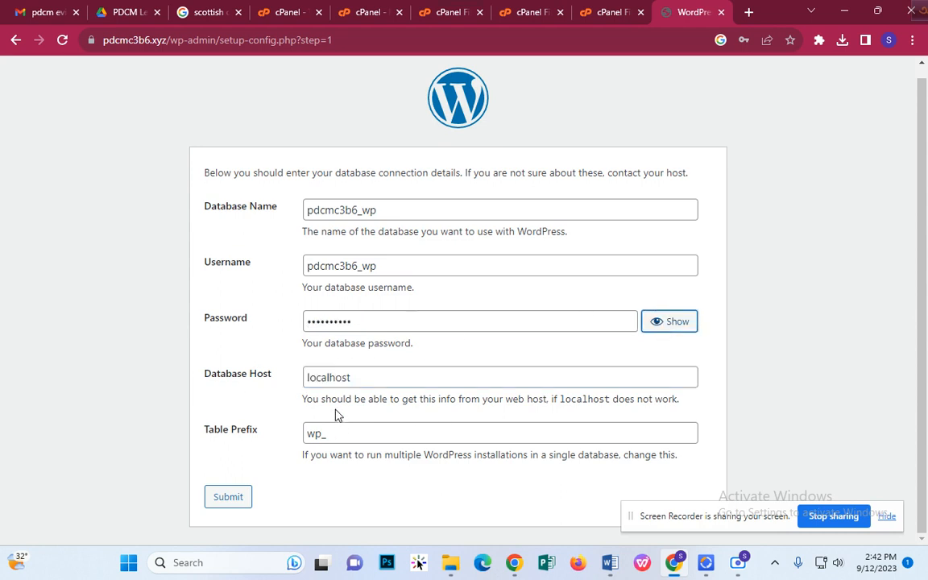
left_click_drag(354, 378, 293, 378)
key("BackSpace")
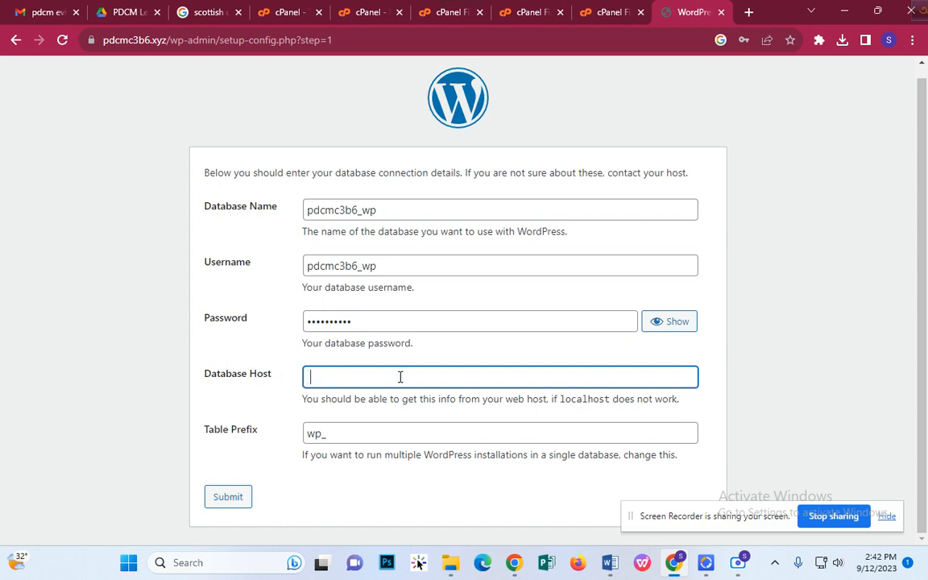
type("localhost")
left_click(338, 450)
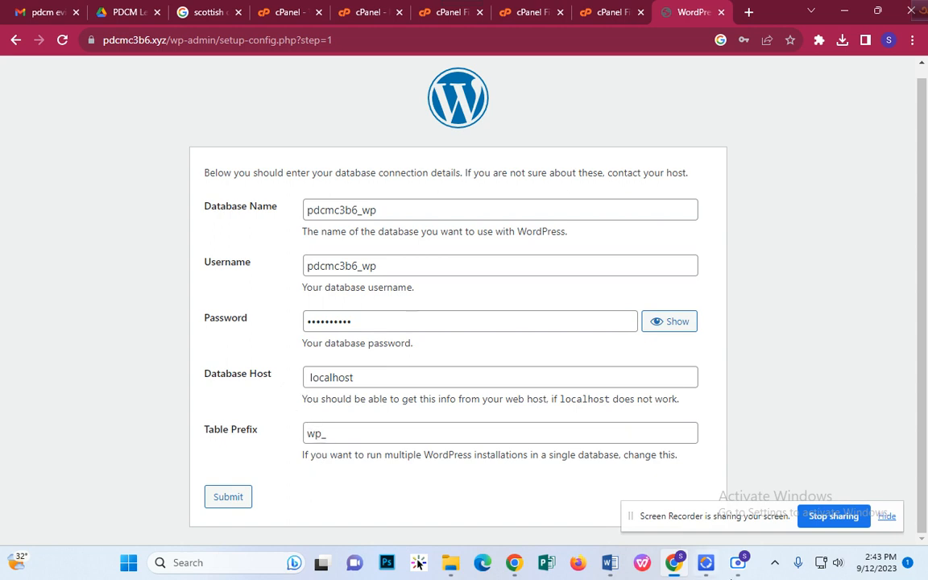
left_click_drag(735, 505, 769, 475)
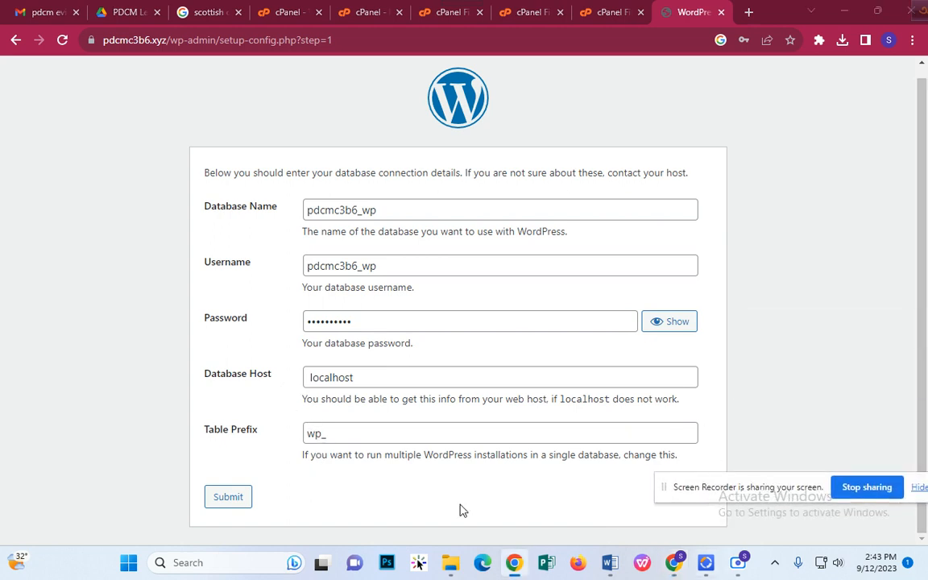
Step: Submit the database details, decline saving the password, and start the installation
left_click(218, 503)
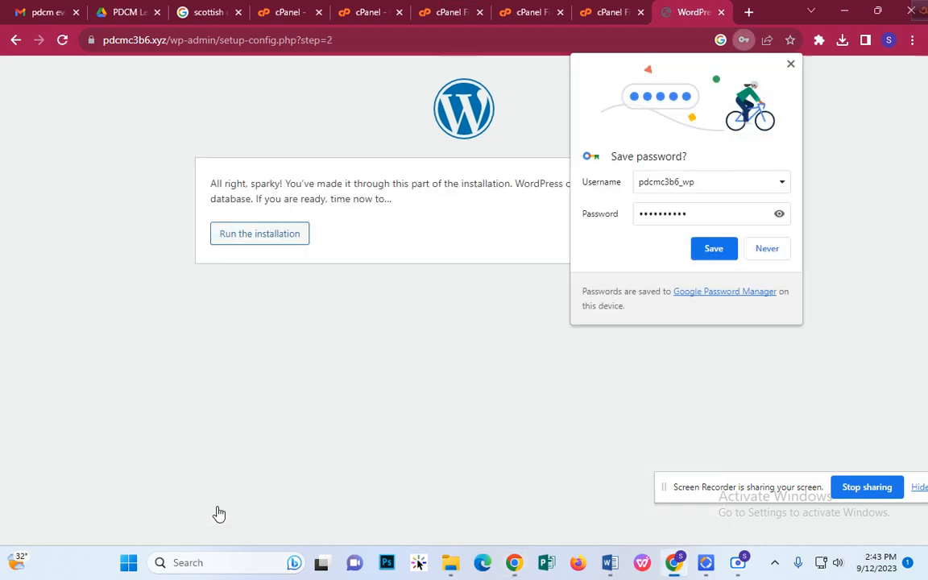
left_click(775, 254)
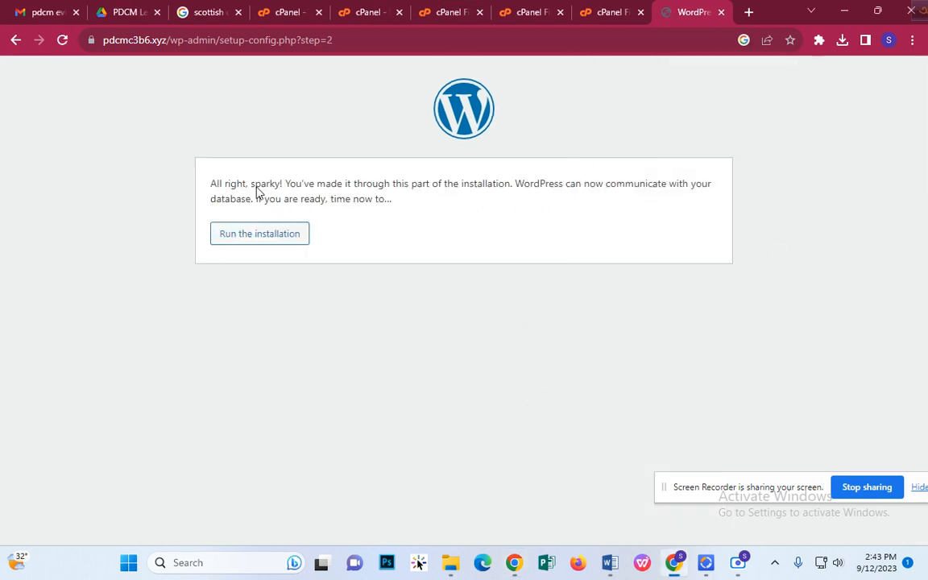
left_click_drag(208, 186, 786, 196)
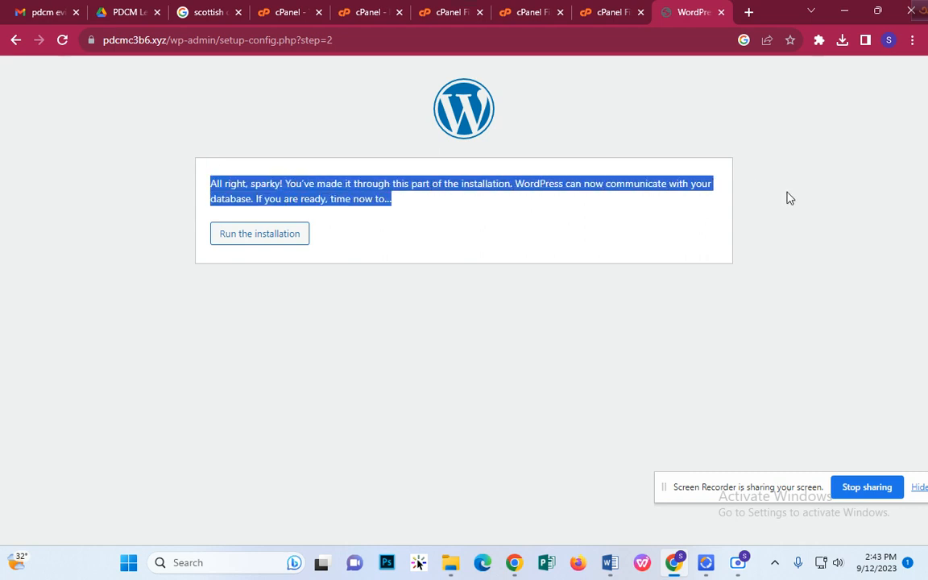
left_click(558, 274)
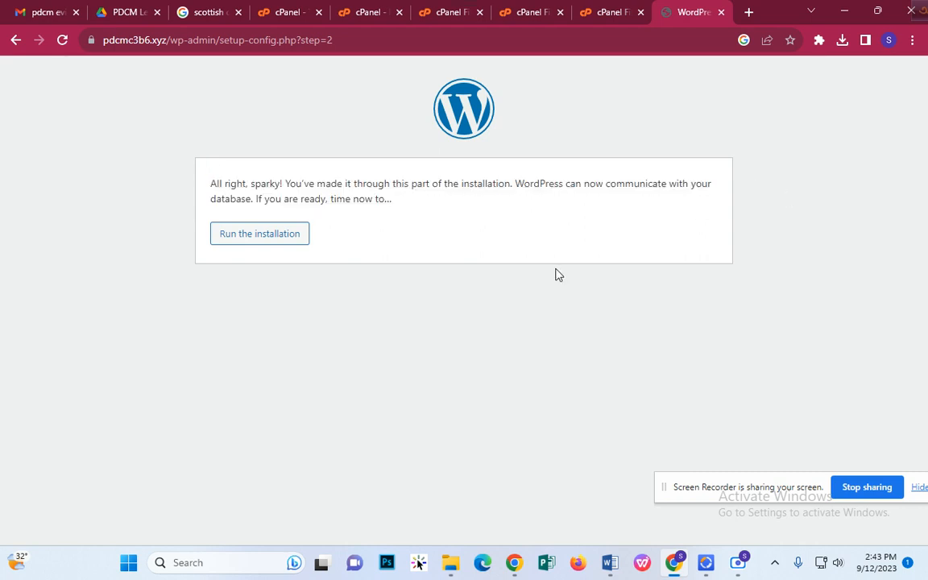
left_click(235, 233)
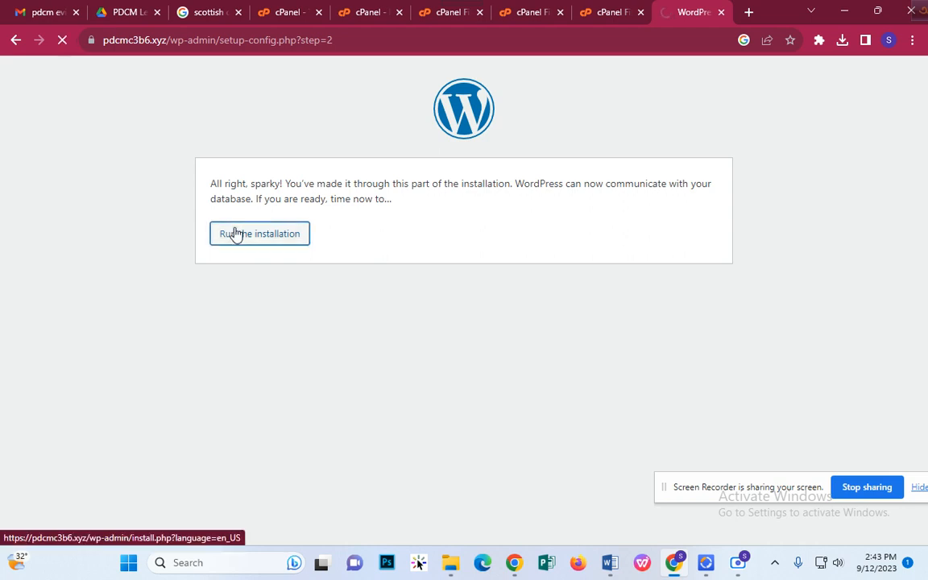
scroll(266, 234, "down", 2)
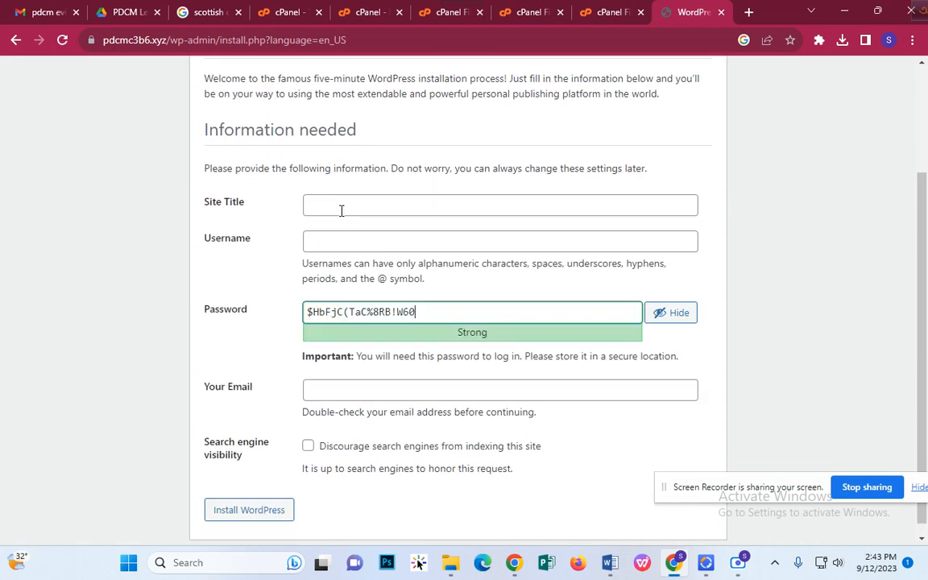
Step: Enter site title 'Professional Digital Content Management Students portal', admin credentials, weak-password confirmation, e-mail, then install
left_click(341, 210)
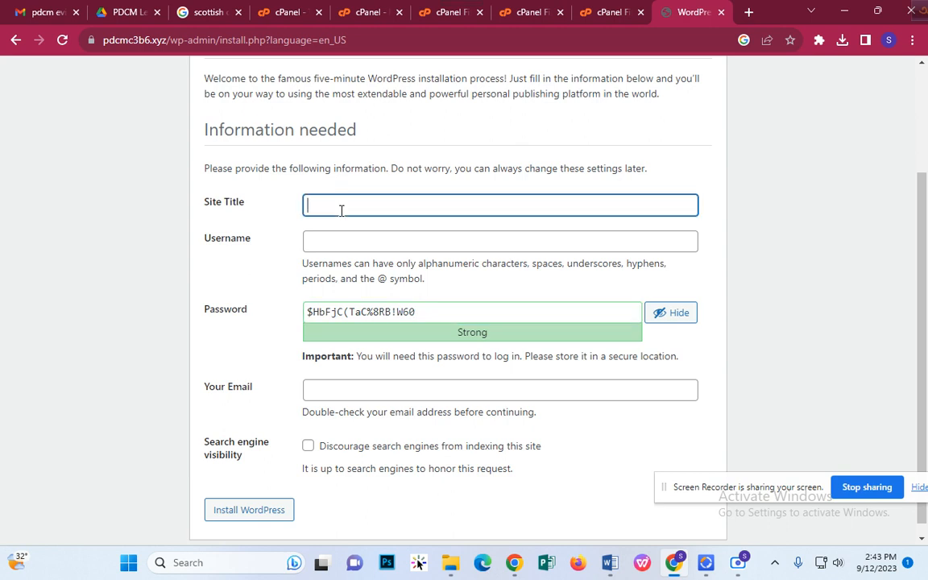
type("Professional Digital Cont")
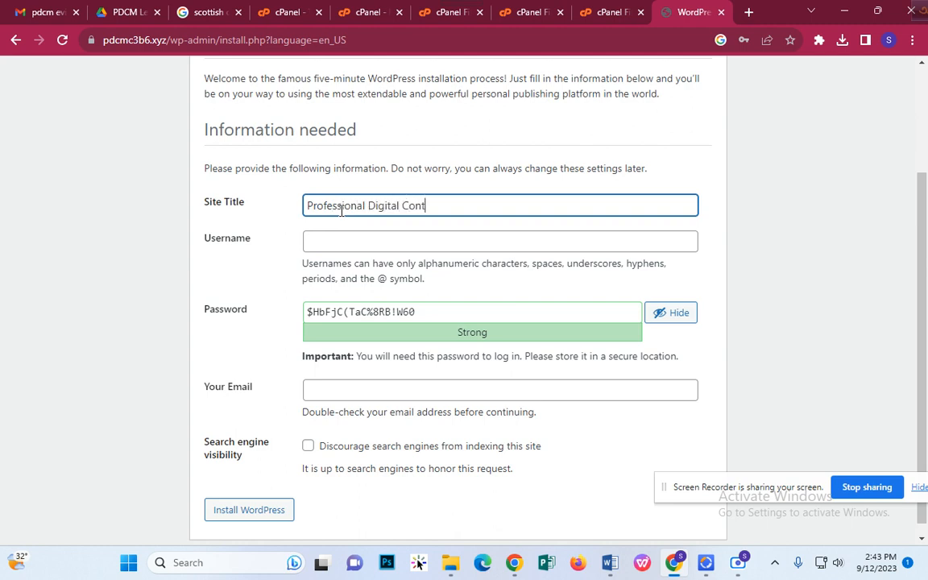
type("ent Management")
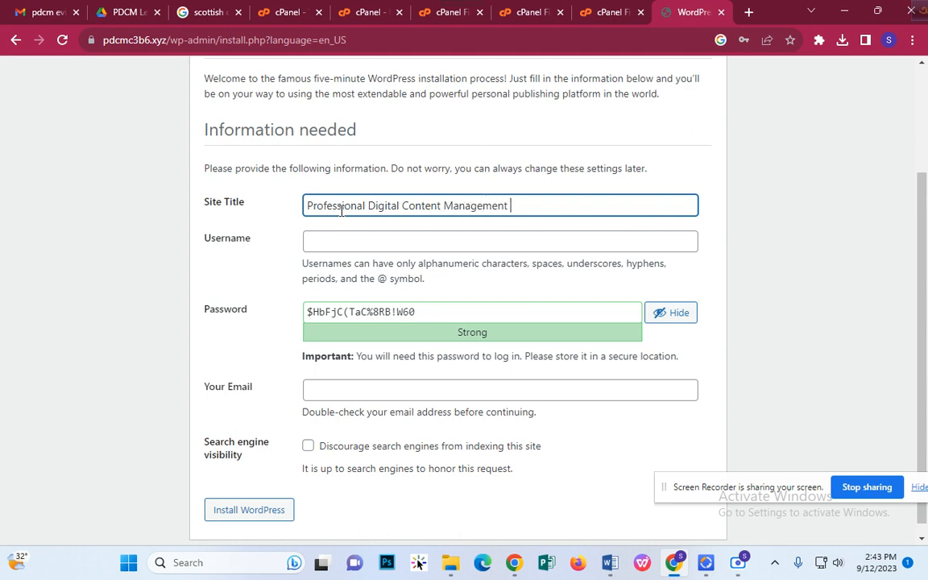
type(" Students portal")
key("Tab")
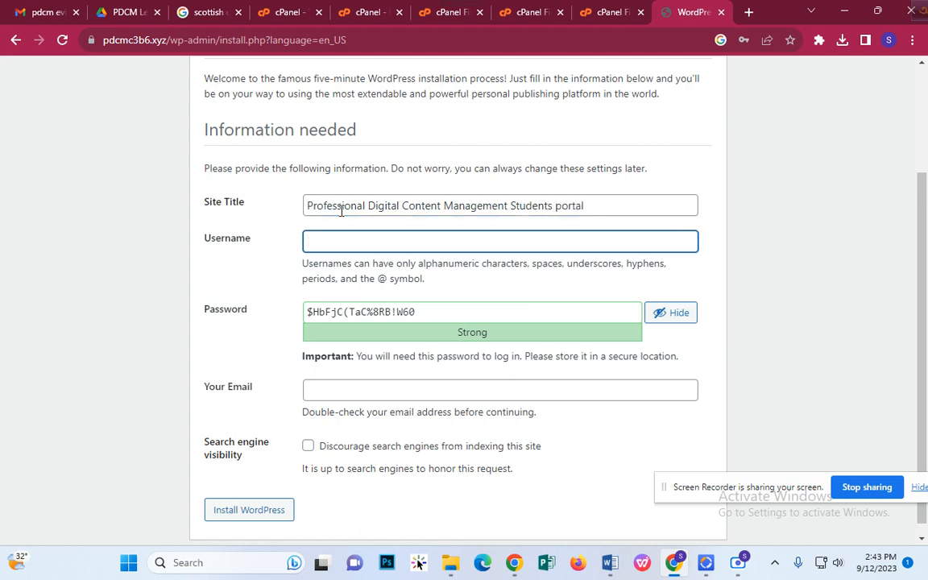
key("Tab")
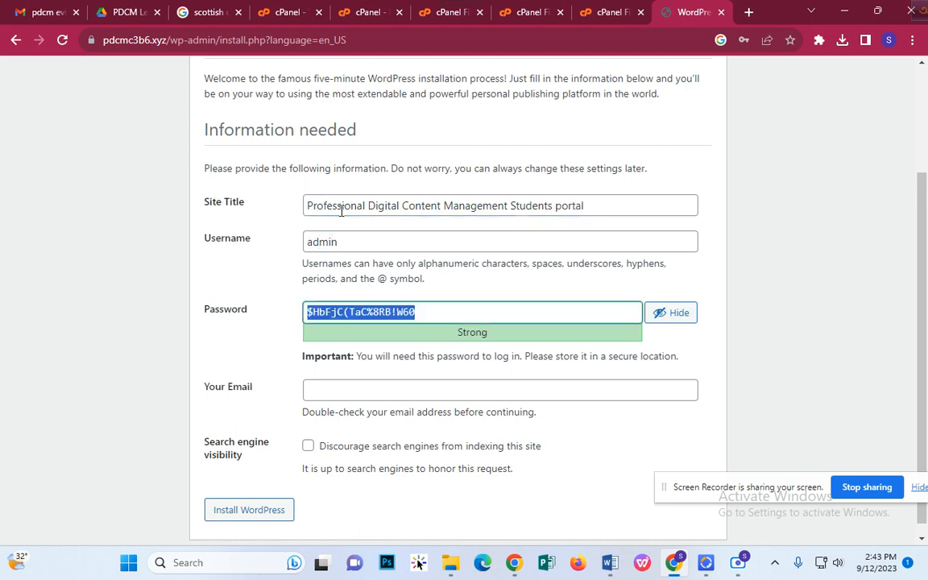
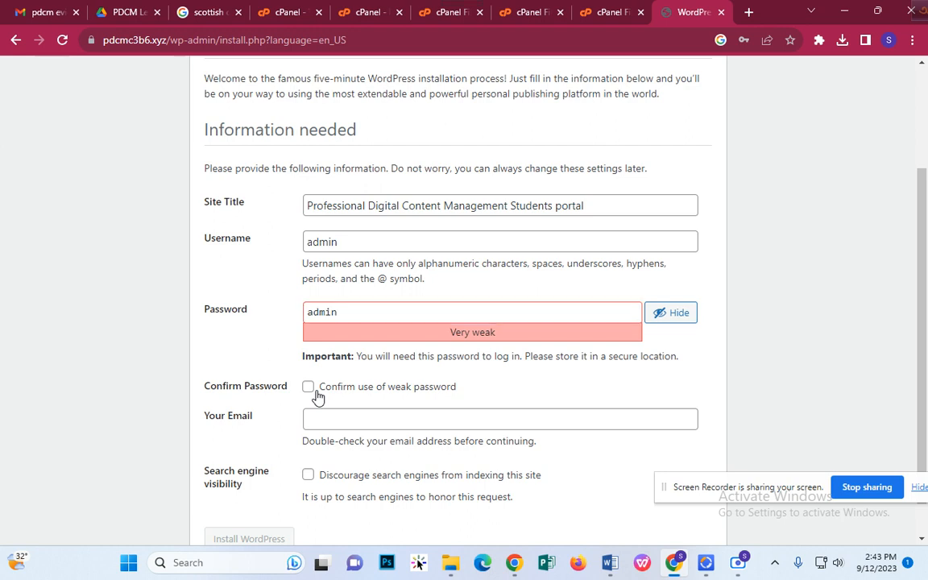
left_click(316, 393)
left_click(343, 416)
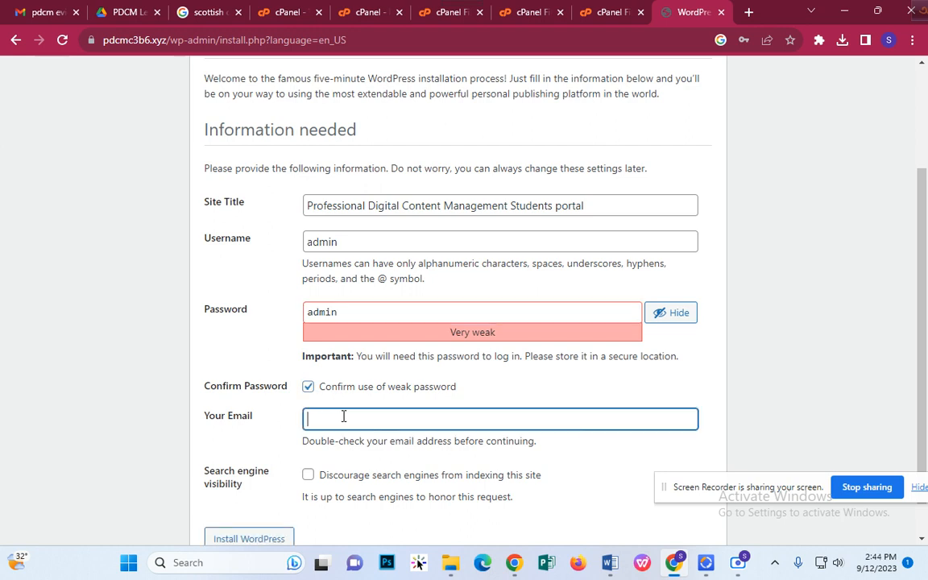
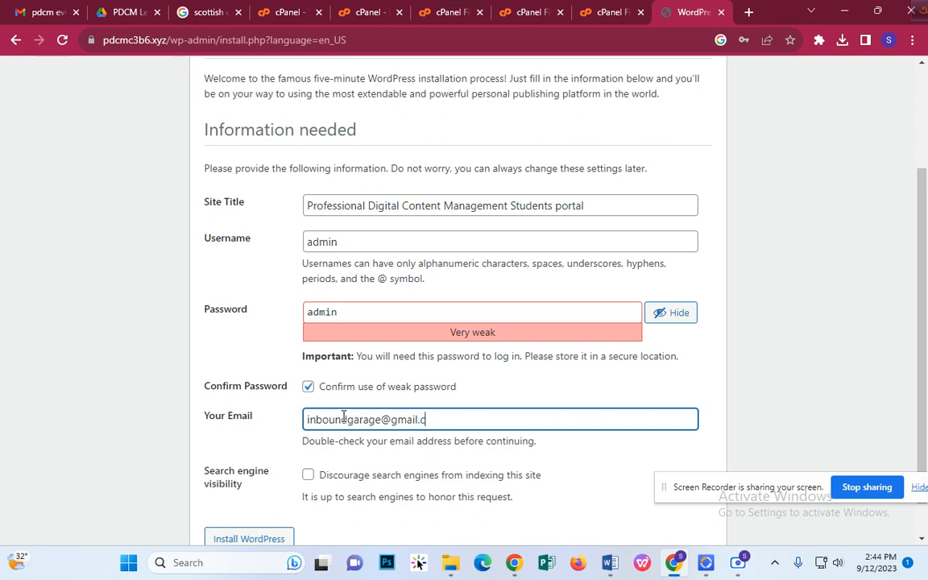
scroll(306, 403, "down", 1)
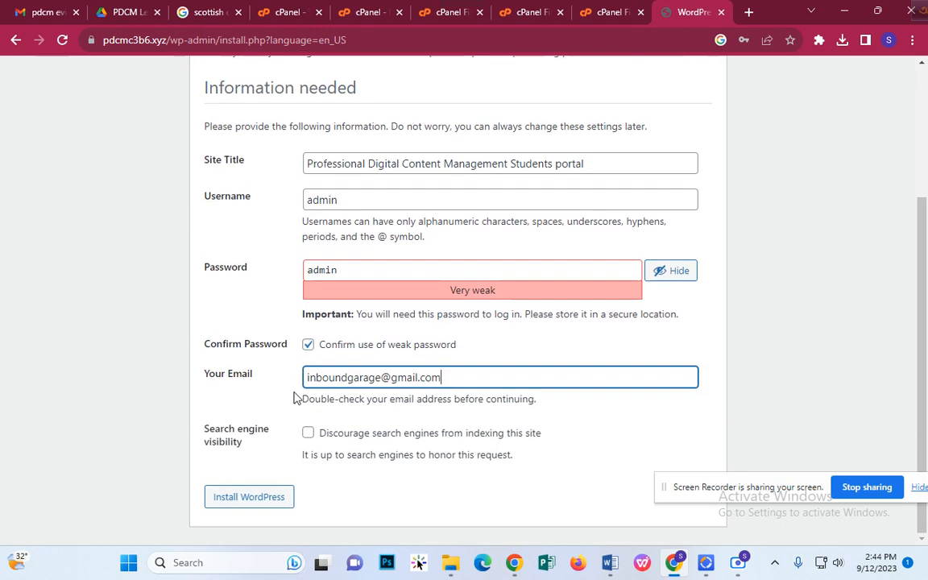
left_click(255, 507)
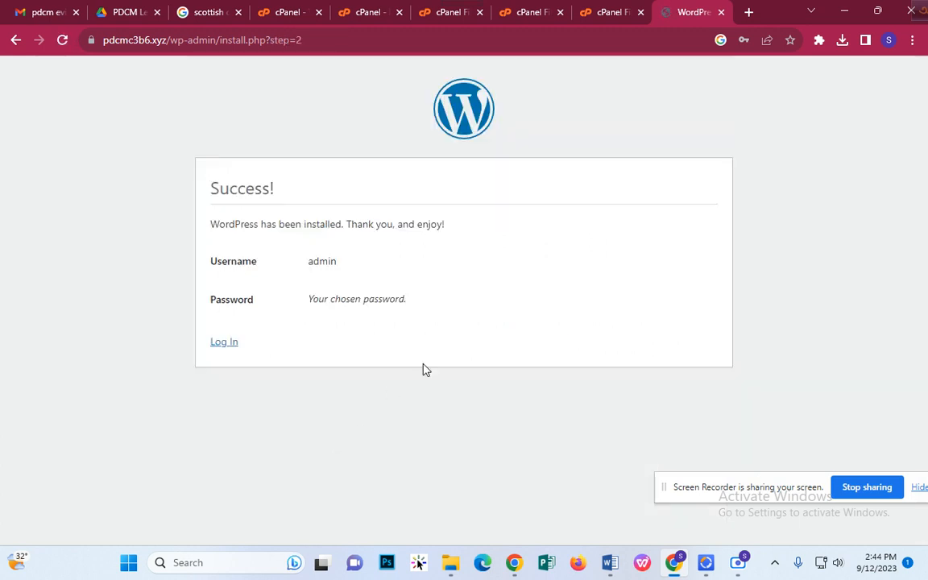
Step: Dismiss the password alert and open pdcmc3b6.xyz in a new tab
left_click(587, 236)
left_click(748, 12)
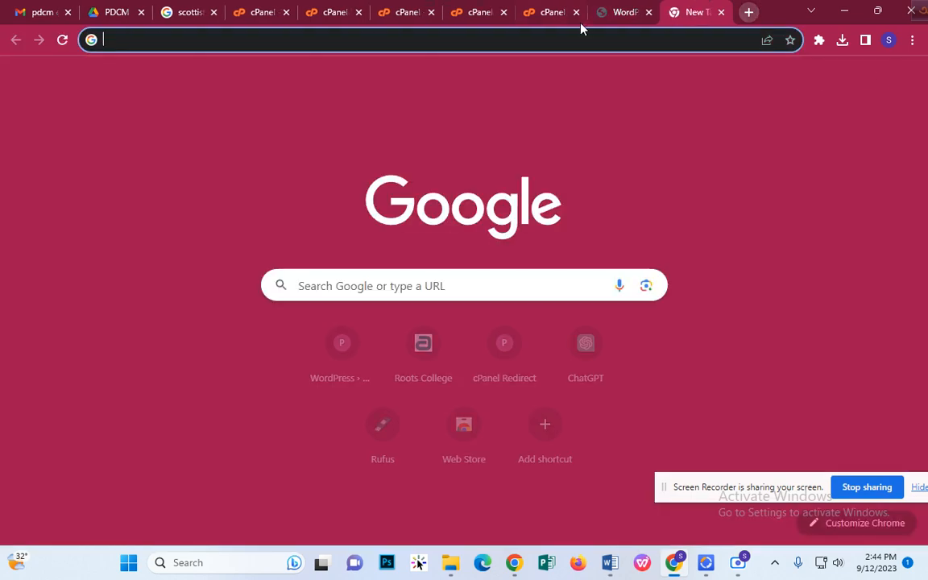
left_click(577, 41)
type("pd")
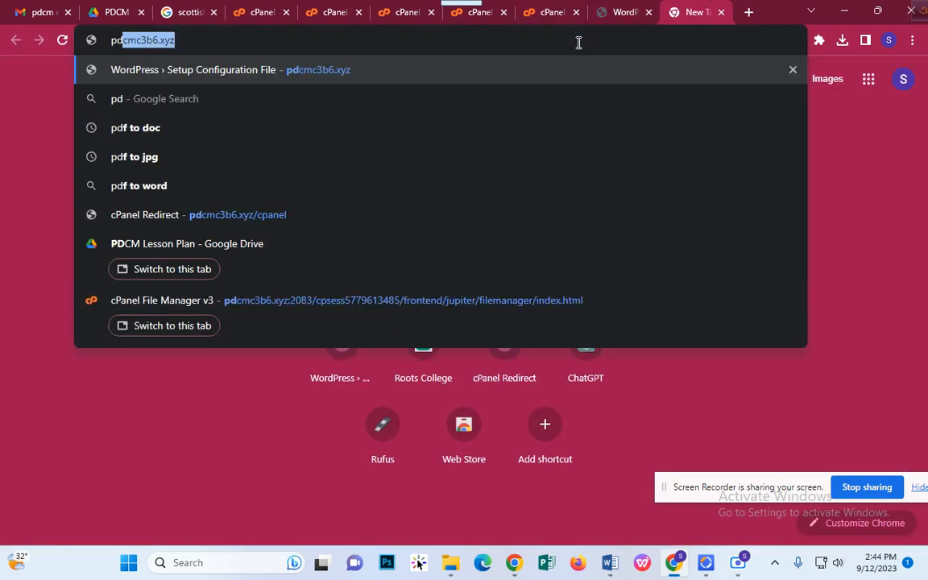
key("Return")
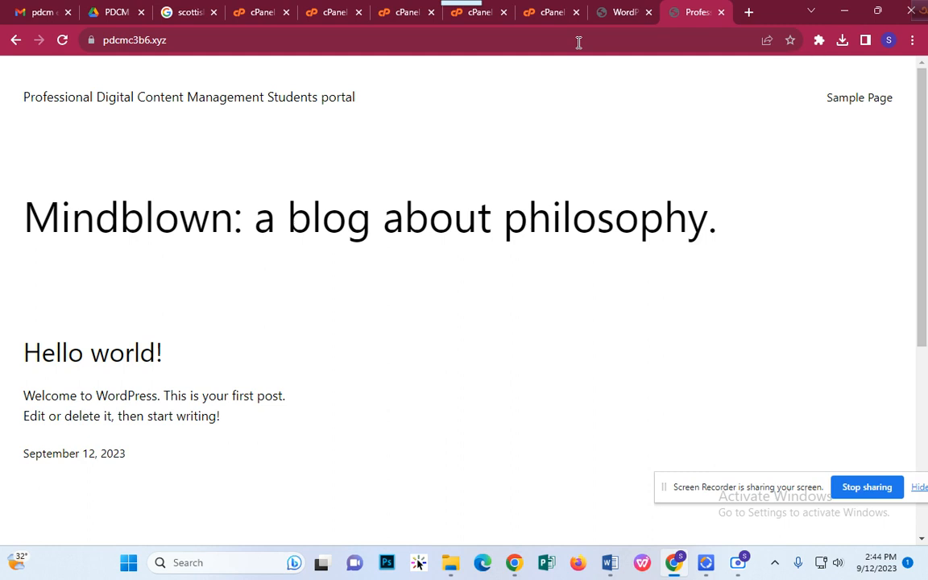
Step: Go to pdcmc3b6.xyz/wp-admin and pass the browser sign-in prompt without saving the password
left_click(578, 42)
left_click(589, 45)
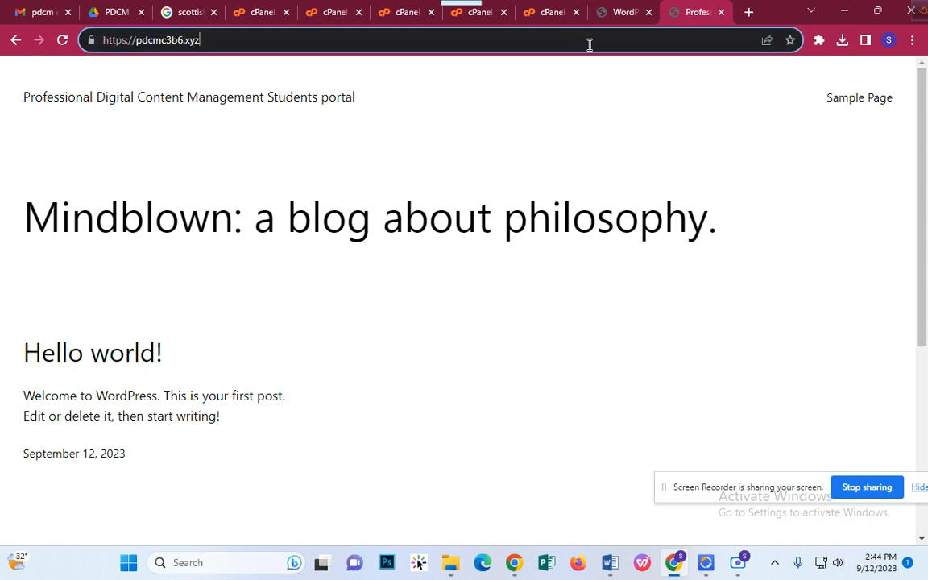
type("/")
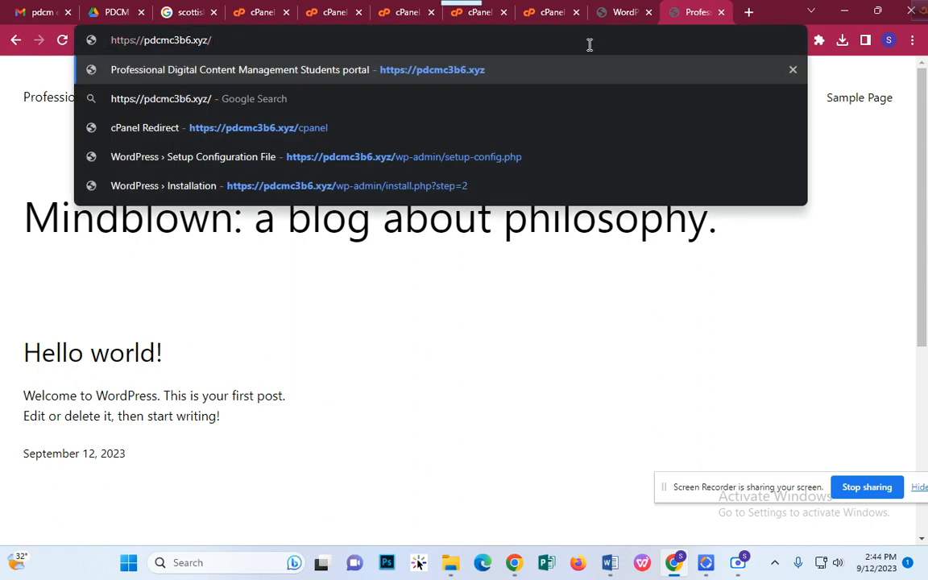
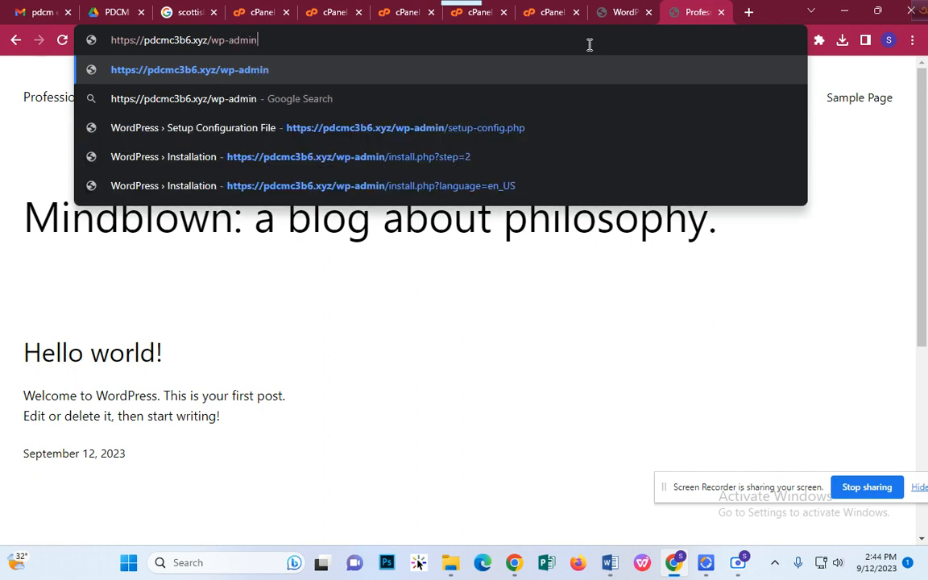
key("Return")
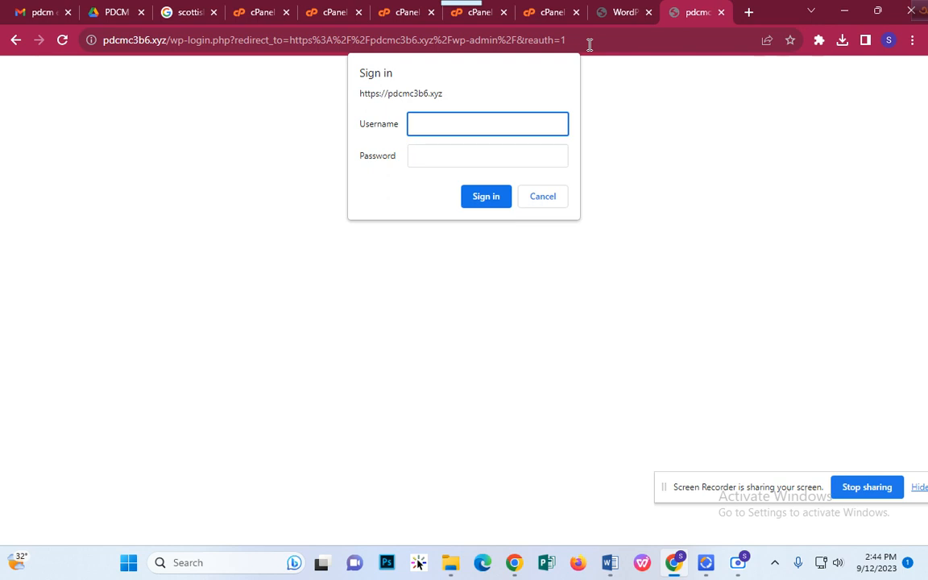
key("Tab")
key("Return")
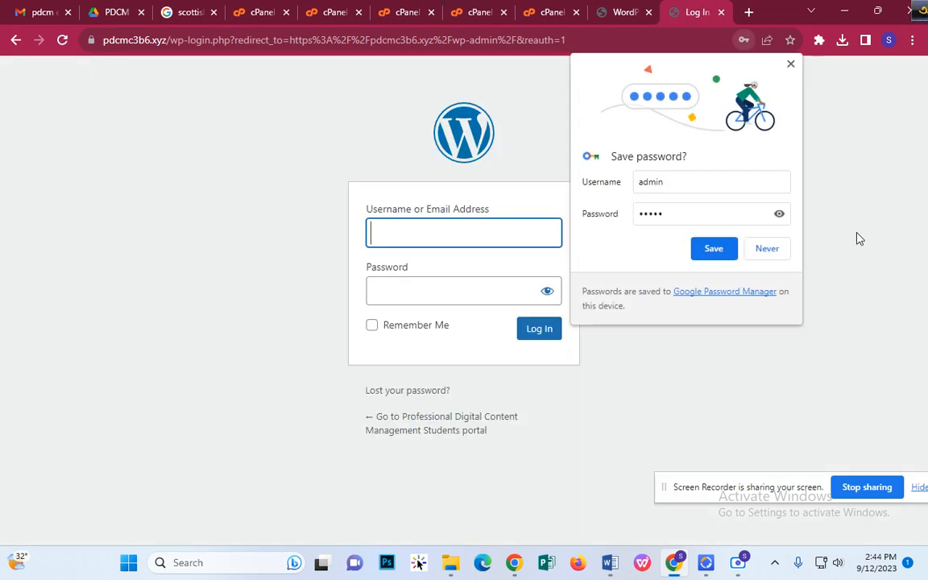
left_click(769, 251)
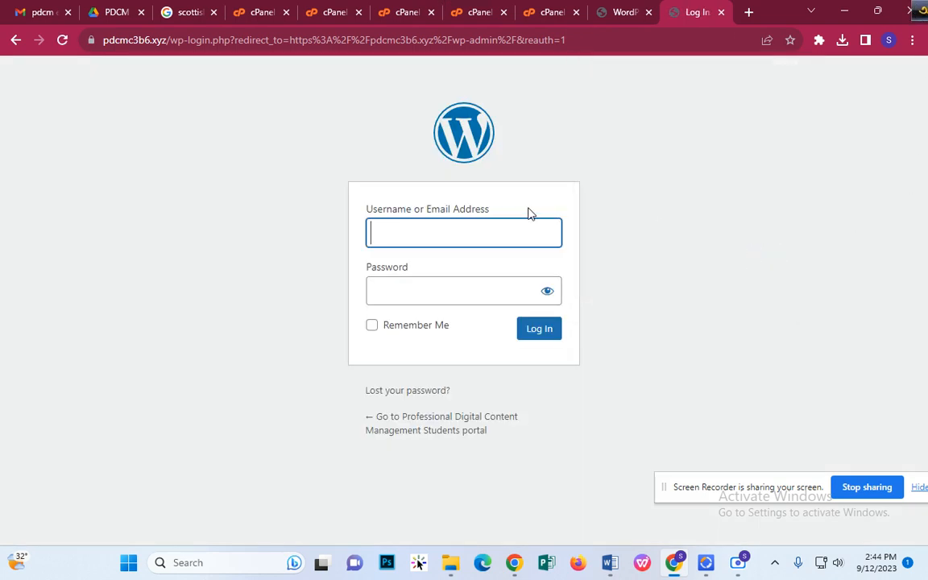
Step: Log in to WordPress with the administrator username and password
left_click(468, 220)
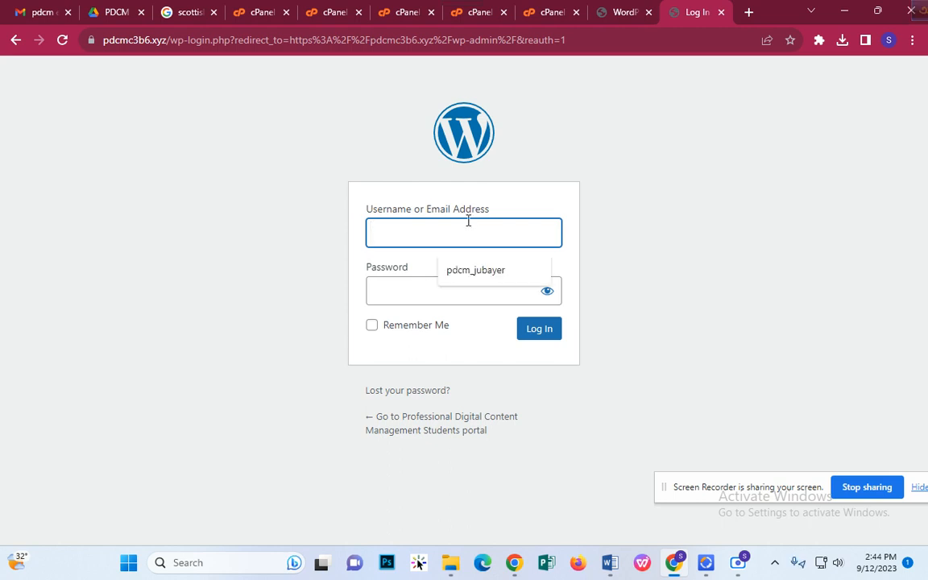
type("ad")
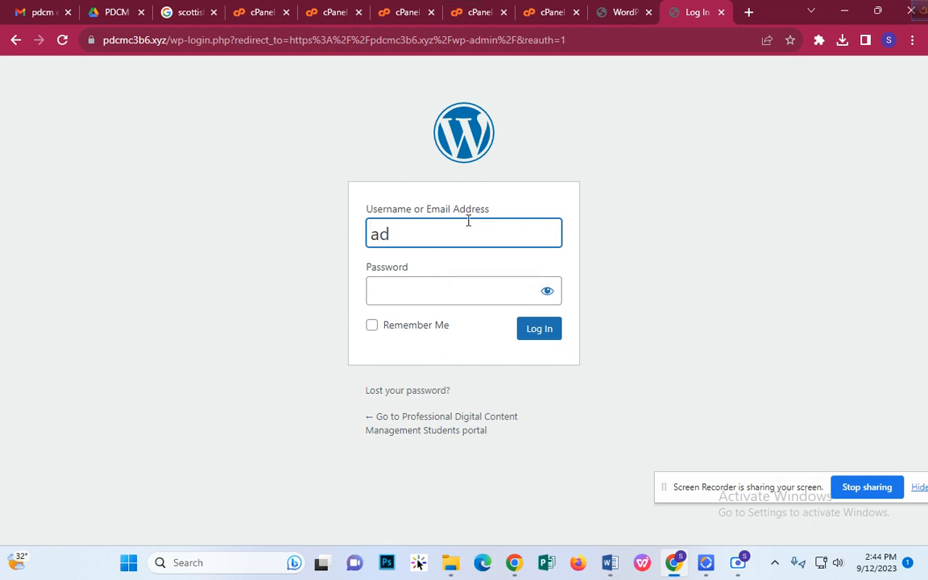
type("min")
key("Tab")
type("••")
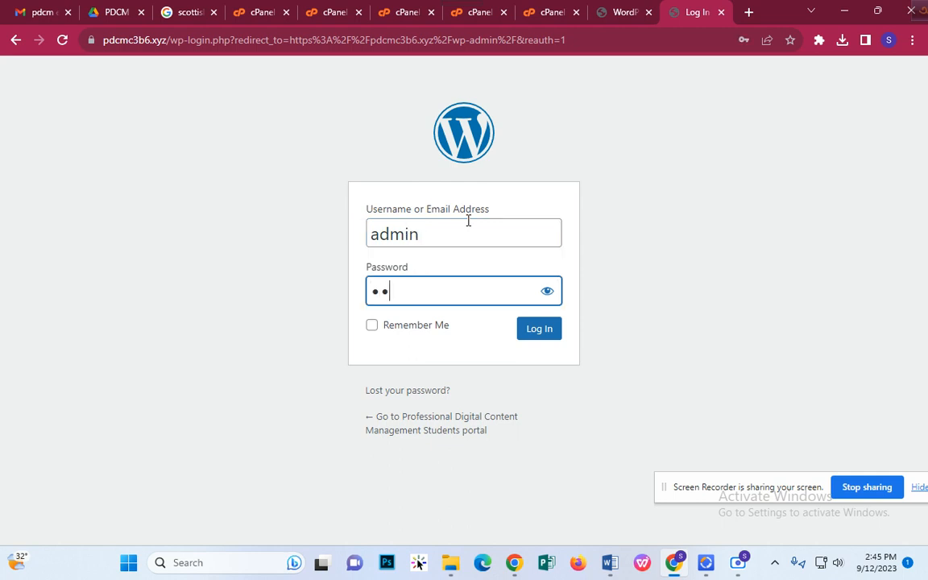
type("•••")
left_click(559, 337)
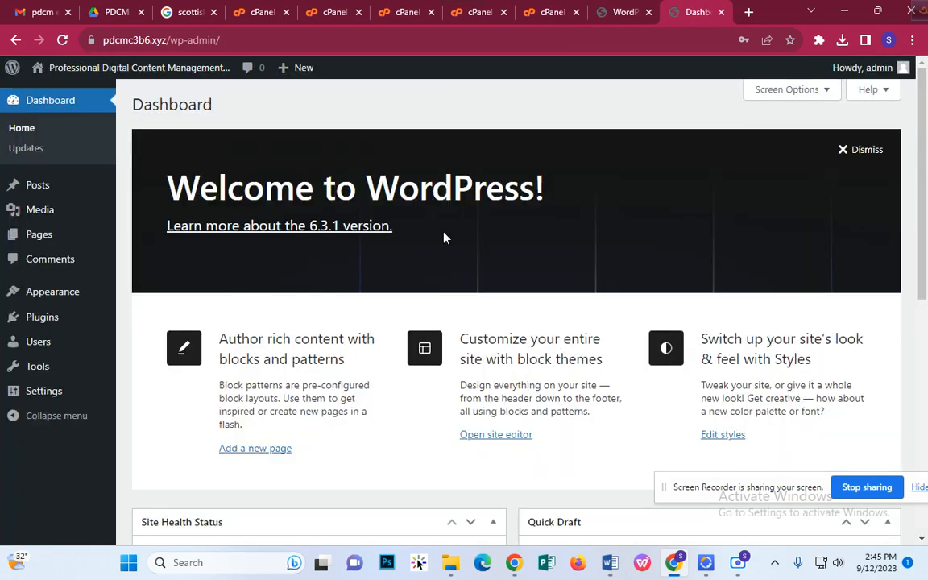
Step: Dismiss Chrome's password alert to reach the WordPress 6.3.1 Dashboard
left_click(604, 242)
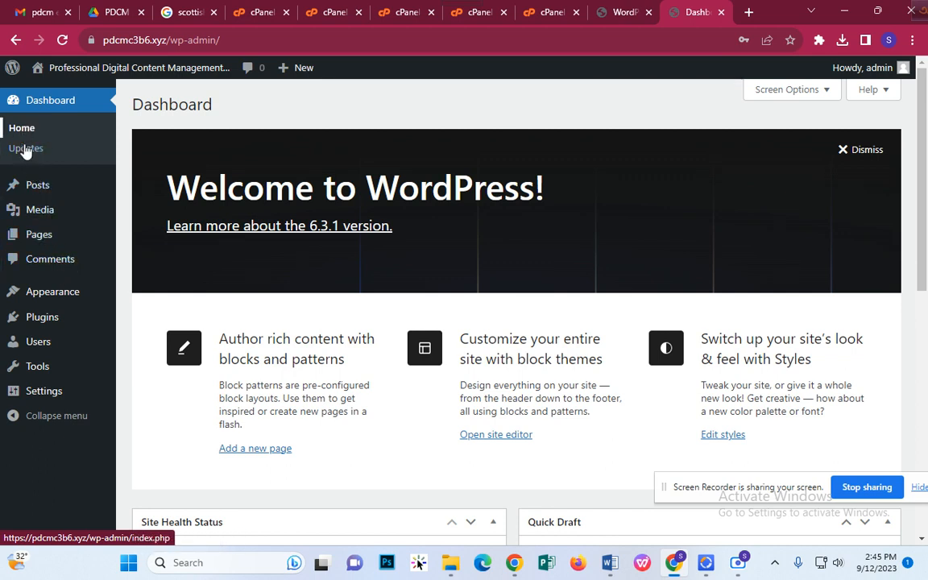
mouse_move(20, 195)
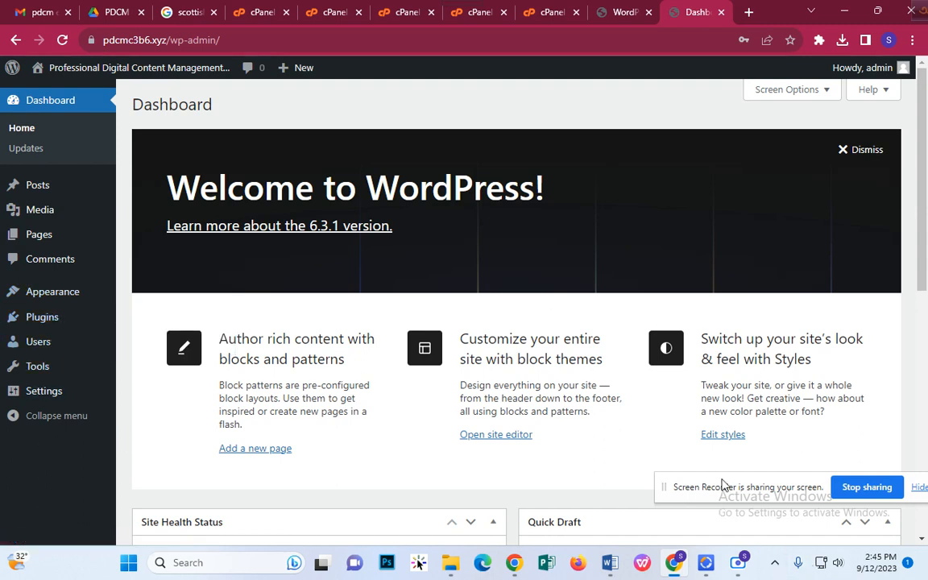
left_click_drag(721, 485, 714, 529)
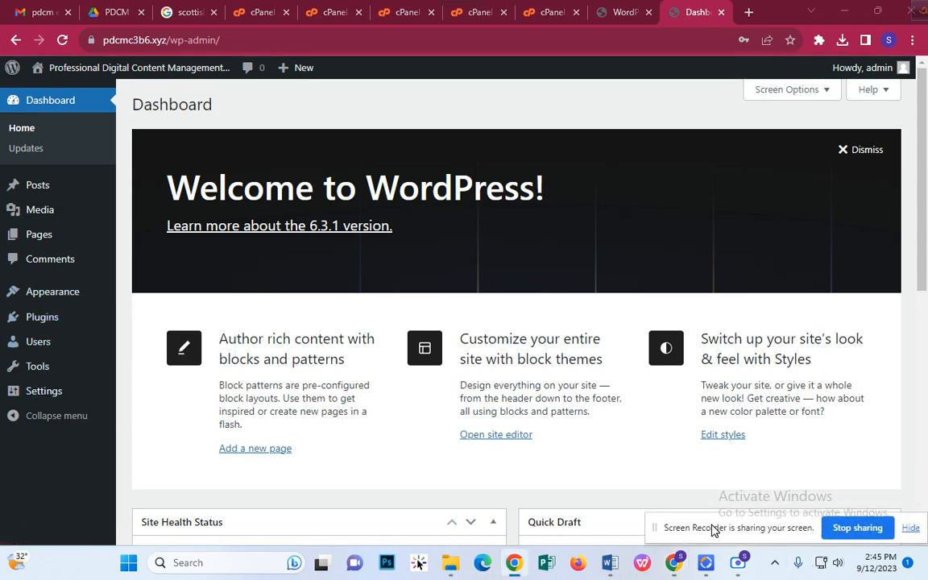